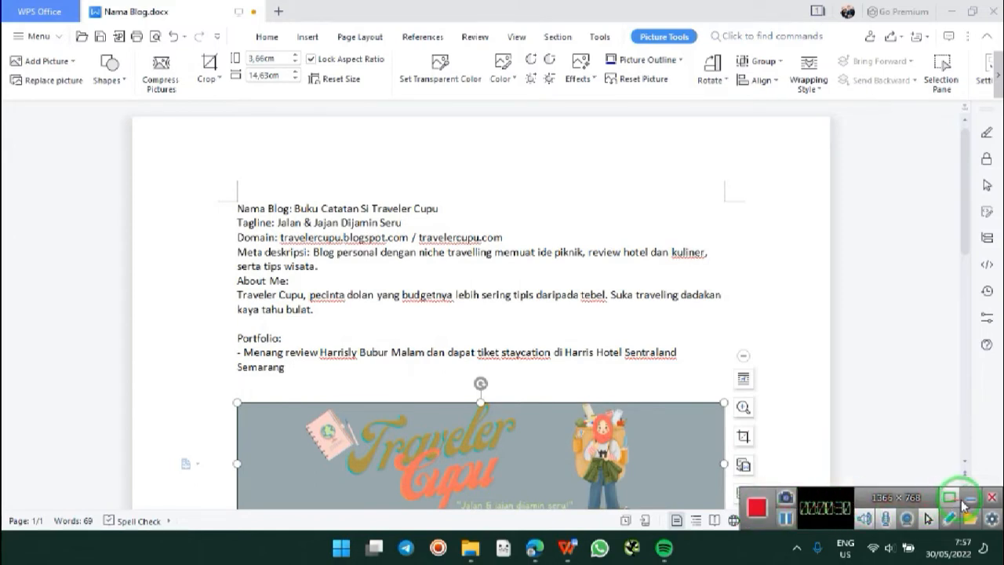
Step: Scroll the Nama Blog.docx notes to the Traveler Cupu illustration, then show Edge's open windows
left_click(969, 500)
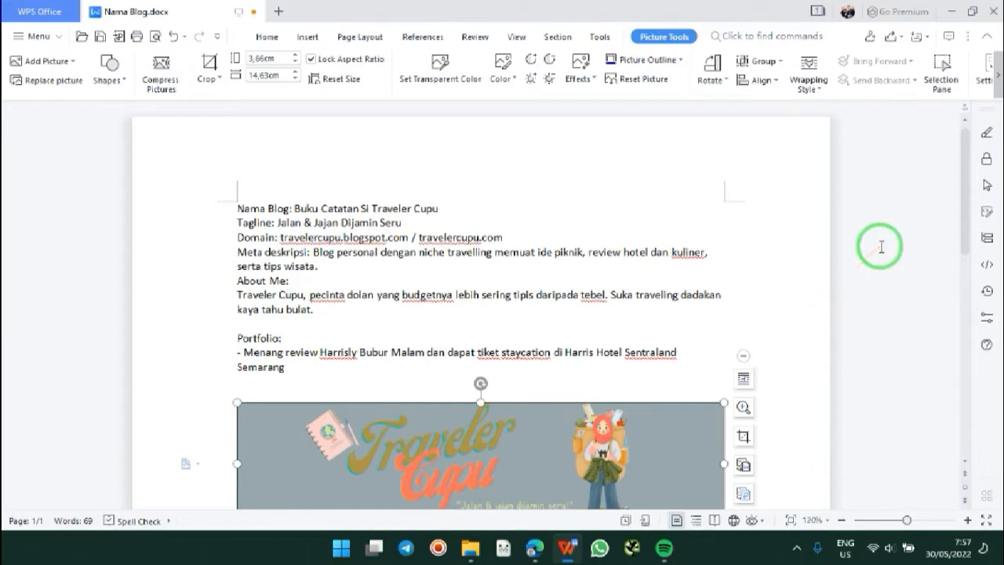
left_click(965, 231)
left_click_drag(964, 231, 948, 424)
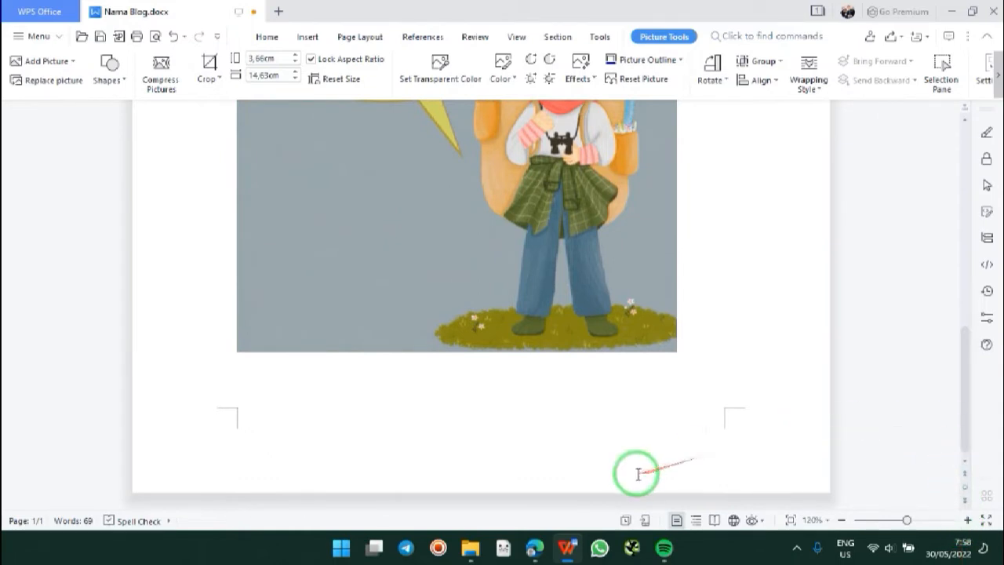
left_click(541, 553)
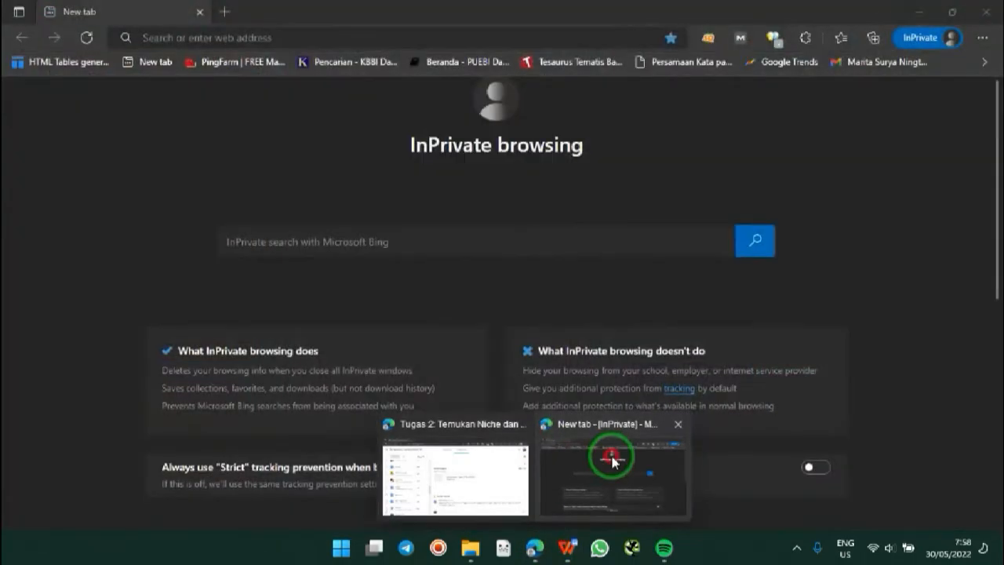
Step: Go to blogger.com in the Edge InPrivate window
left_click(612, 459)
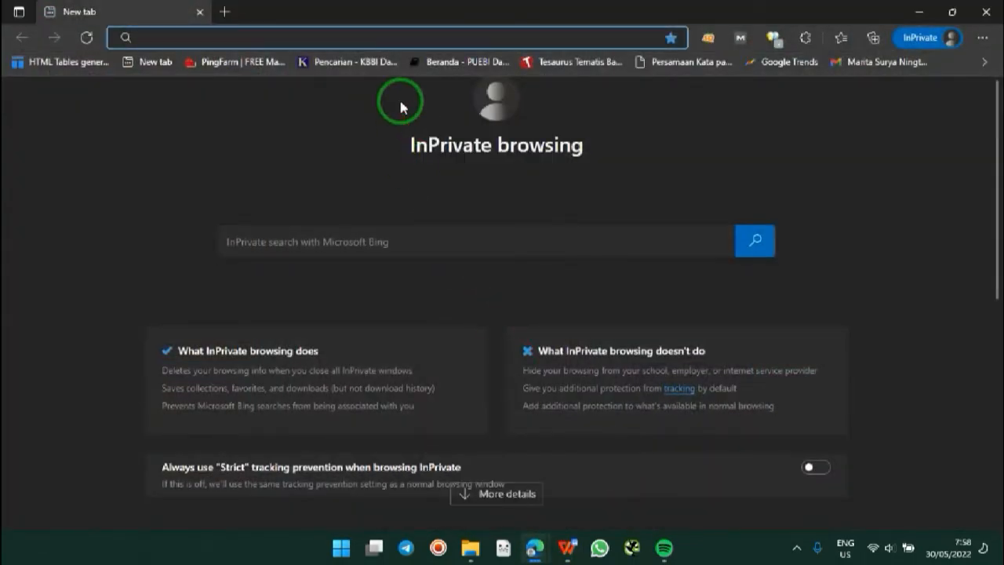
type("bl")
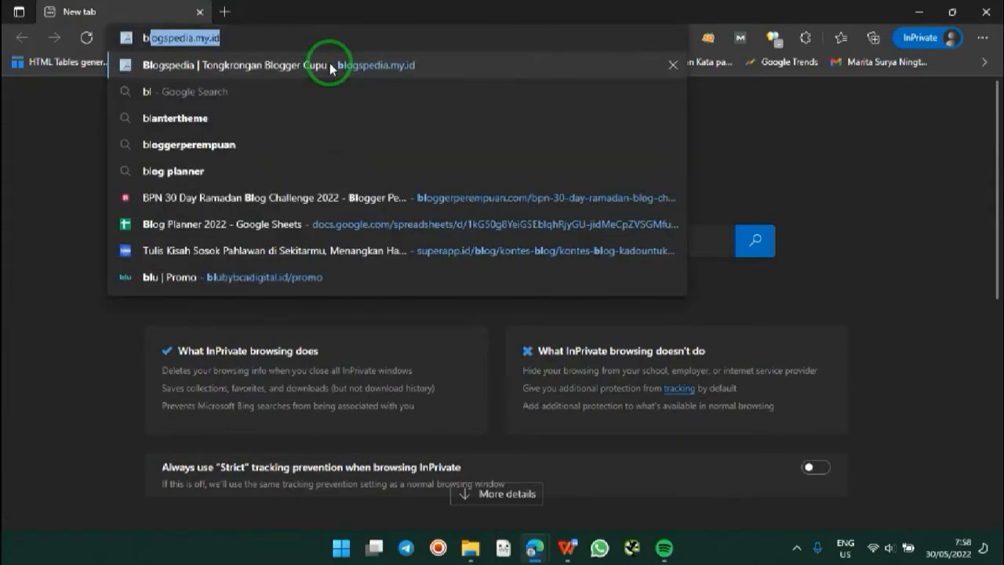
type("ogger.com")
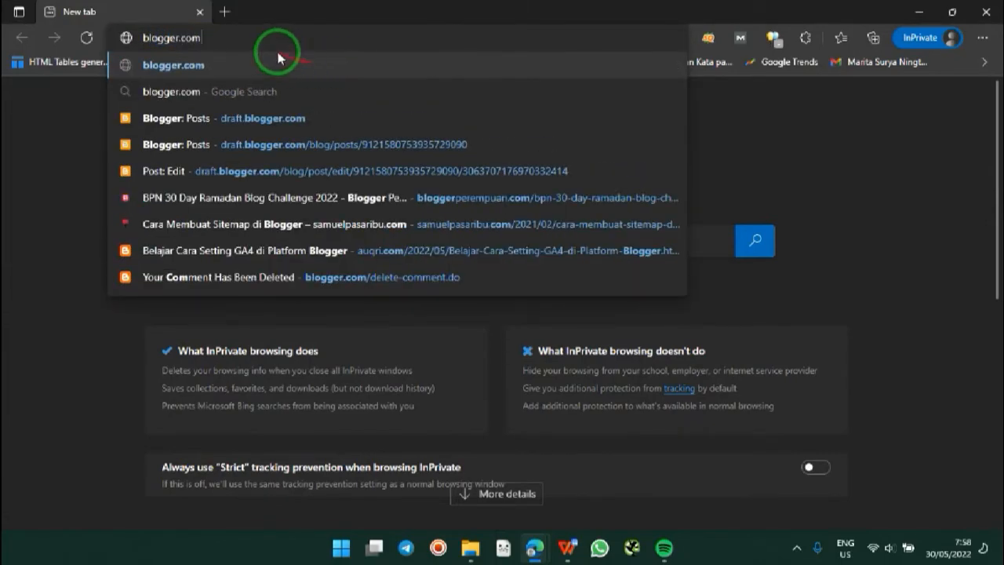
left_click_drag(246, 39, 121, 44)
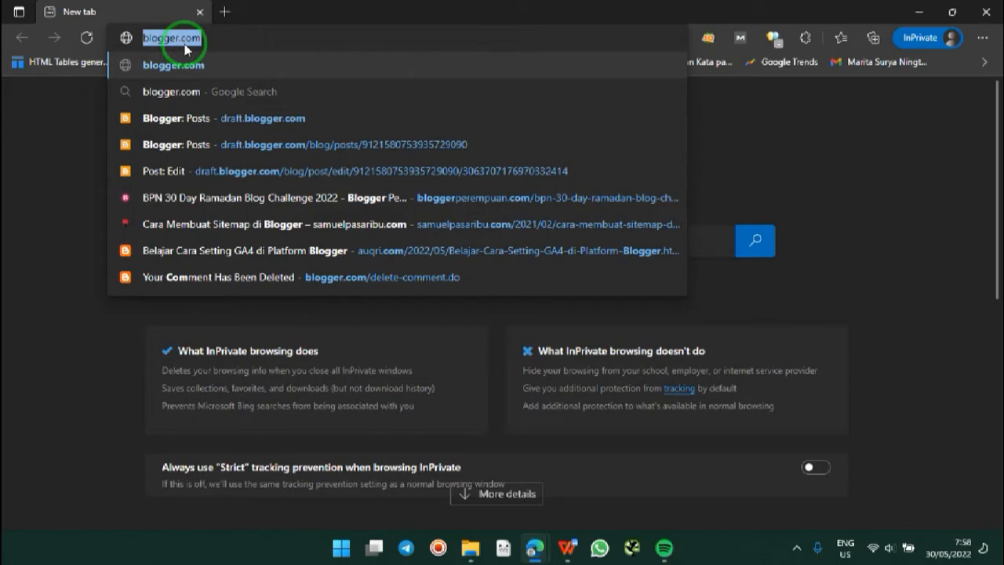
left_click(219, 44)
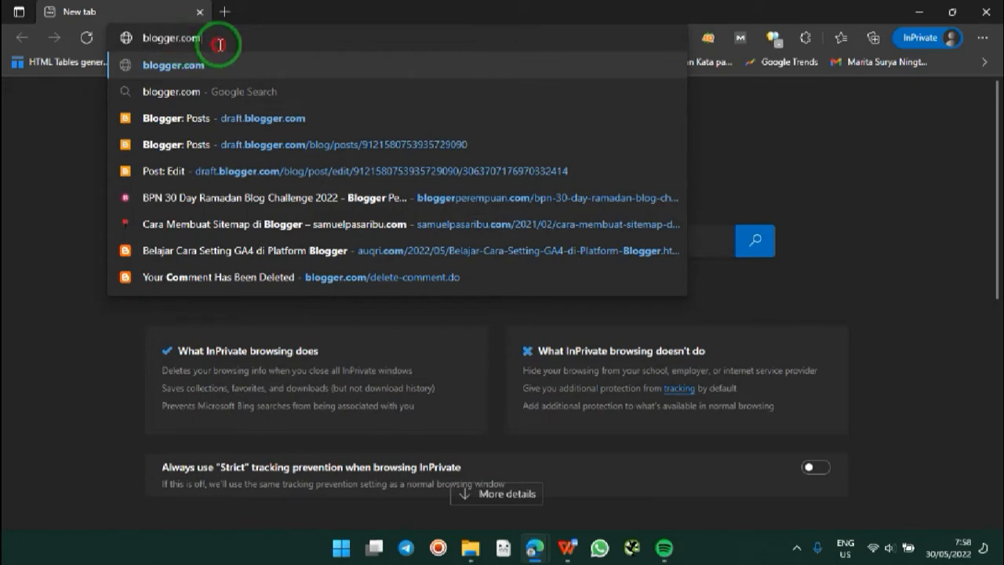
key("Return")
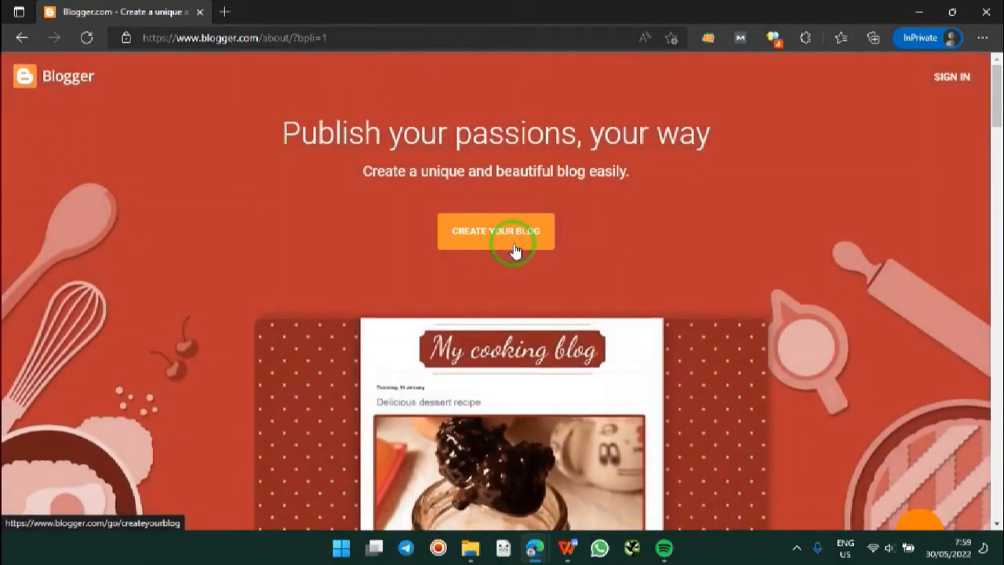
Step: Start creating a blog, sign in with the saved Google account and password, and skip the recovery prompt
left_click(513, 248)
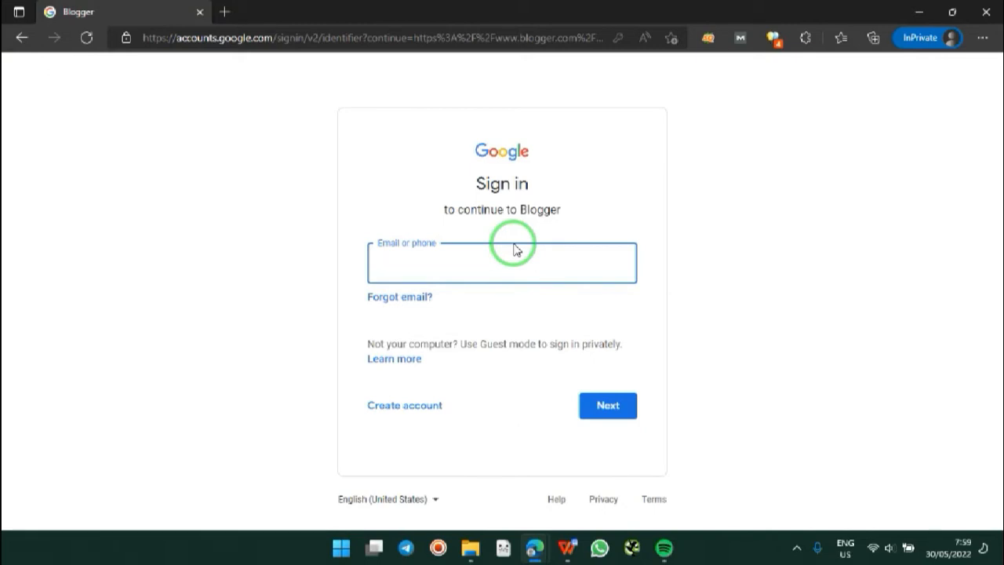
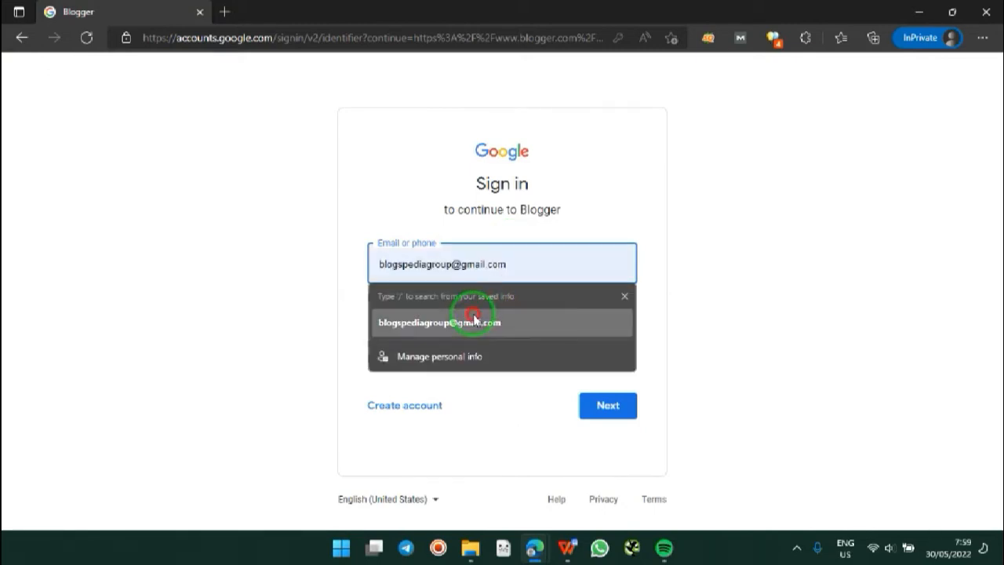
left_click(475, 322)
left_click(604, 408)
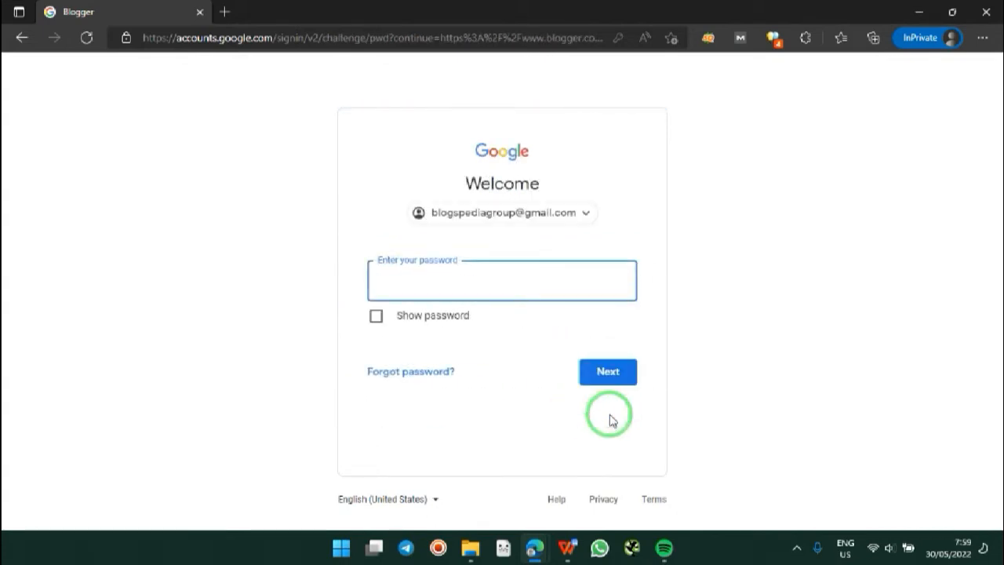
type("•••••••••")
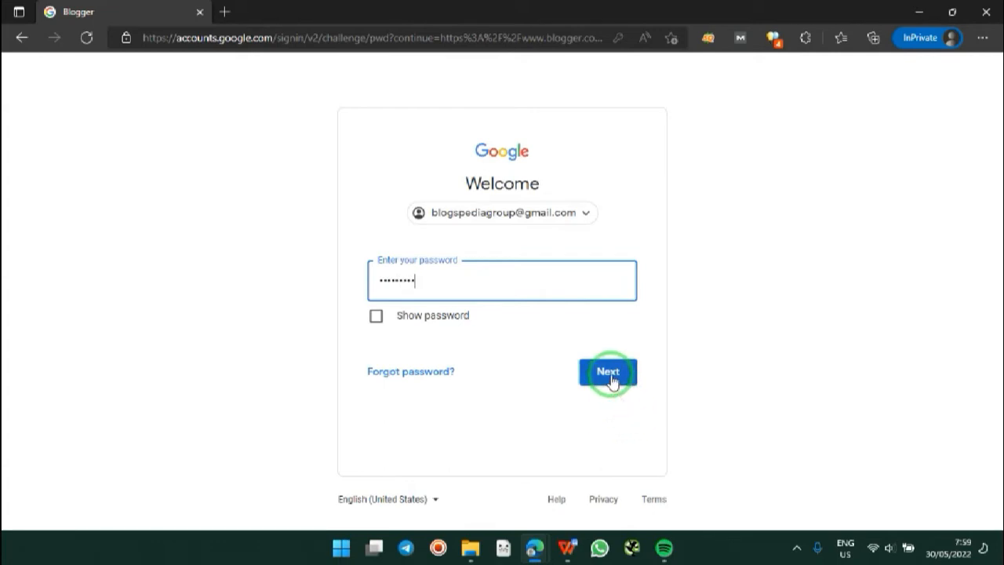
left_click(610, 379)
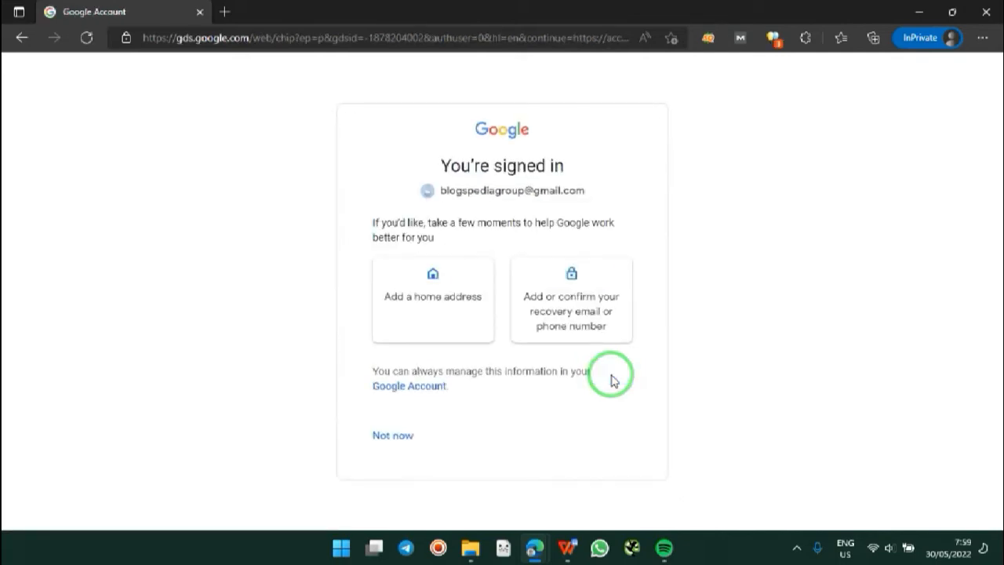
left_click(394, 435)
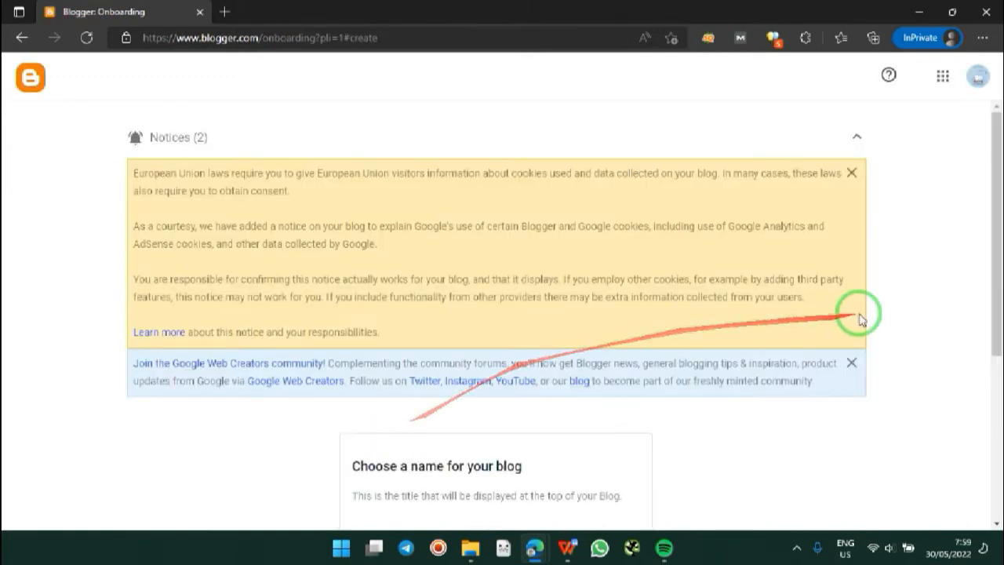
Step: Dismiss the EU cookie notice and the Google Web Creators banner
left_click_drag(993, 224, 1002, 466)
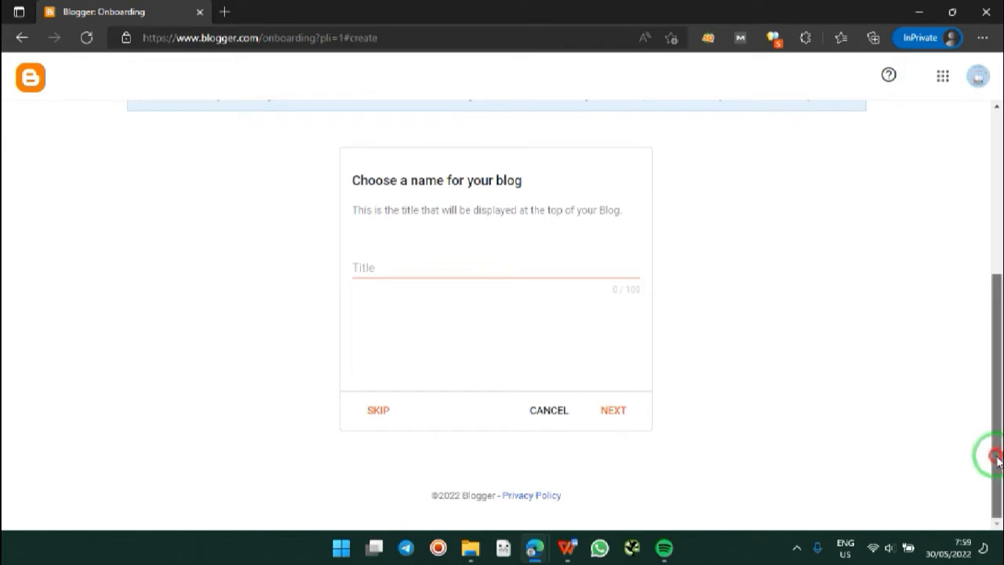
left_click_drag(997, 453, 964, 330)
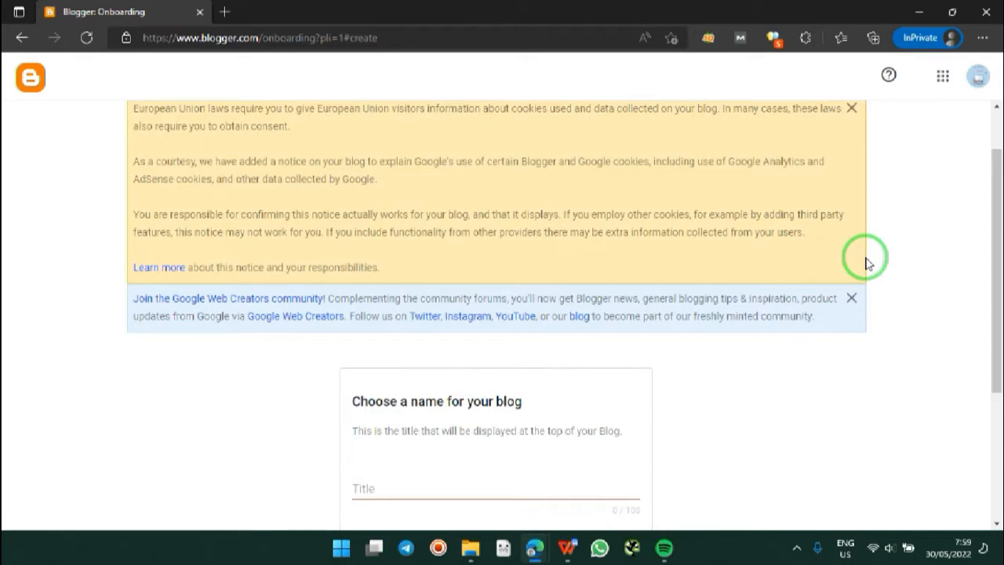
left_click(850, 112)
left_click(851, 110)
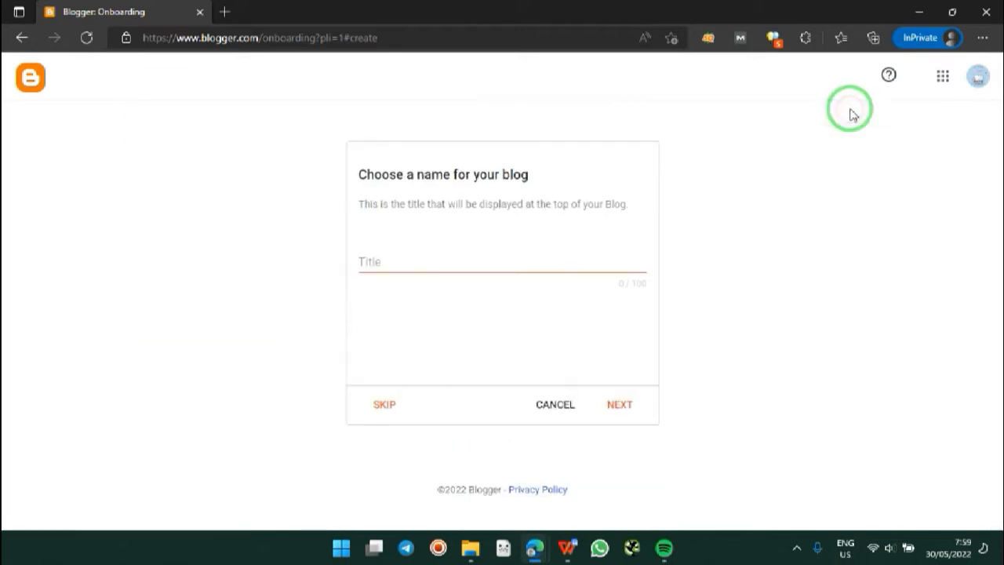
Step: Title the blog 'Sebuah Catatan Traveler Cupu' and continue to the URL step
left_click(550, 259)
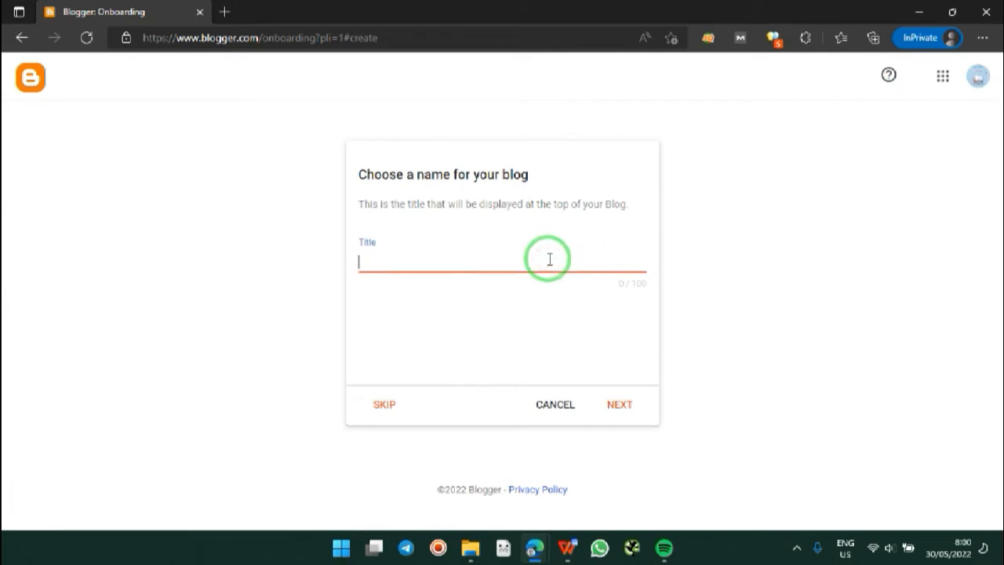
type("Trava")
type("ler Cupu")
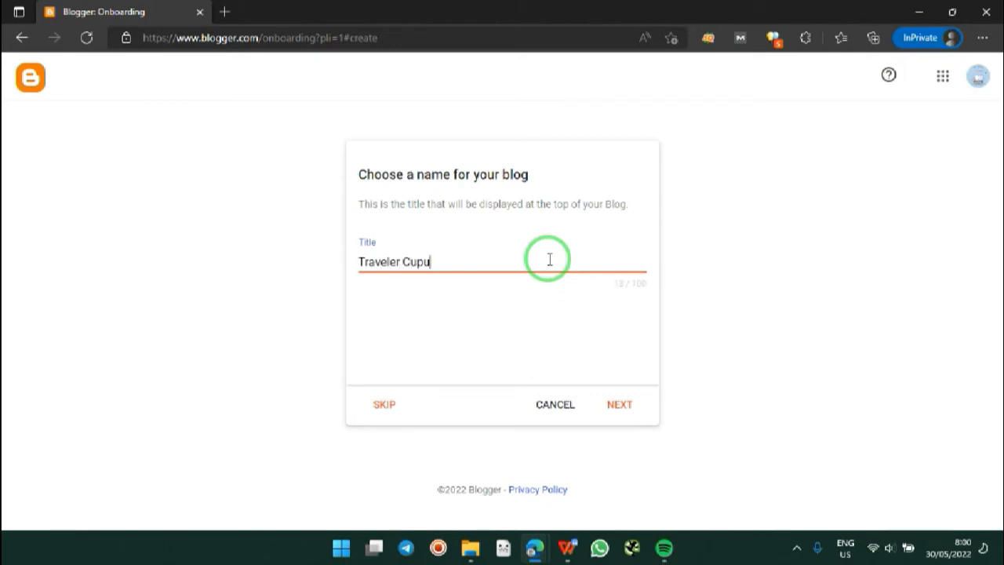
key("ctrl+BackSpace")
key("ctrl+BackSpace")
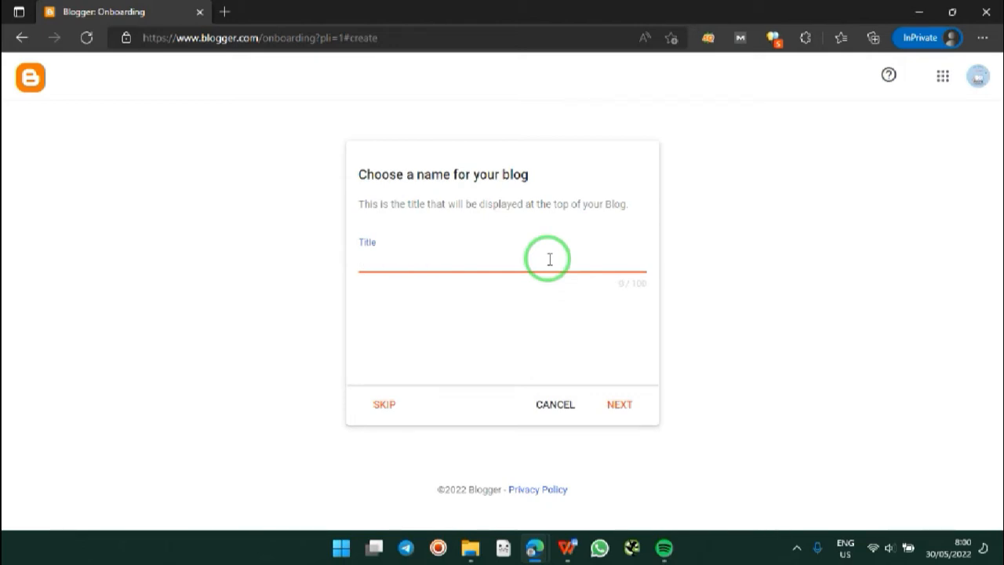
type("Sebuah Catat")
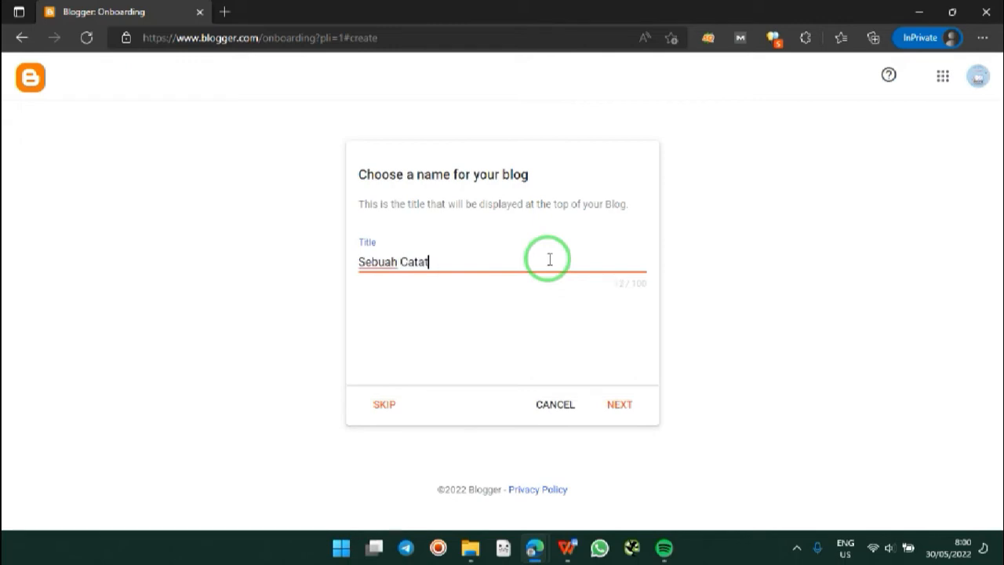
type("an Travel")
type("er Cupu")
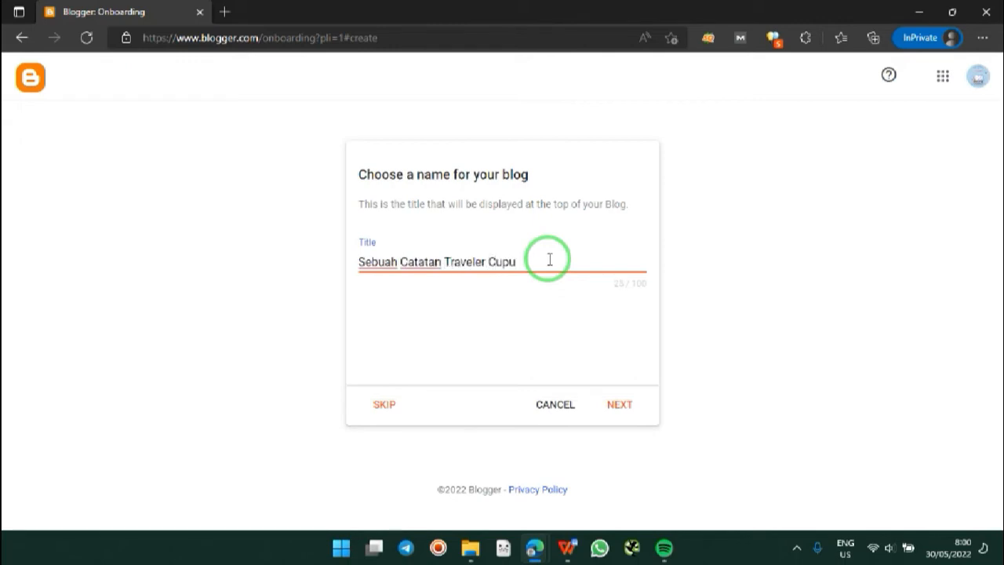
left_click(618, 404)
left_click(505, 262)
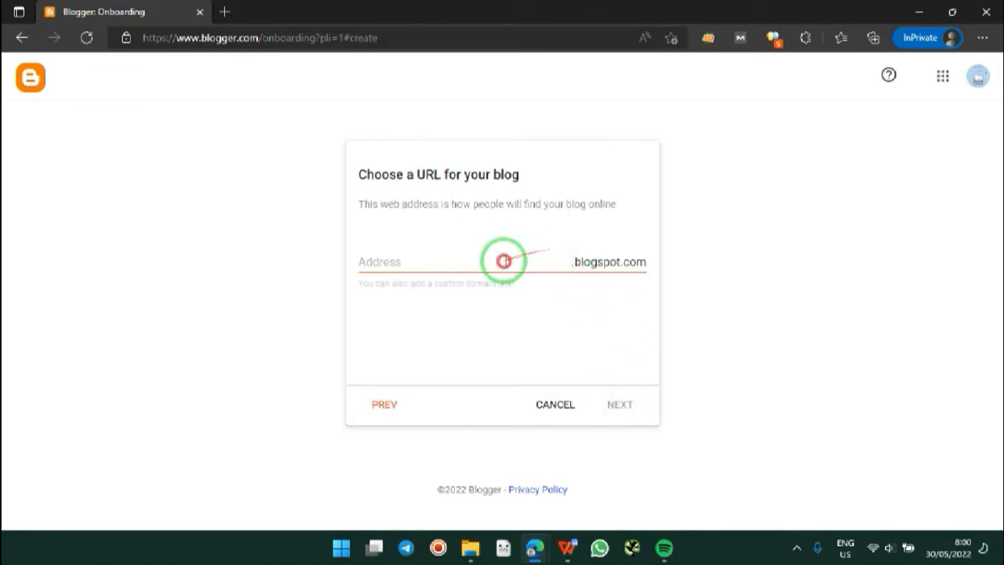
Step: Set the blog address to cuputravelers.blogspot.com once it shows as available, and continue
type("travel")
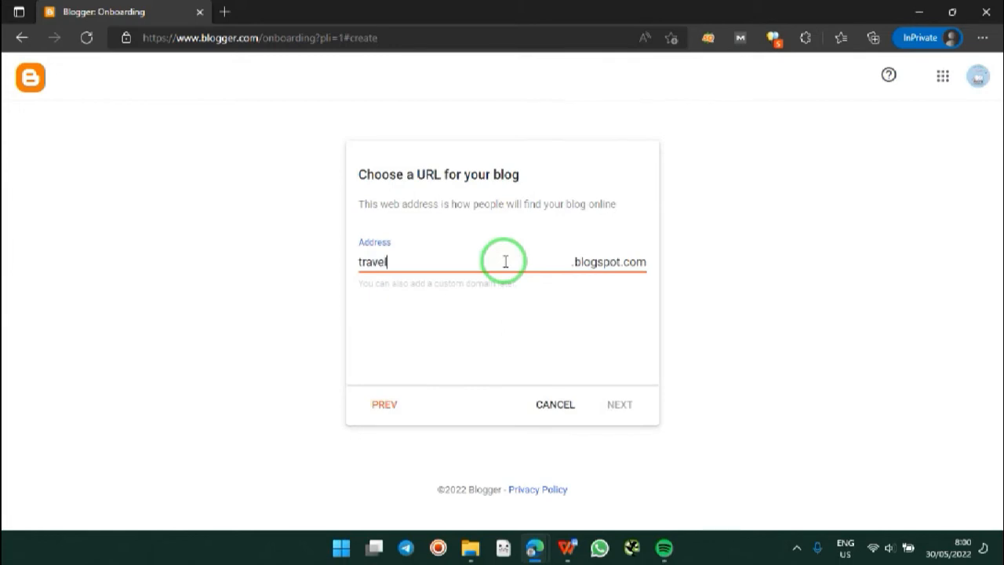
type("ercupu")
left_click(517, 309)
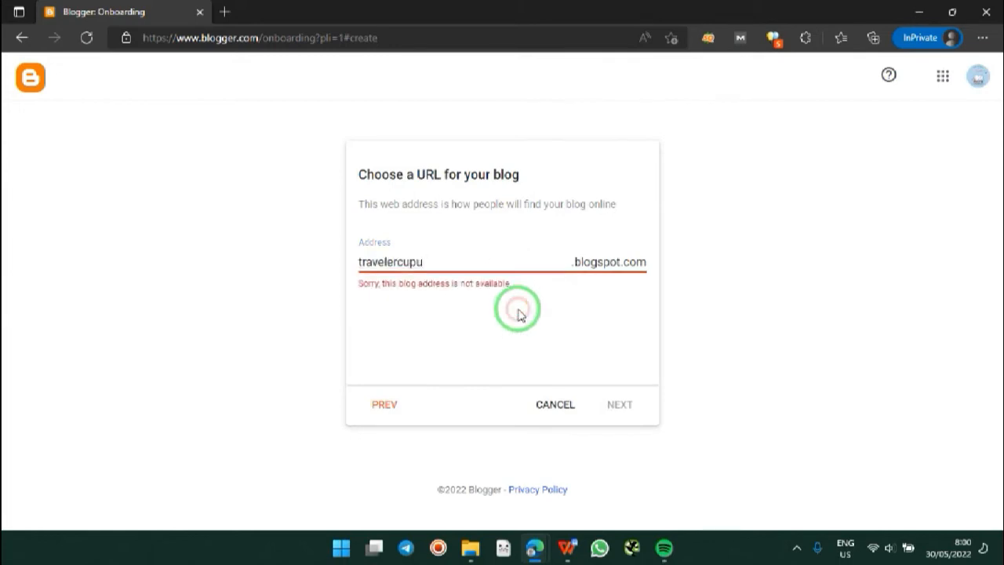
left_click(470, 260)
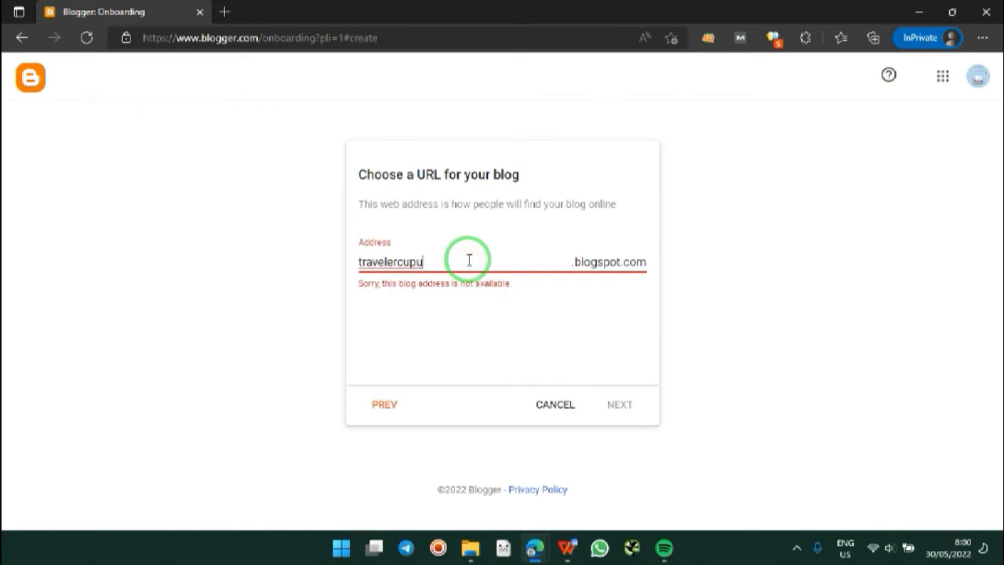
key("ctrl+a")
type("cuputr")
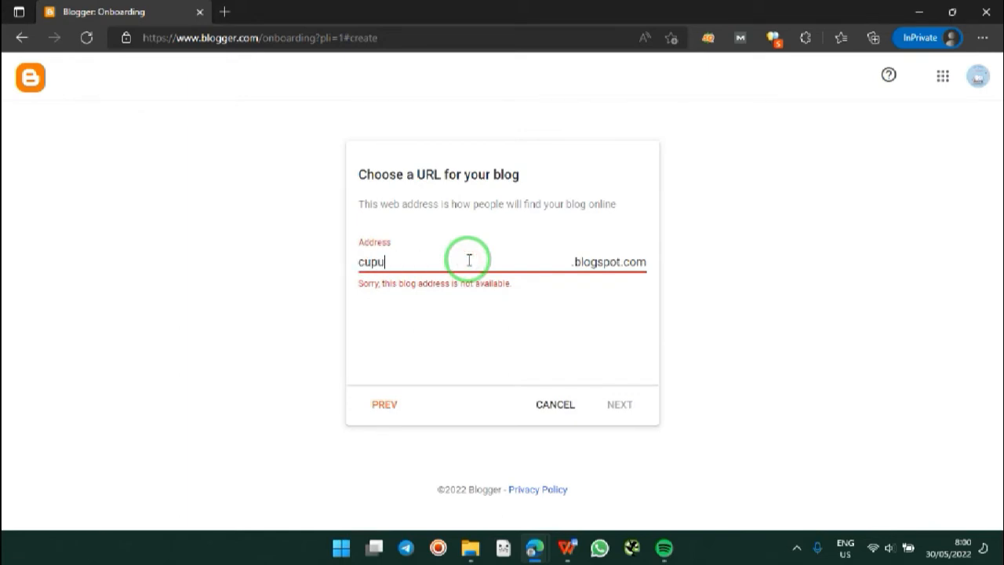
type("aveler")
left_click(473, 259)
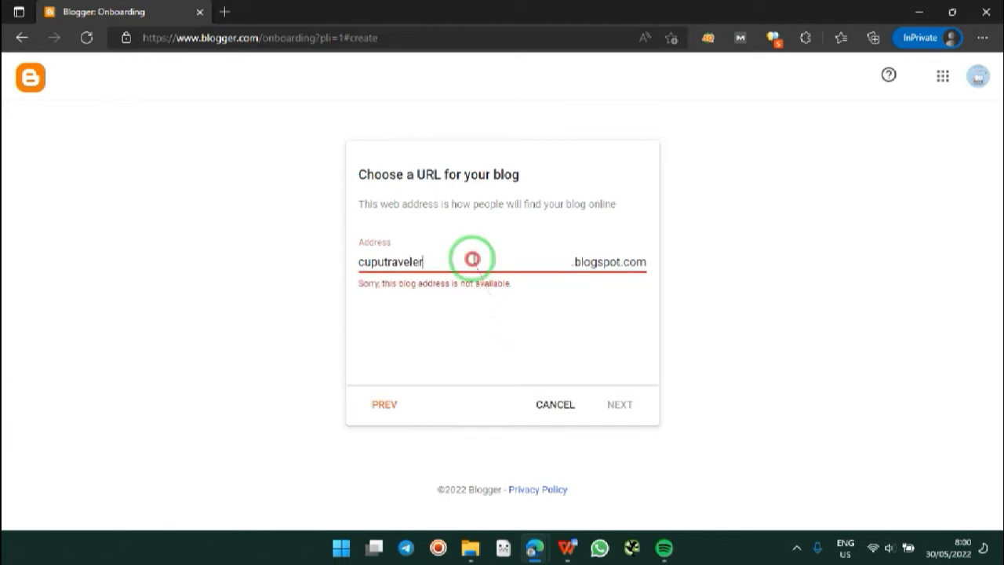
type("s")
left_click(512, 326)
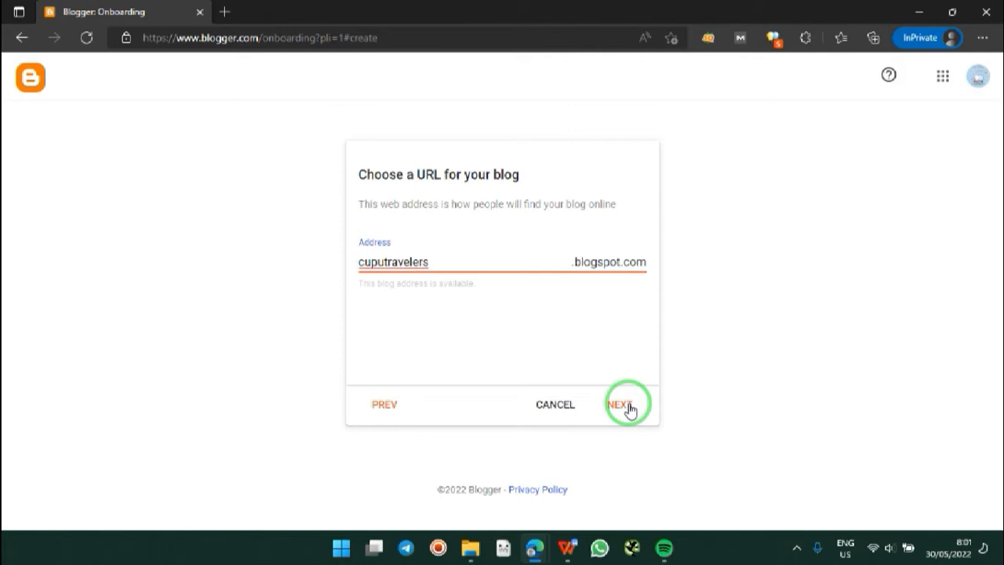
left_click(620, 405)
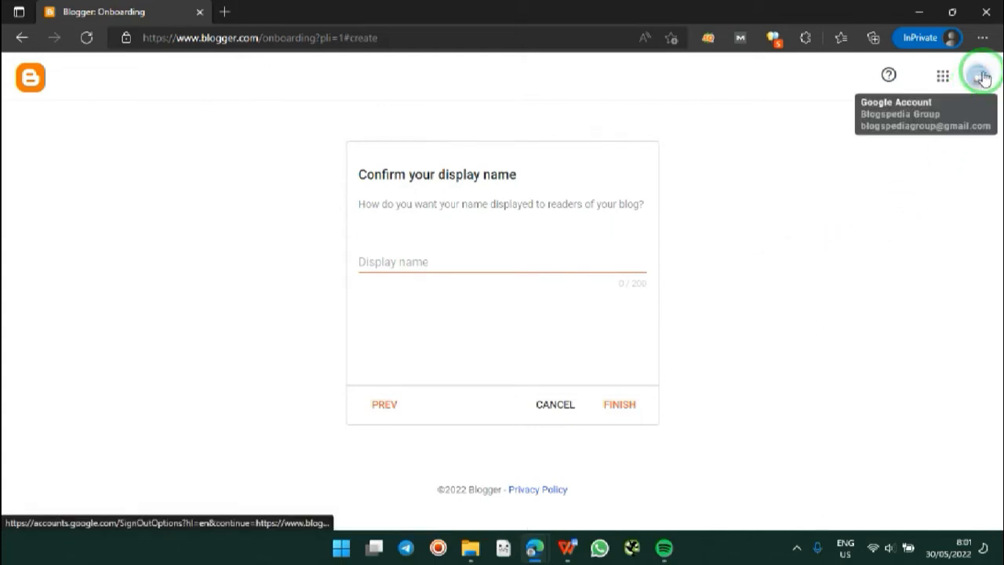
Step: Enter 'Tukang Jalan & Jajan' as the display name and finish creating the blog
left_click(588, 257)
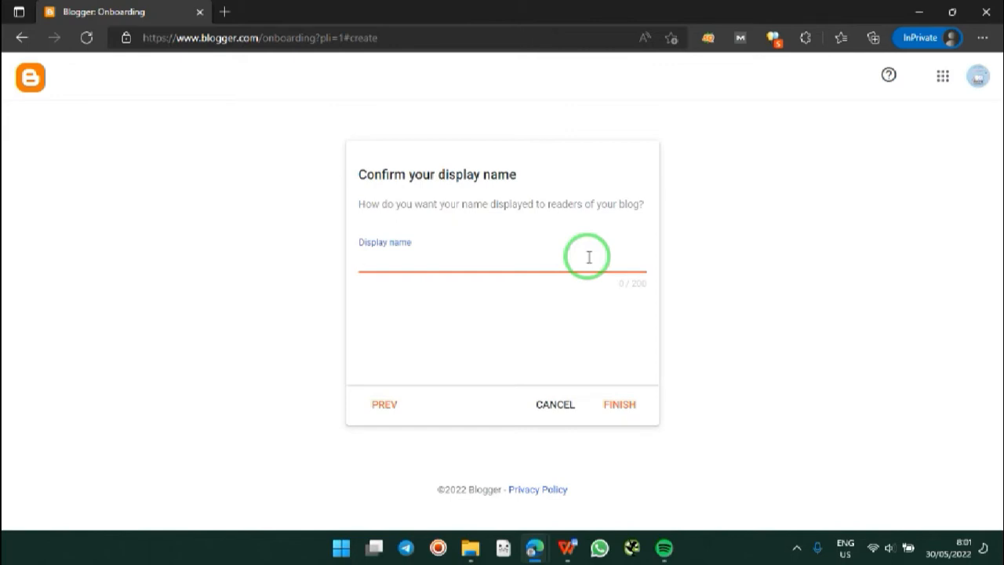
type("Tukang Jalan")
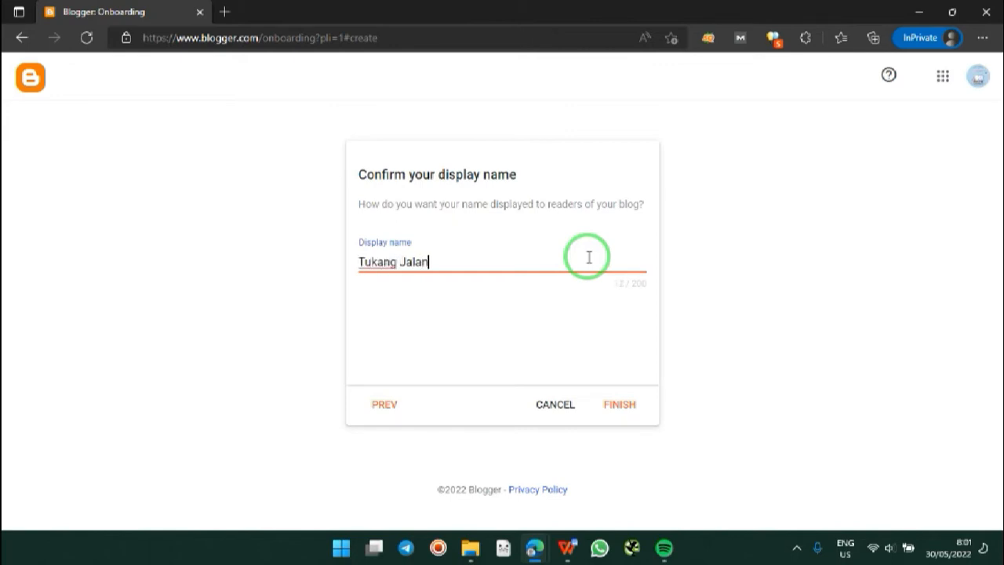
type(" & Jajan")
left_click(632, 405)
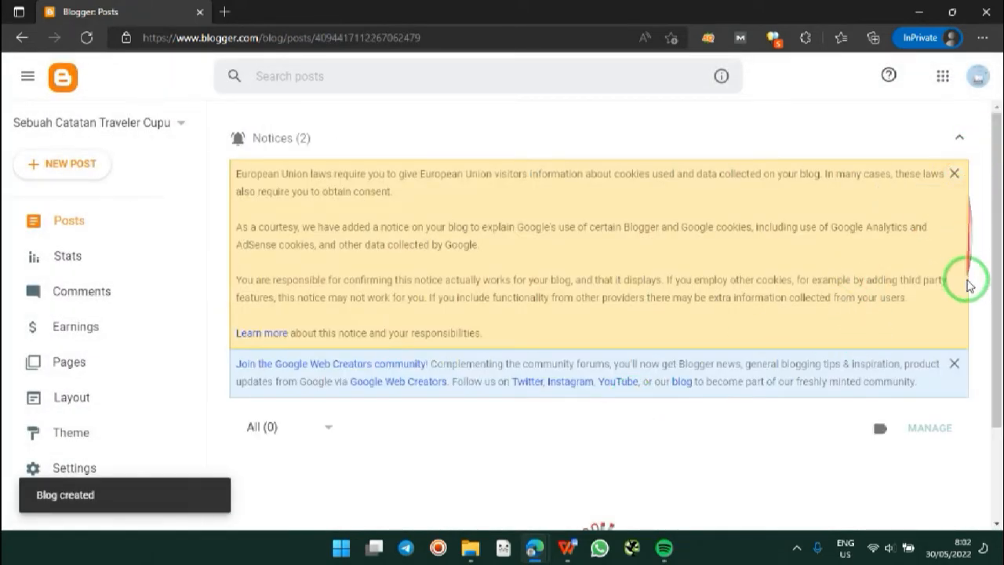
Step: Dismiss the cookie notice and open the live blog from View blog in a new tab
left_click(960, 174)
left_click(961, 175)
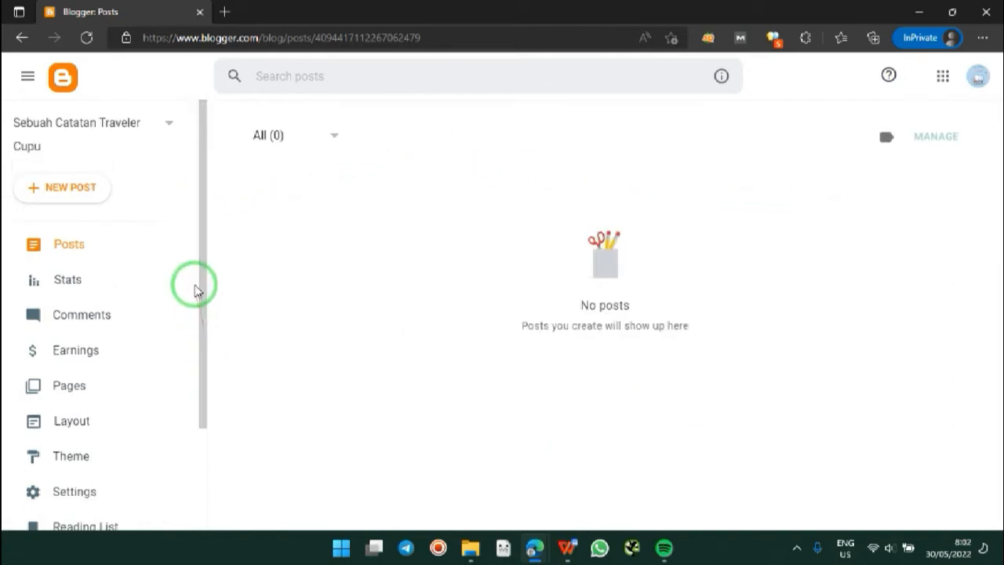
left_click_drag(202, 282, 212, 408)
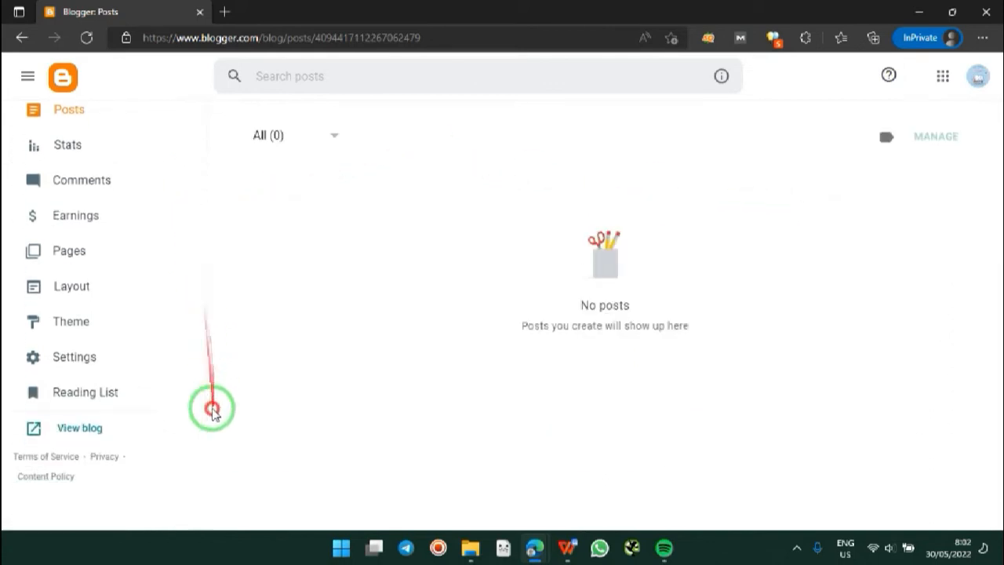
right_click(86, 427)
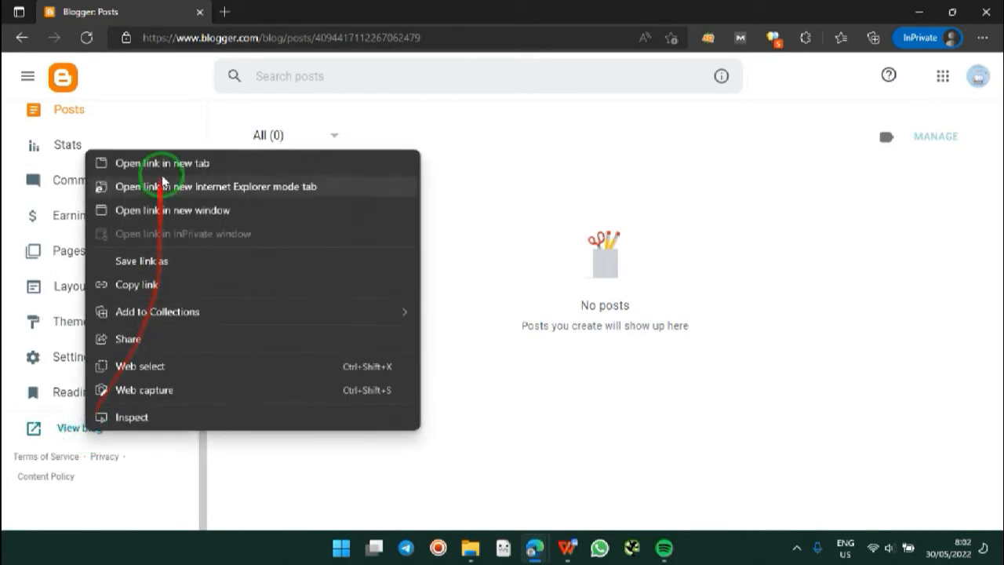
left_click(160, 163)
Step: Check the author's profile page from the blog's side panel, then return to the Posts dashboard
left_click(339, 11)
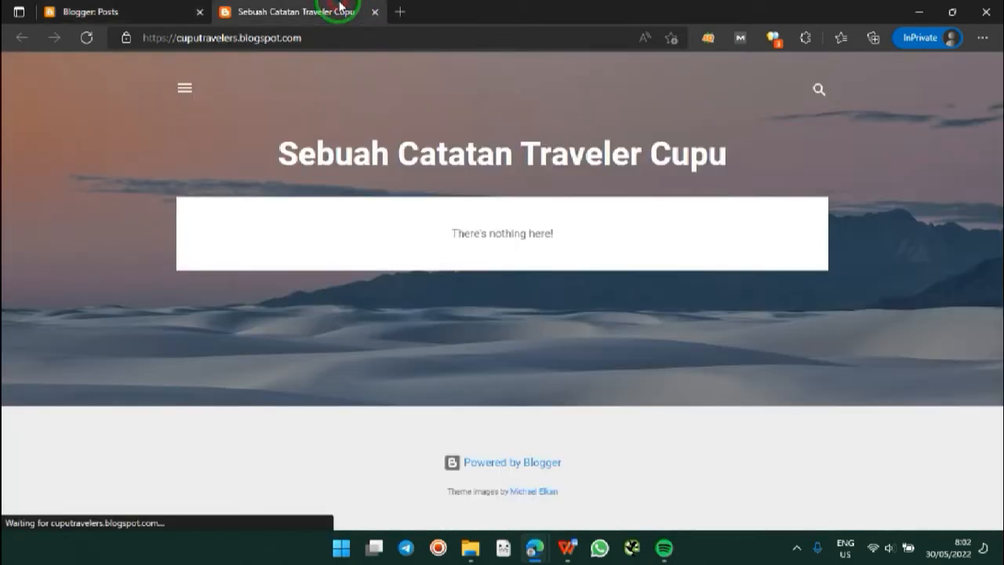
left_click(185, 89)
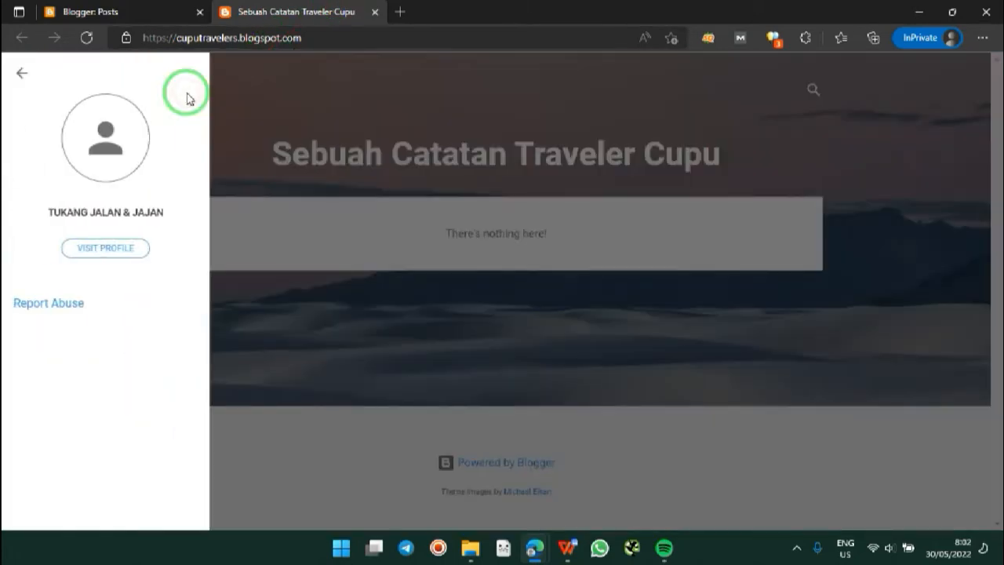
left_click(107, 247)
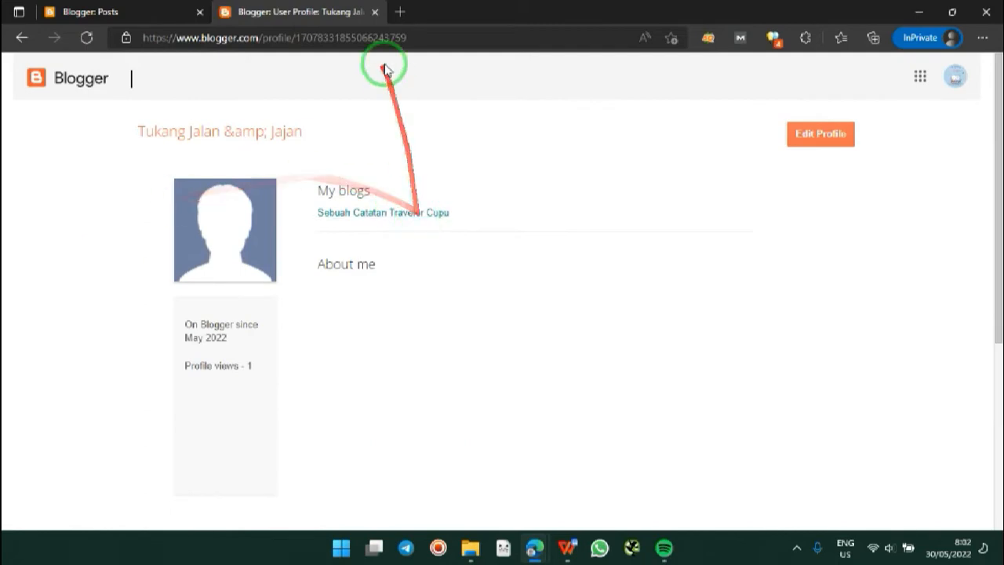
left_click(21, 38)
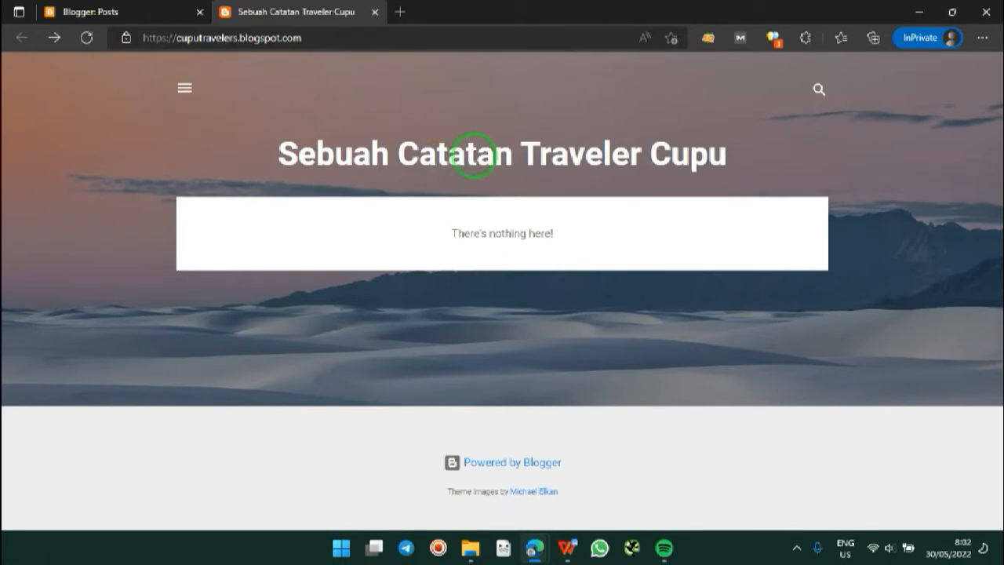
left_click(179, 11)
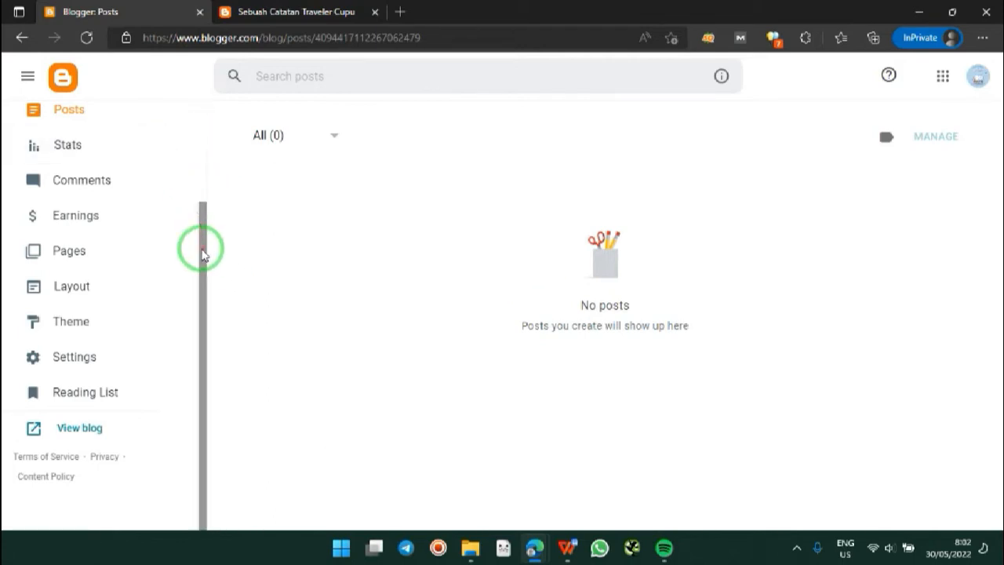
left_click_drag(202, 246, 193, 179)
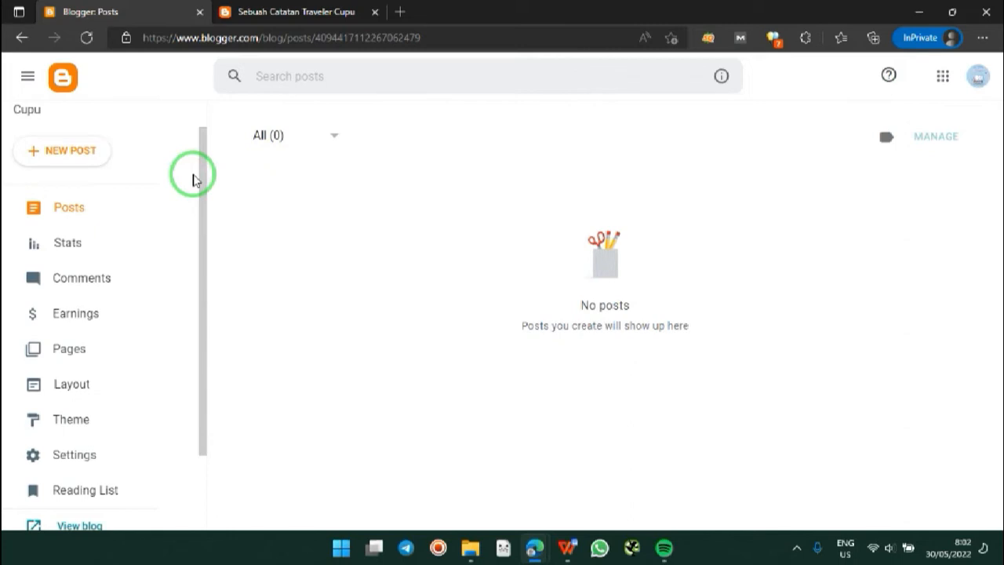
left_click_drag(204, 172, 208, 239)
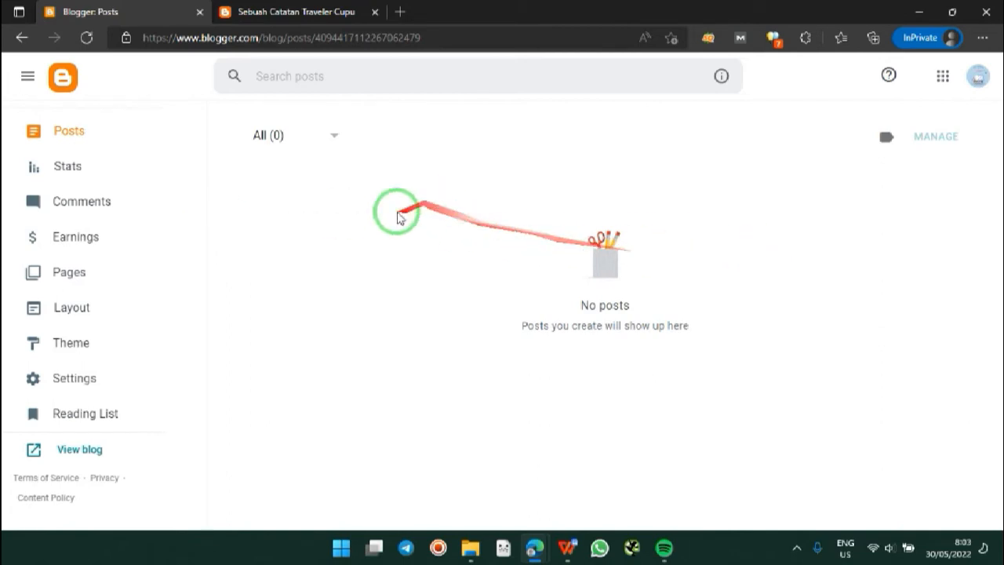
left_click_drag(197, 279, 196, 202)
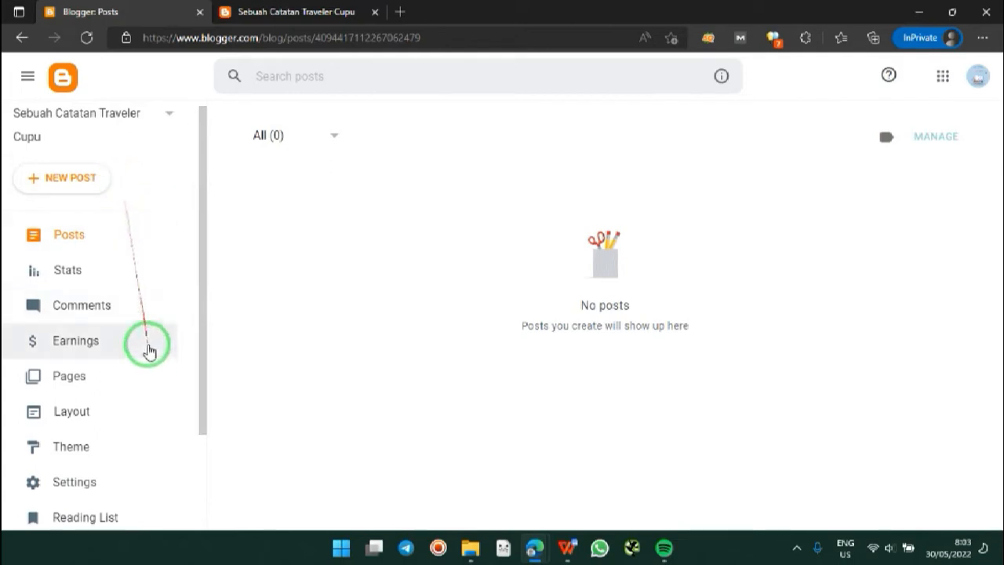
left_click_drag(202, 177, 204, 203)
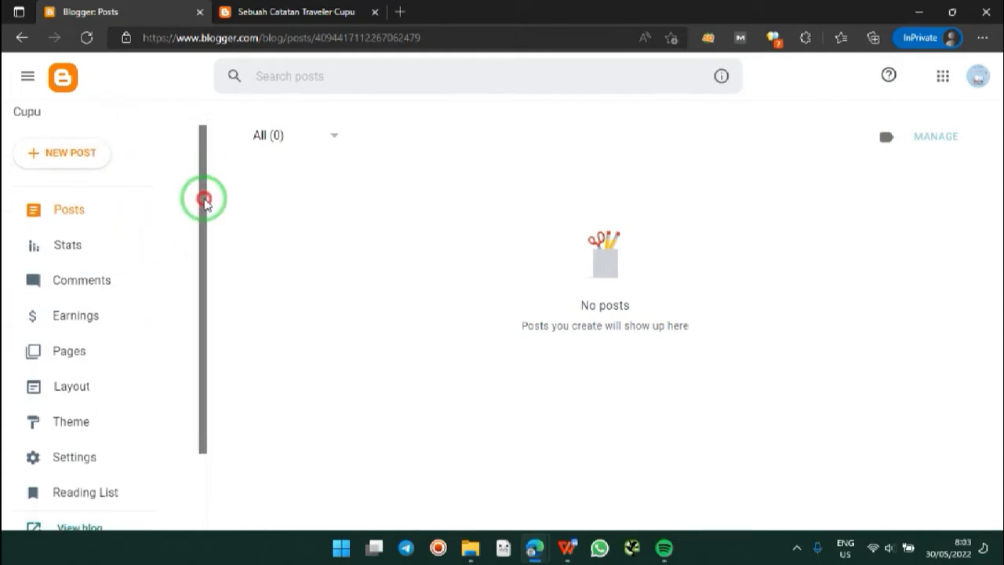
left_click_drag(204, 201, 206, 204)
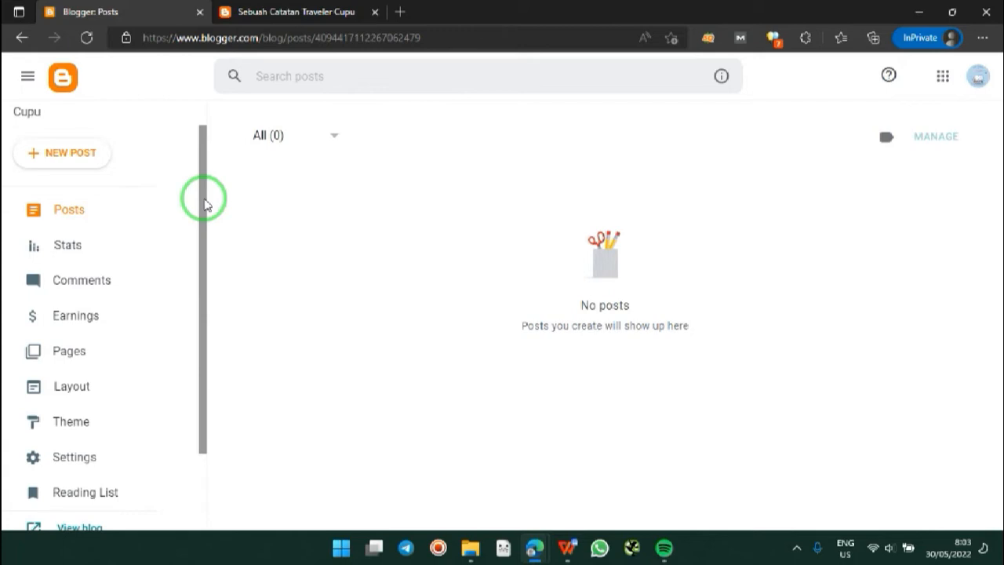
left_click_drag(204, 204, 196, 358)
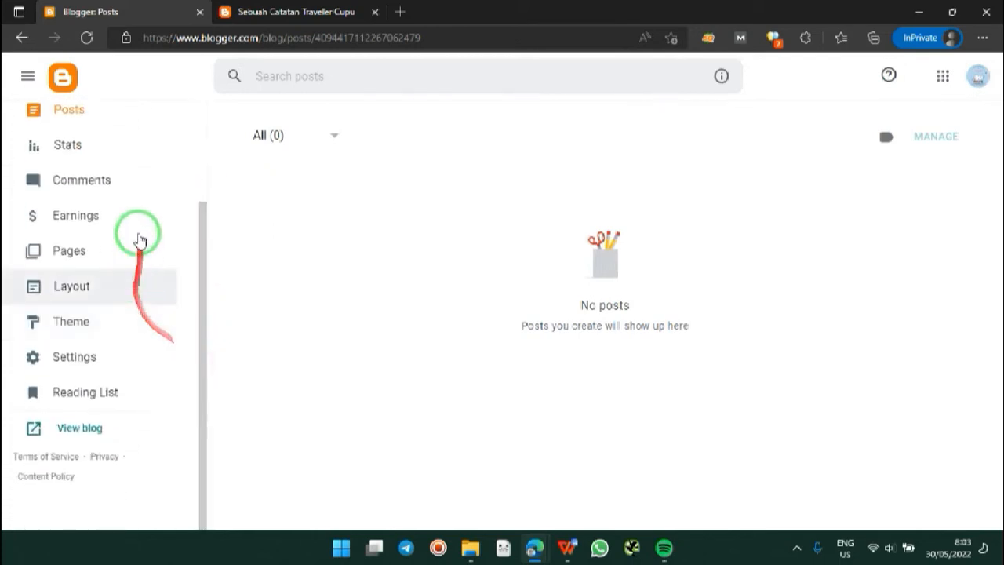
left_click_drag(200, 271, 199, 192)
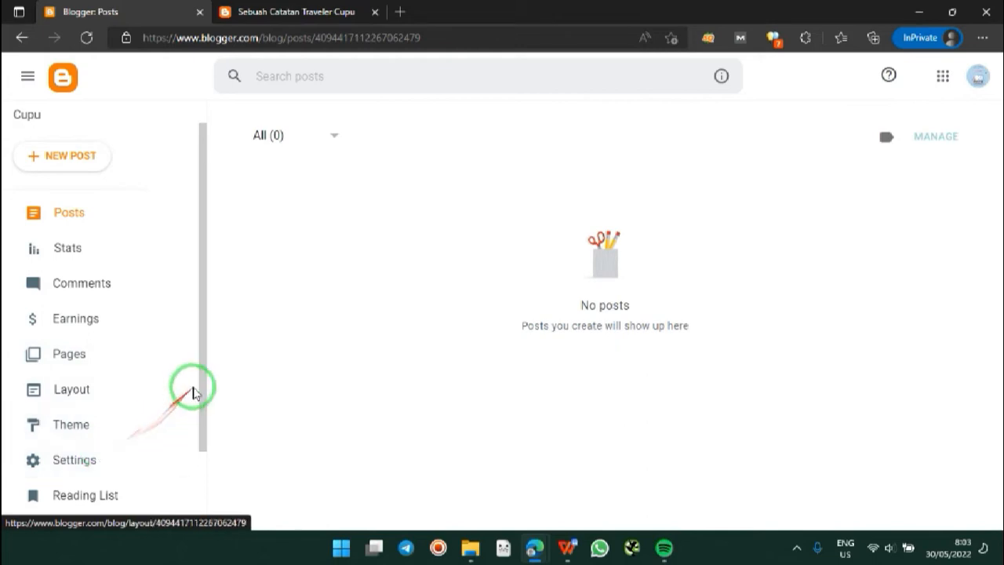
left_click_drag(198, 382, 193, 444)
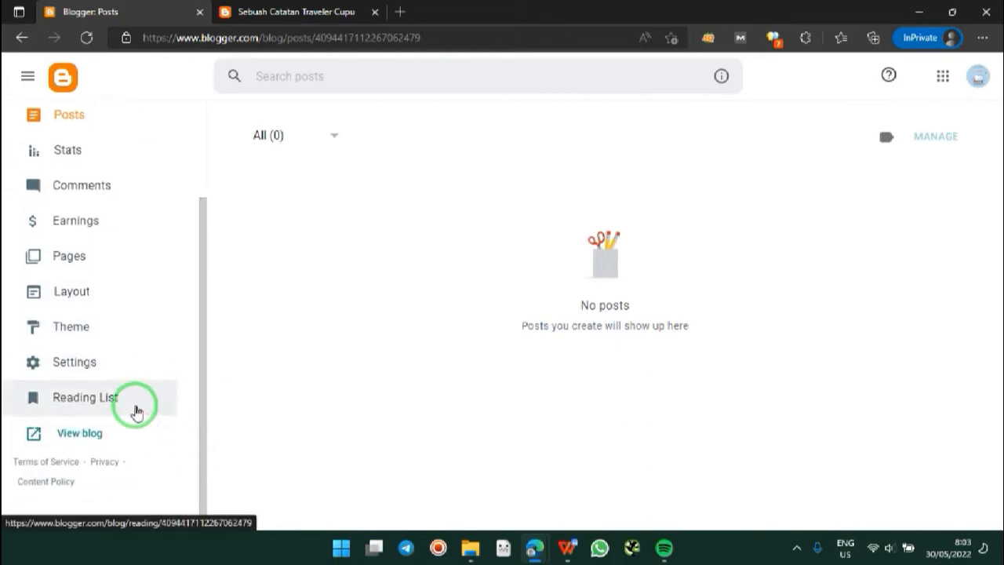
left_click_drag(197, 307, 201, 264)
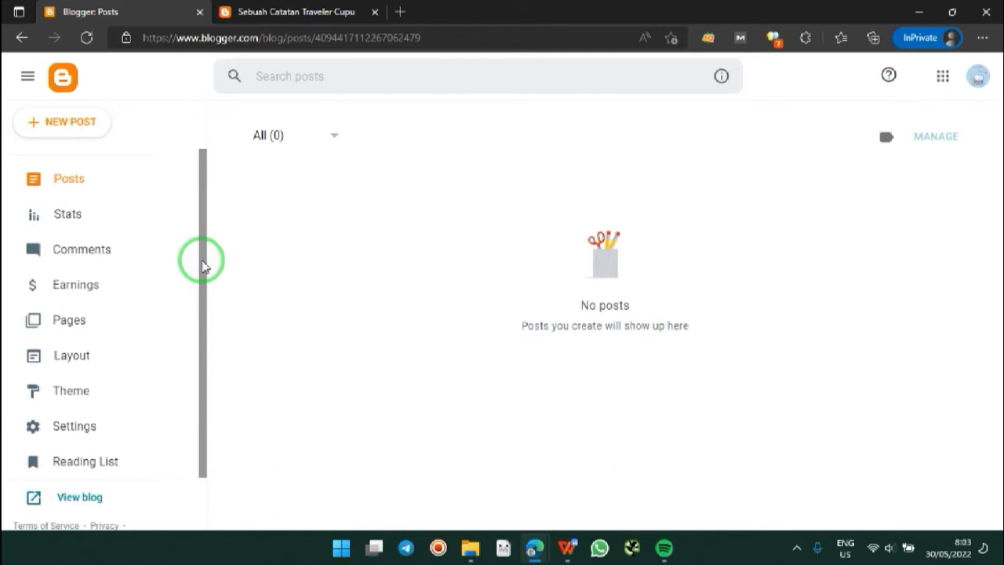
left_click(281, 6)
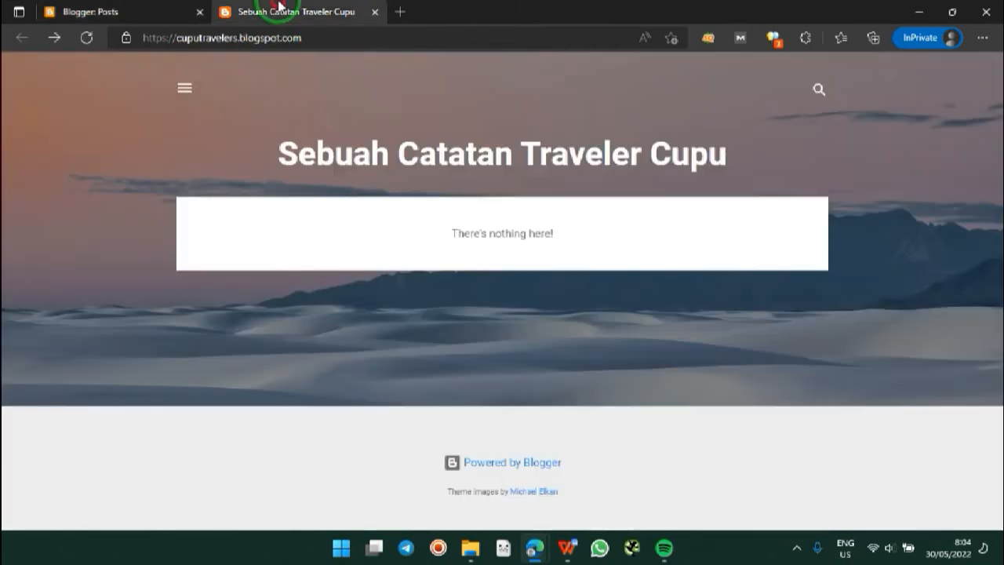
left_click(134, 8)
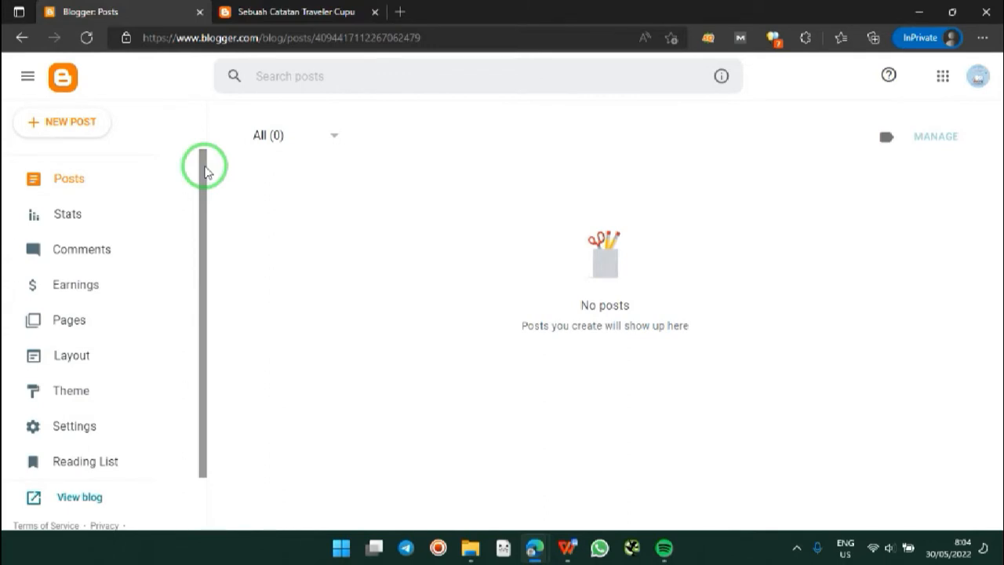
left_click(273, 9)
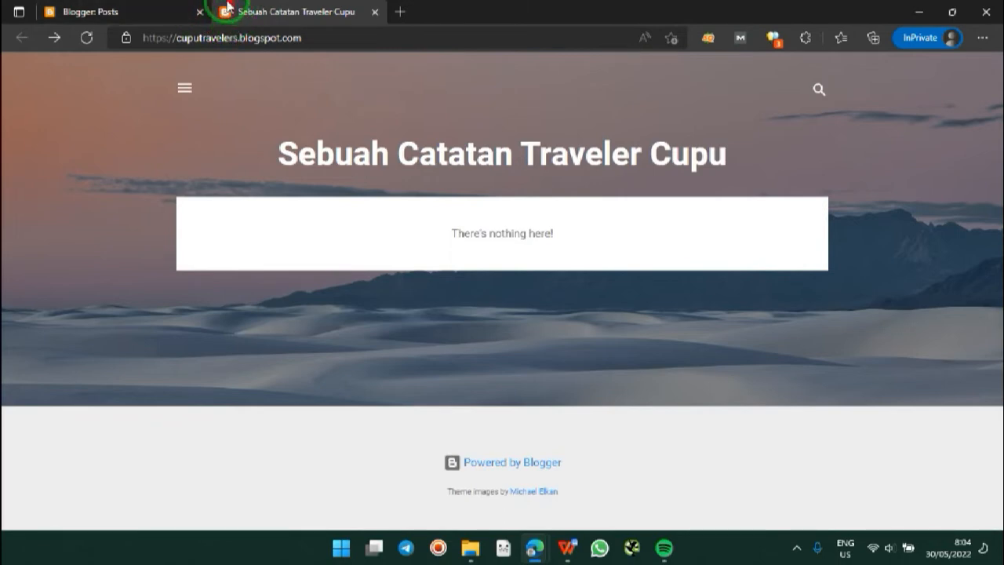
left_click(130, 6)
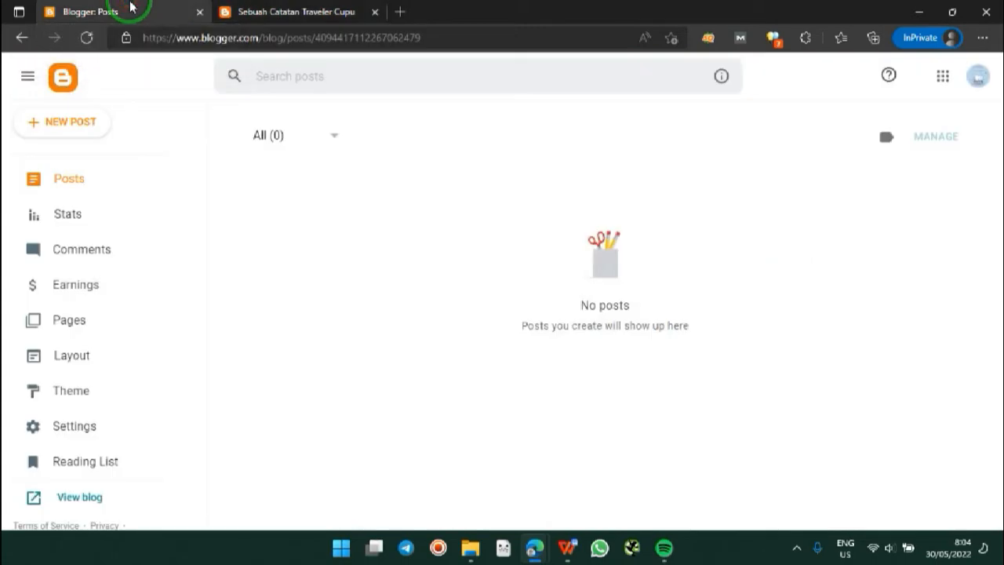
left_click_drag(206, 228, 204, 312)
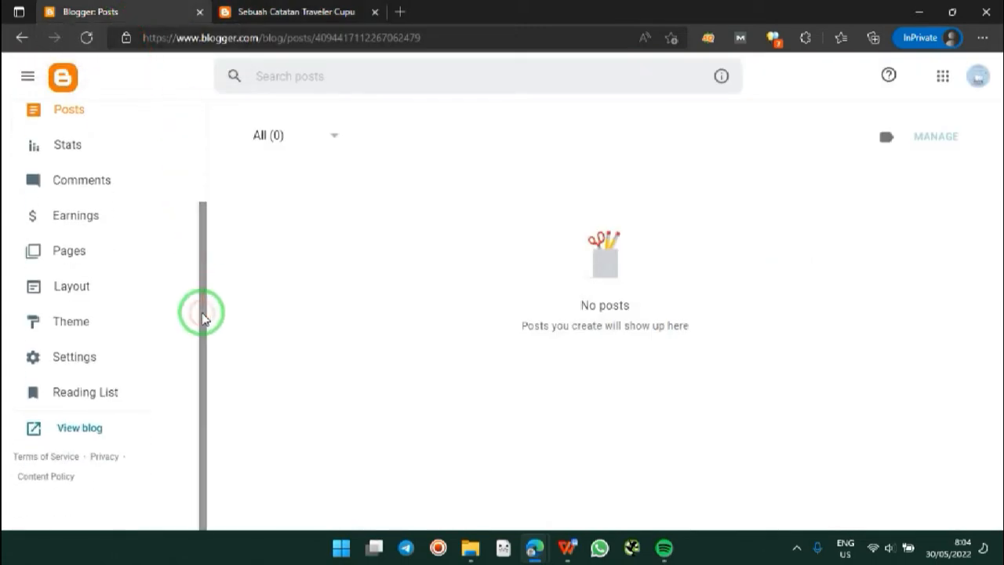
Step: Open the empty blog Description editor in Settings, then bring up the Nama Blog.docx notes
left_click(107, 355)
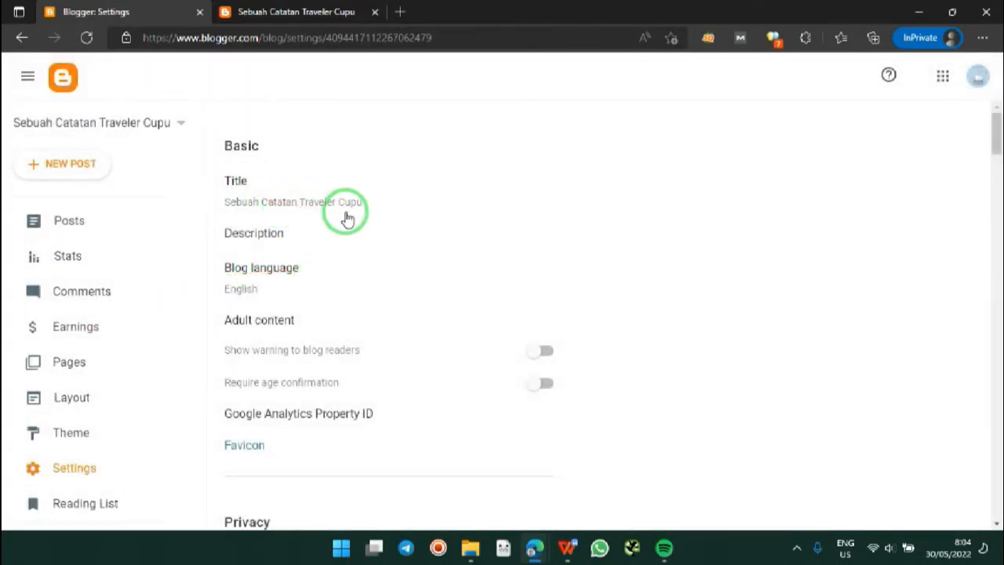
left_click(275, 244)
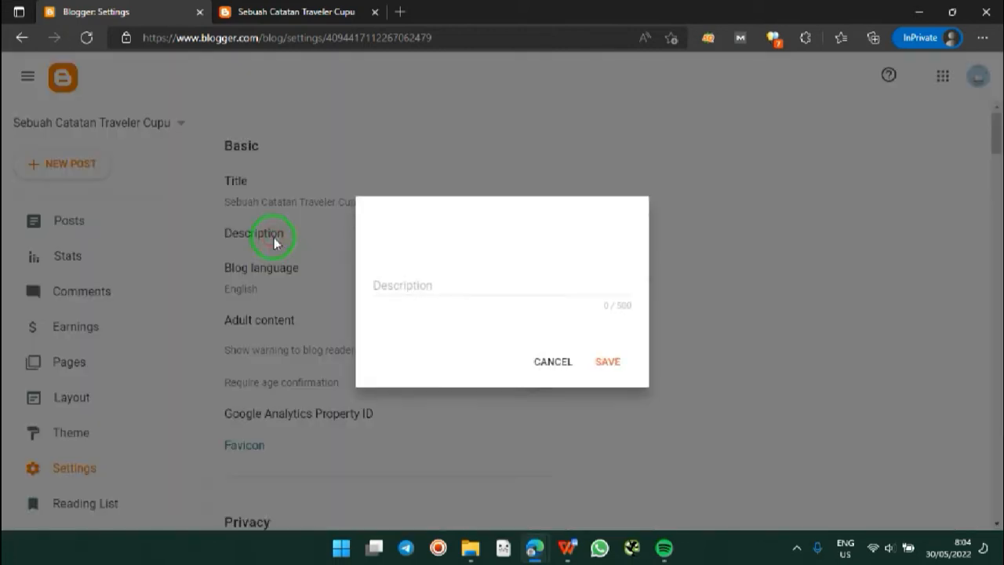
left_click(566, 547)
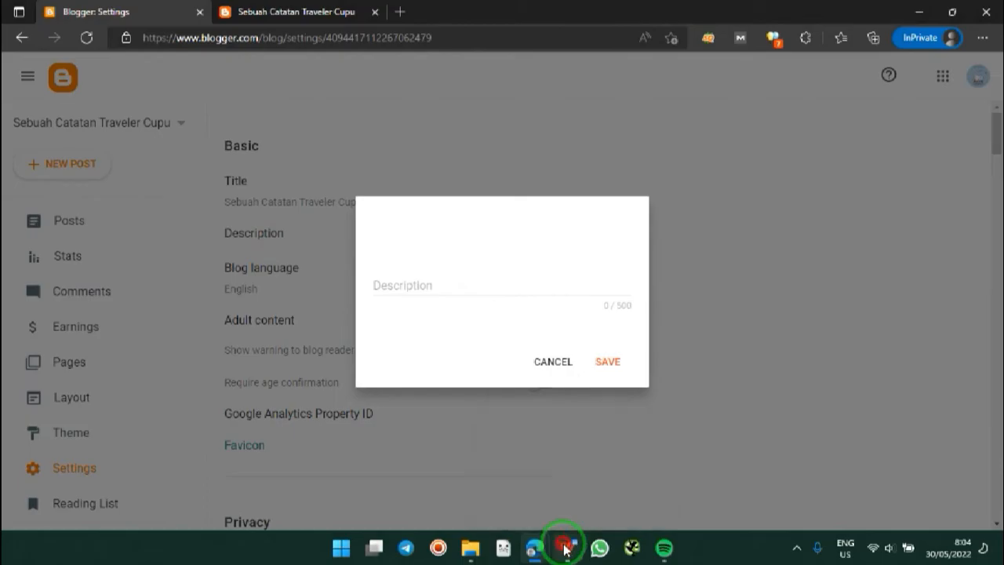
left_click_drag(965, 369, 921, 146)
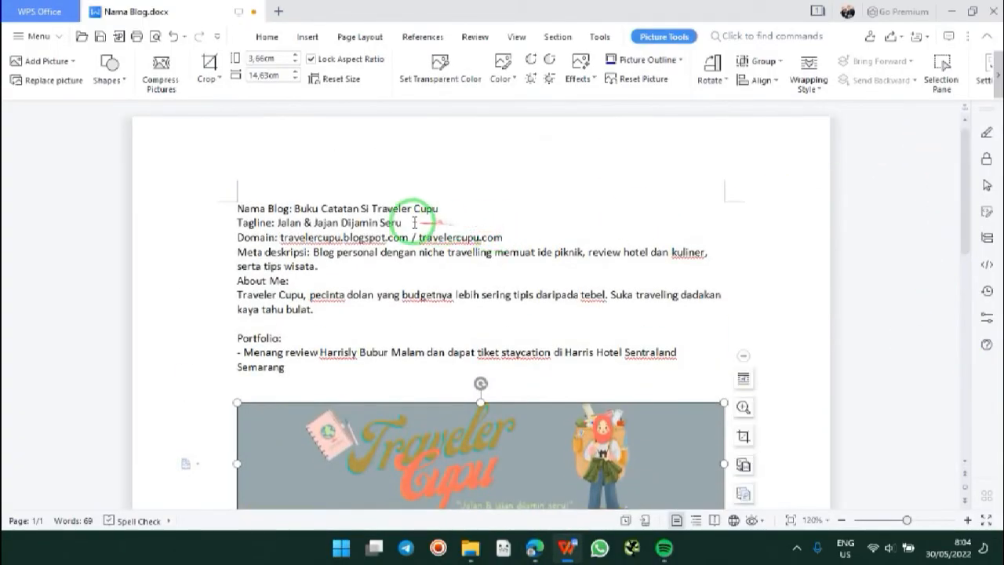
Step: Copy the tagline 'Jalan & Jajan Dijamin Seru' from the notes and return to Blogger Settings
left_click_drag(404, 222, 235, 206)
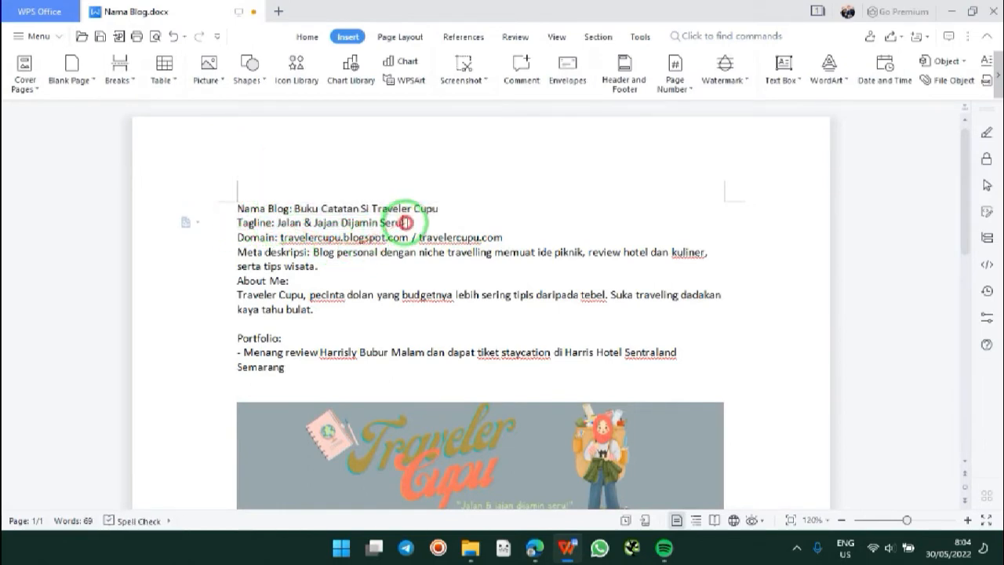
left_click_drag(400, 222, 280, 223)
key("ctrl+c")
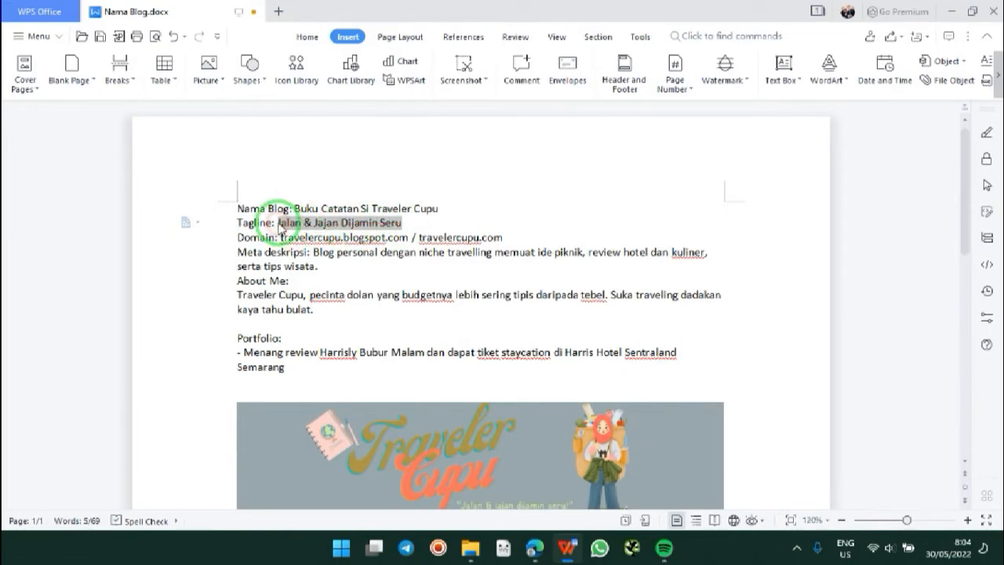
left_click(564, 549)
mouse_move(535, 550)
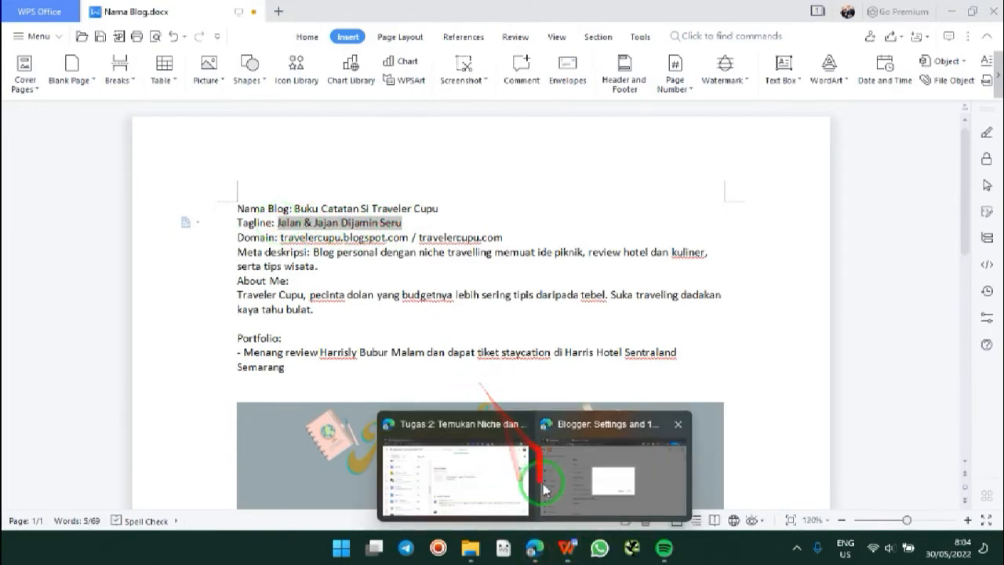
left_click(587, 489)
Step: Paste 'Jalan & Jajan Dijamin Seru' into the Description field and save it
left_click(466, 285)
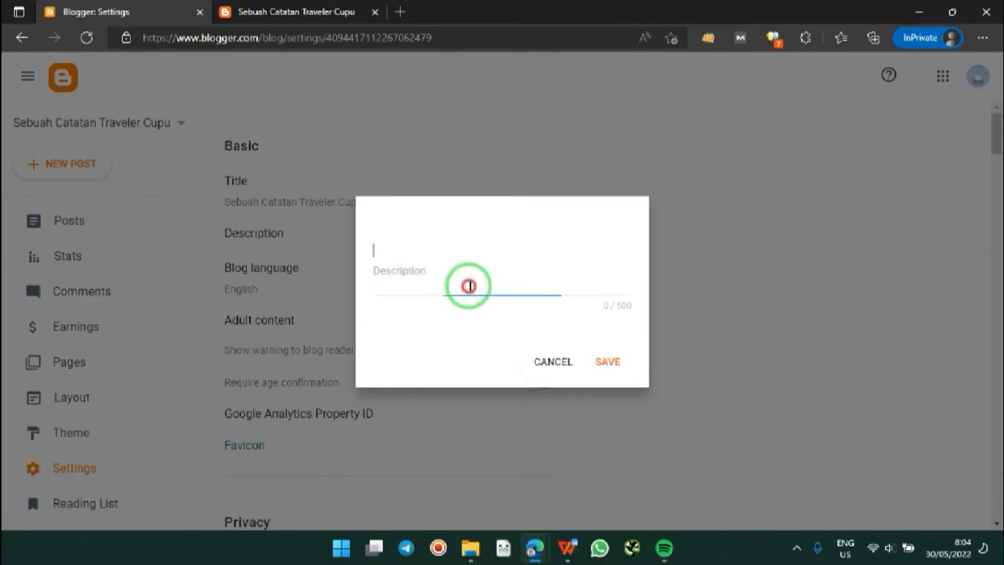
key("ctrl+v")
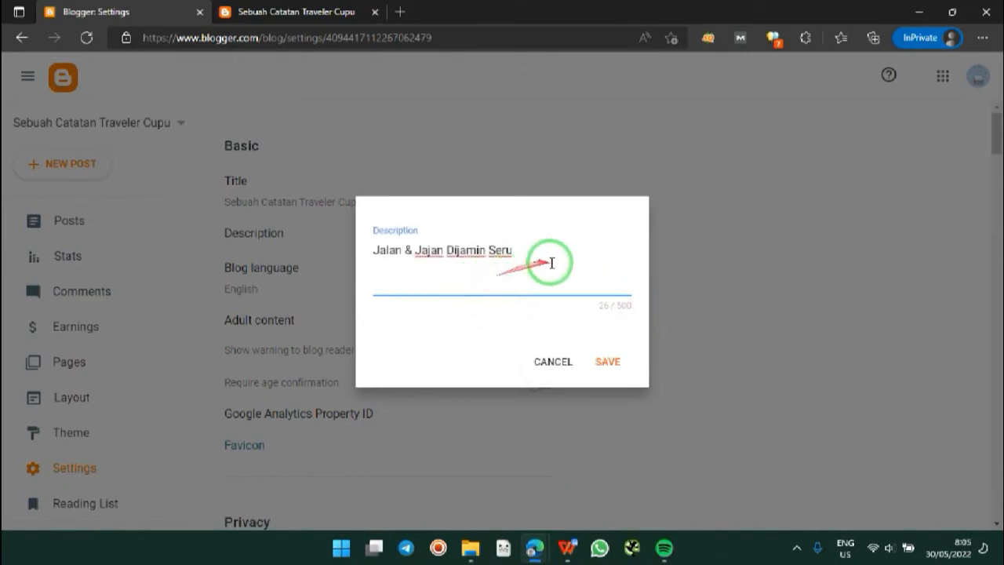
left_click(606, 361)
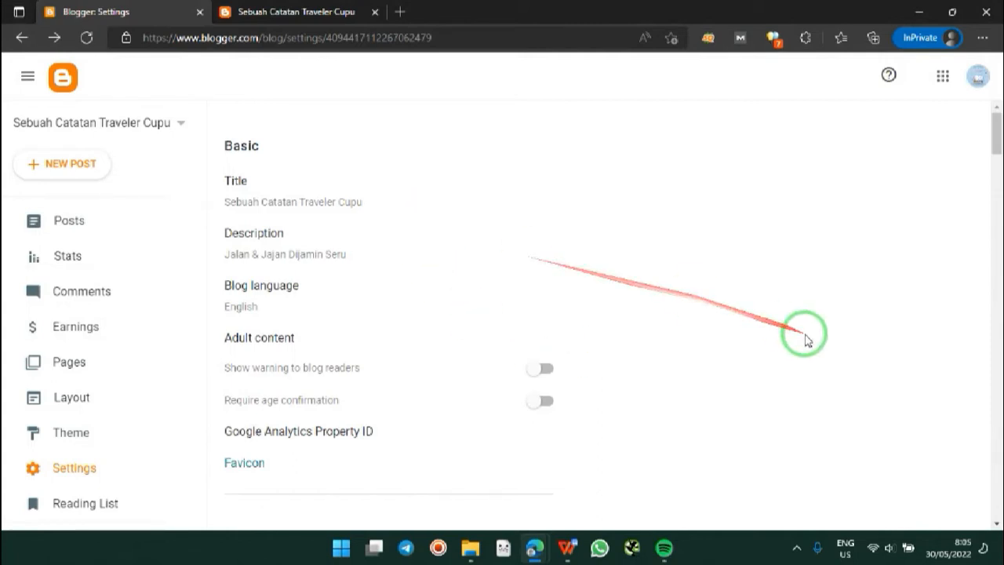
left_click_drag(997, 140, 997, 146)
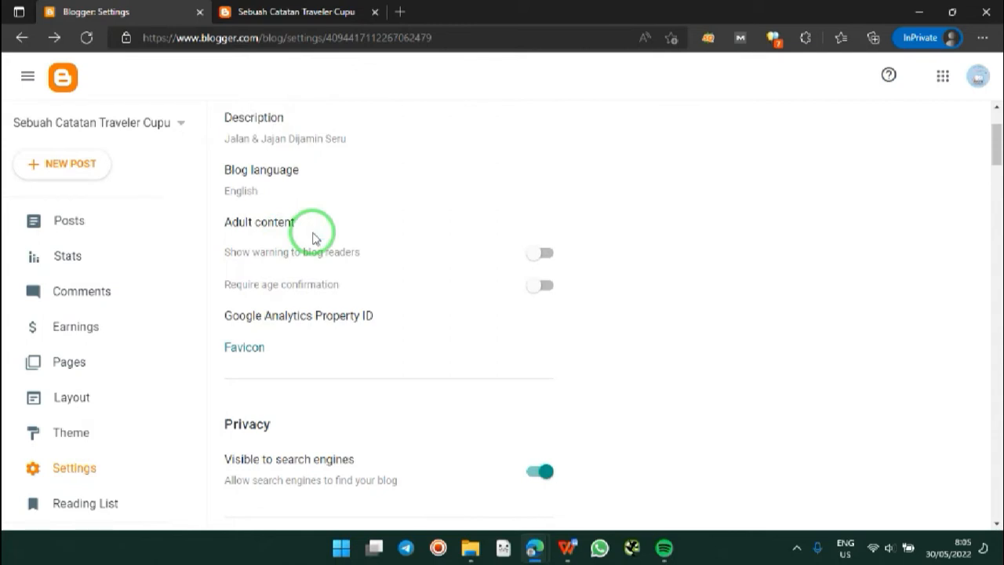
left_click(313, 233)
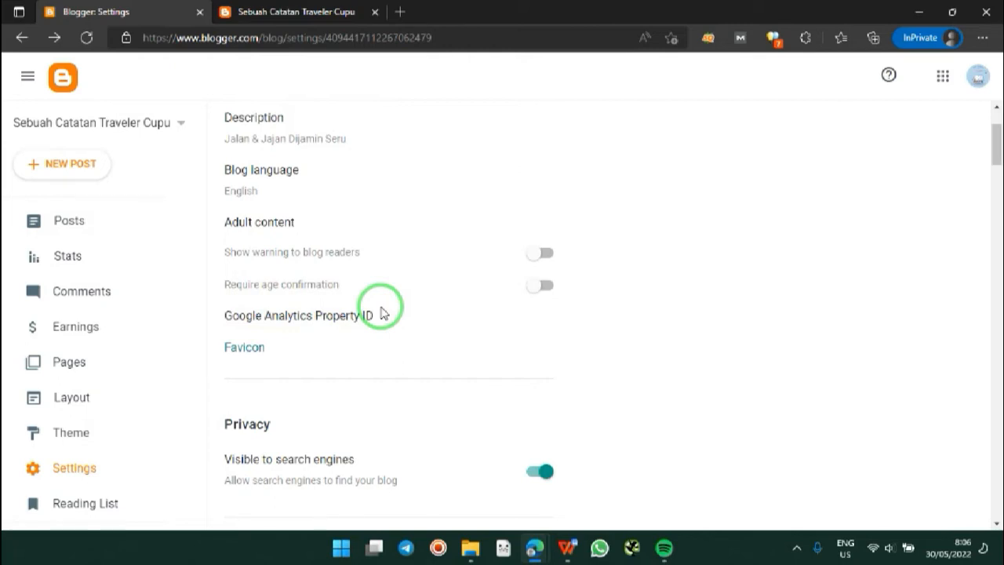
Step: Upload traveler-cupu-favicon.png as the blog favicon and save it
left_click(252, 357)
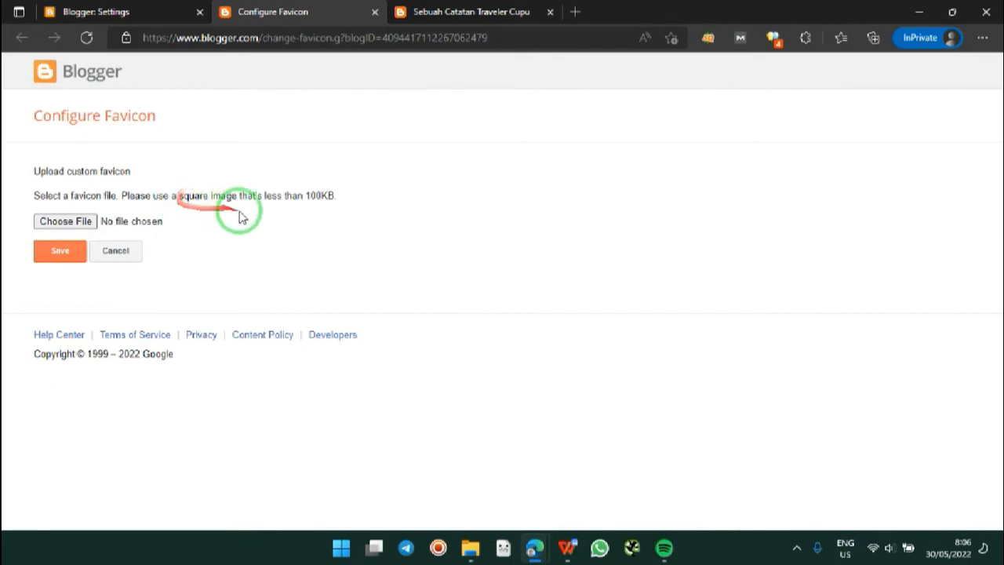
left_click(81, 221)
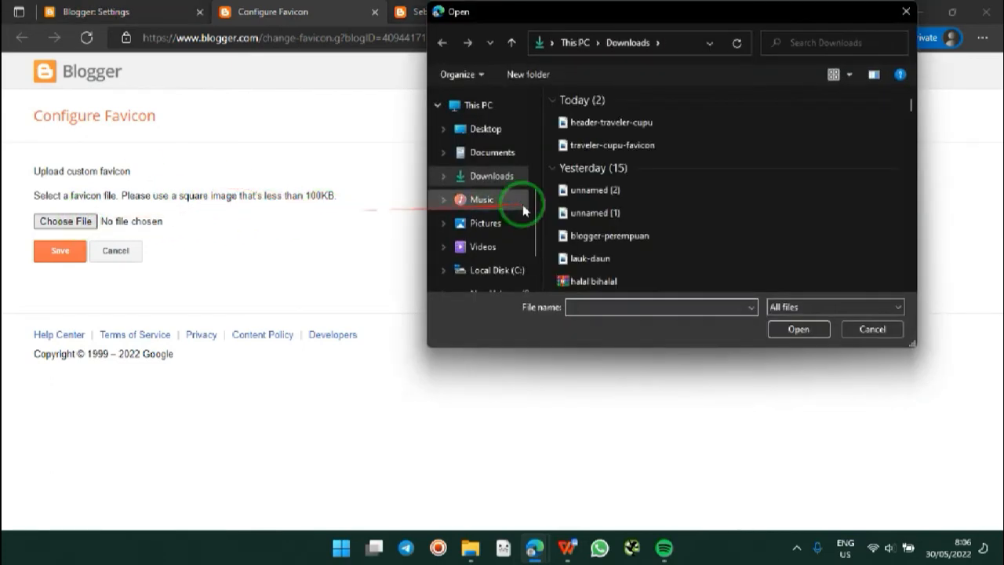
double_click(648, 150)
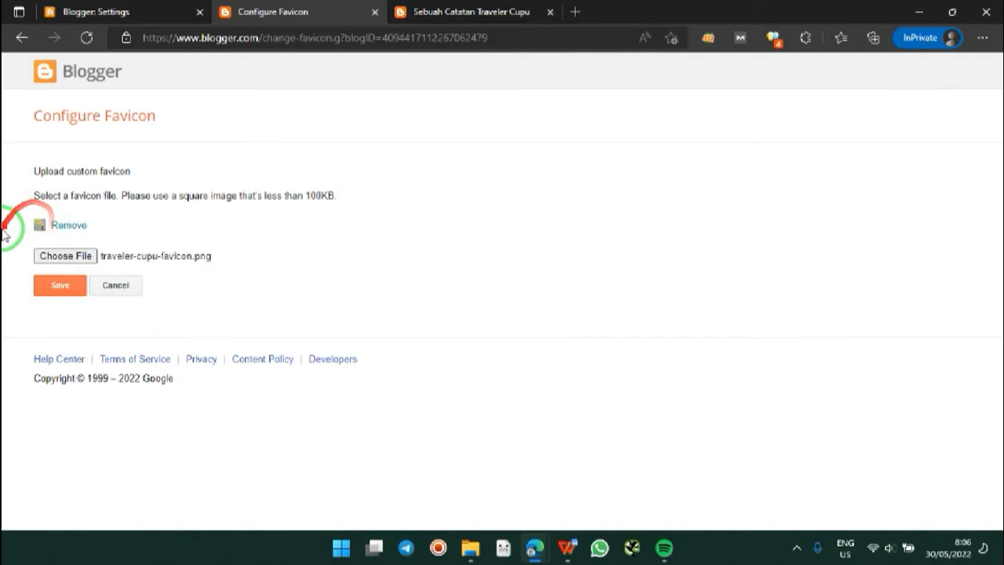
left_click(58, 285)
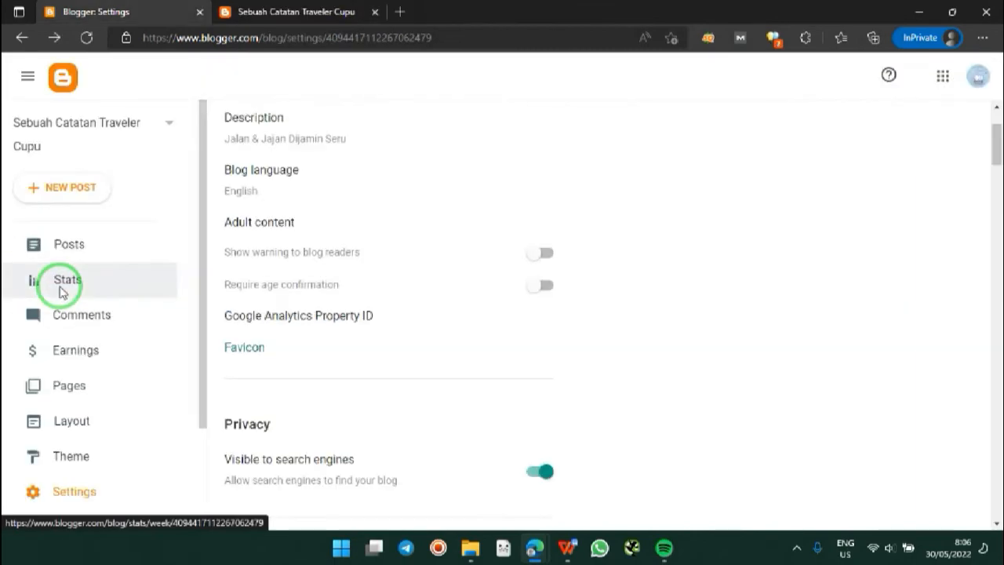
Step: Reload the live blog to check the tagline 'Jalan & Jajan Dijamin Seru', then return to Settings
left_click(271, 11)
left_click(88, 38)
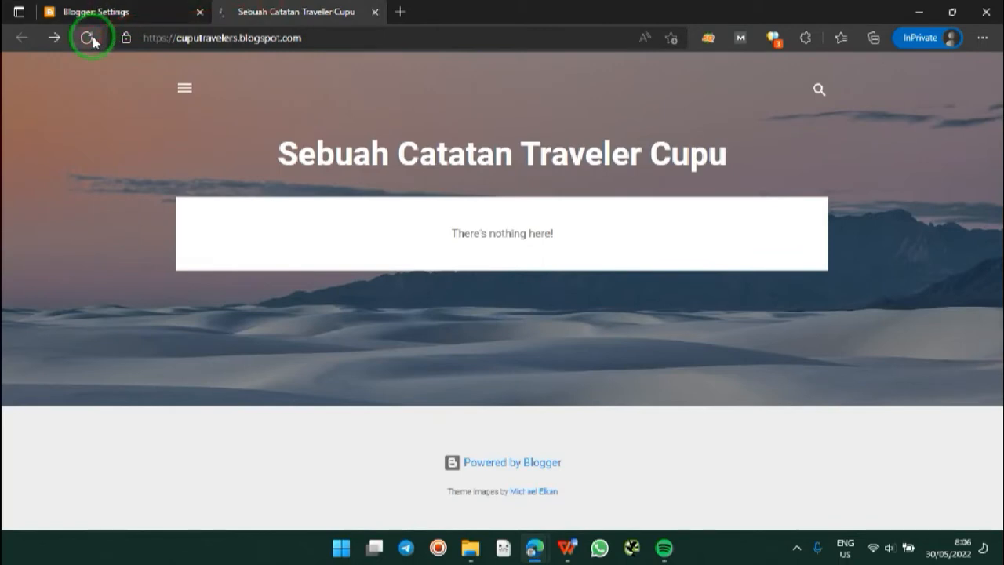
left_click(273, 6)
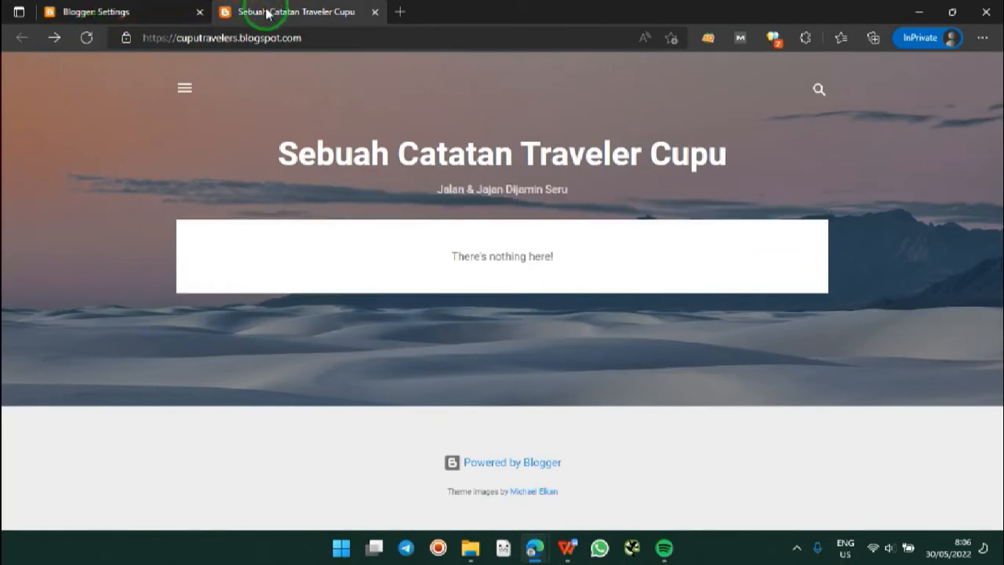
left_click(252, 34)
key("Return")
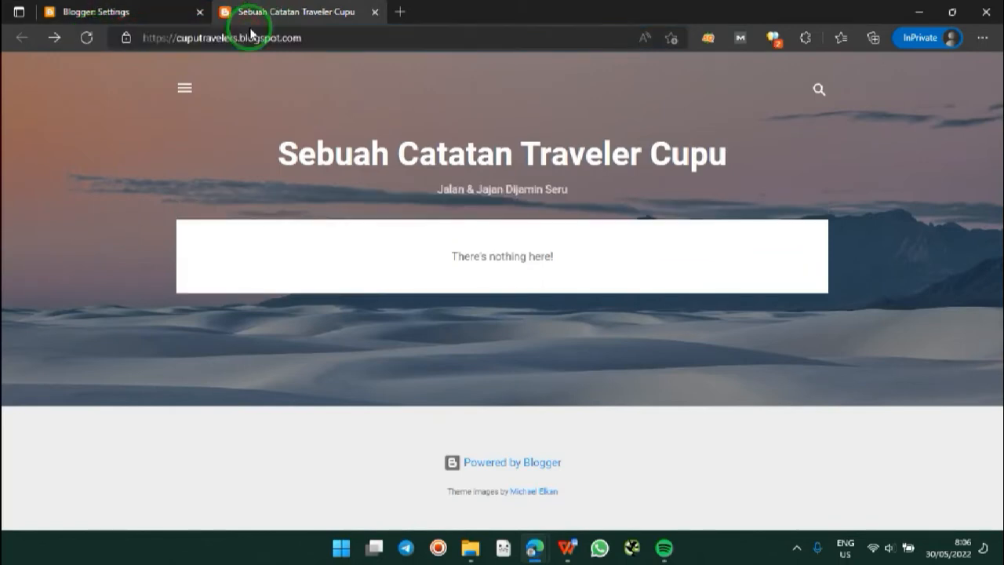
left_click(124, 11)
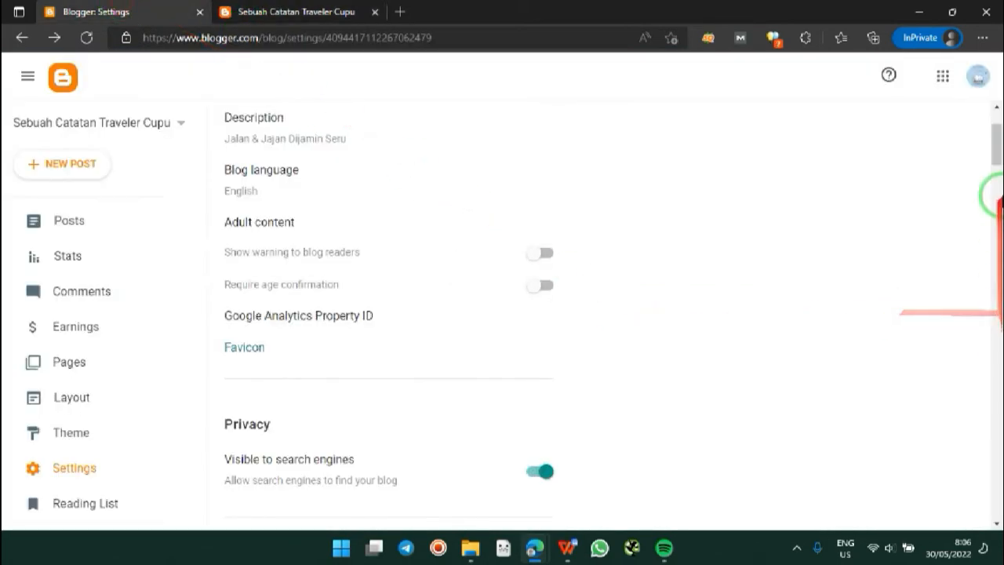
left_click_drag(994, 148, 997, 176)
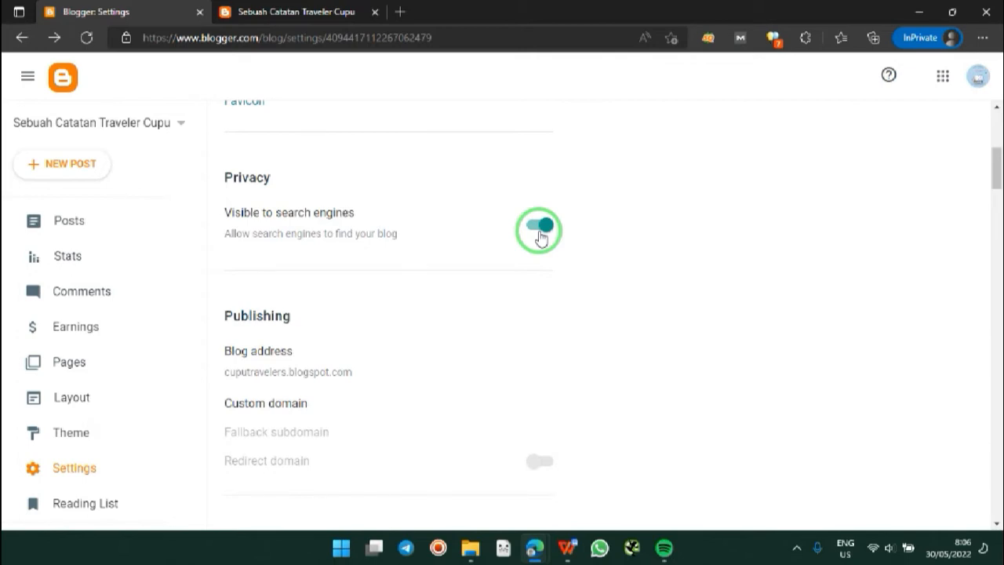
left_click_drag(991, 179, 995, 197)
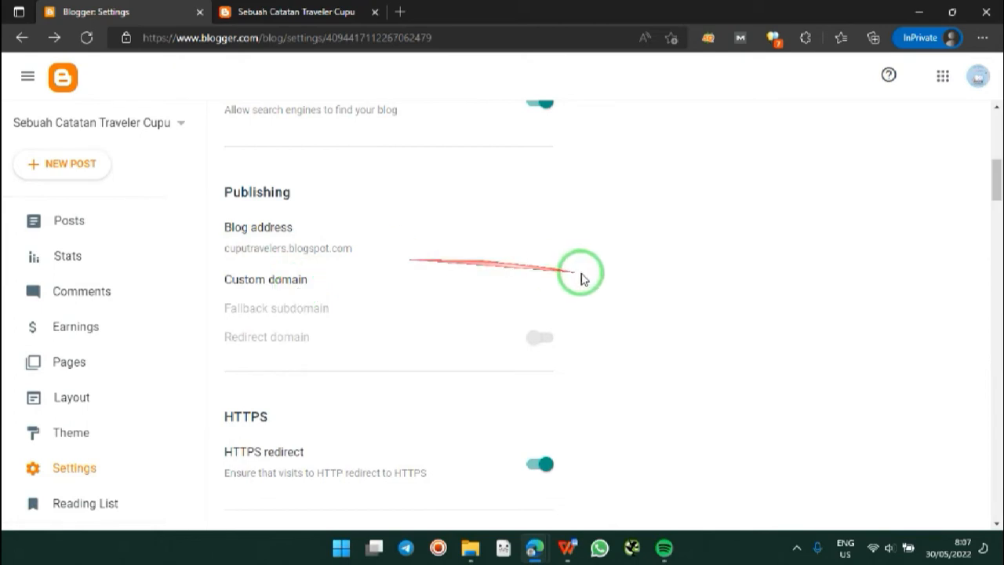
left_click_drag(998, 187, 997, 203)
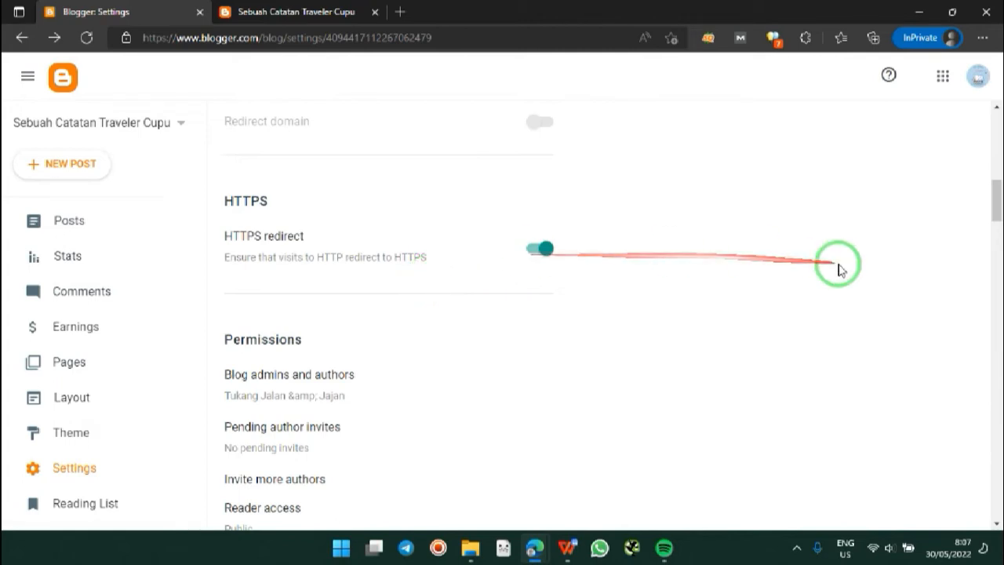
left_click_drag(998, 208, 996, 226)
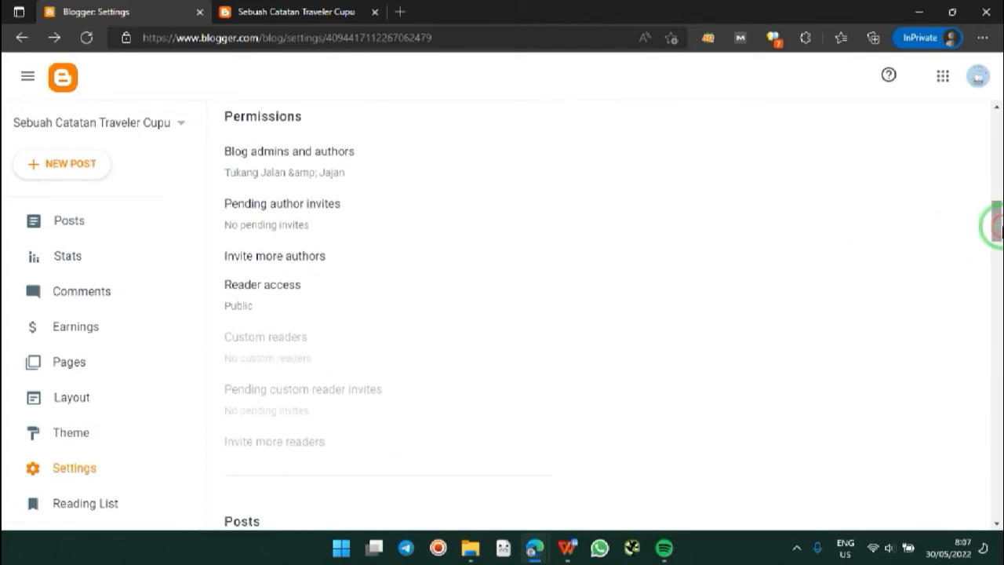
Step: Review the blog admins and the empty pending invites lists, then start the Invite more authors form
left_click(353, 174)
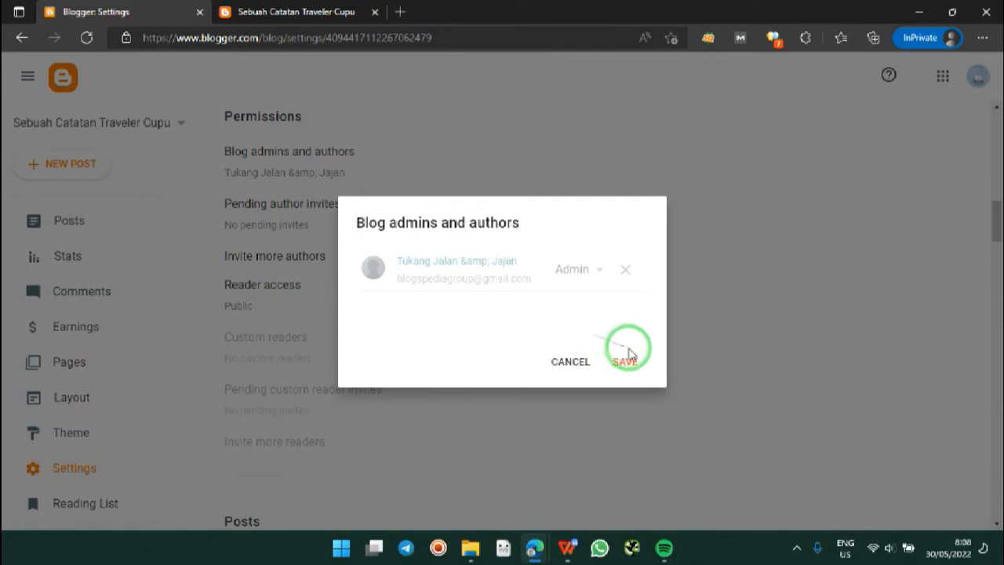
left_click_drag(634, 309, 720, 178)
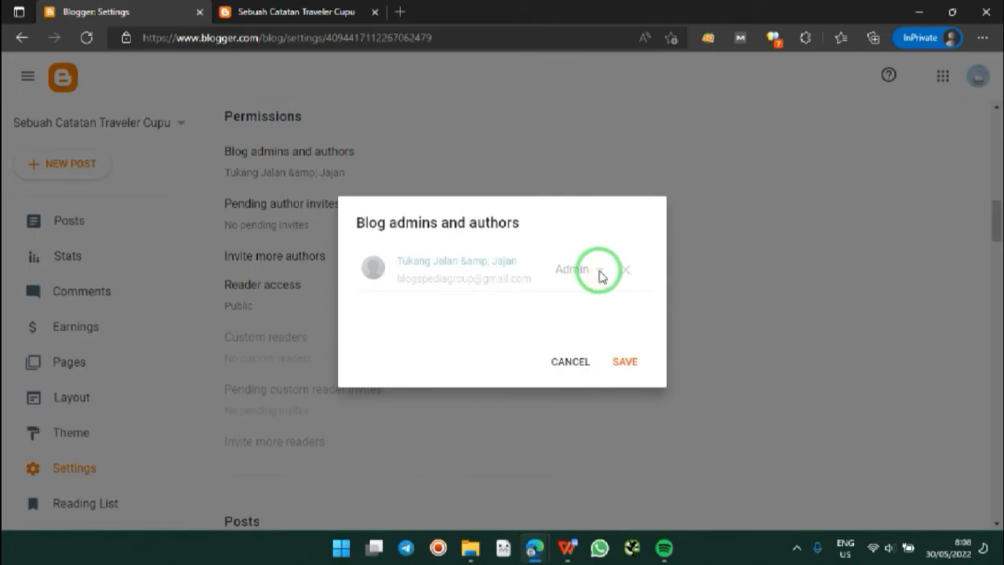
left_click(571, 365)
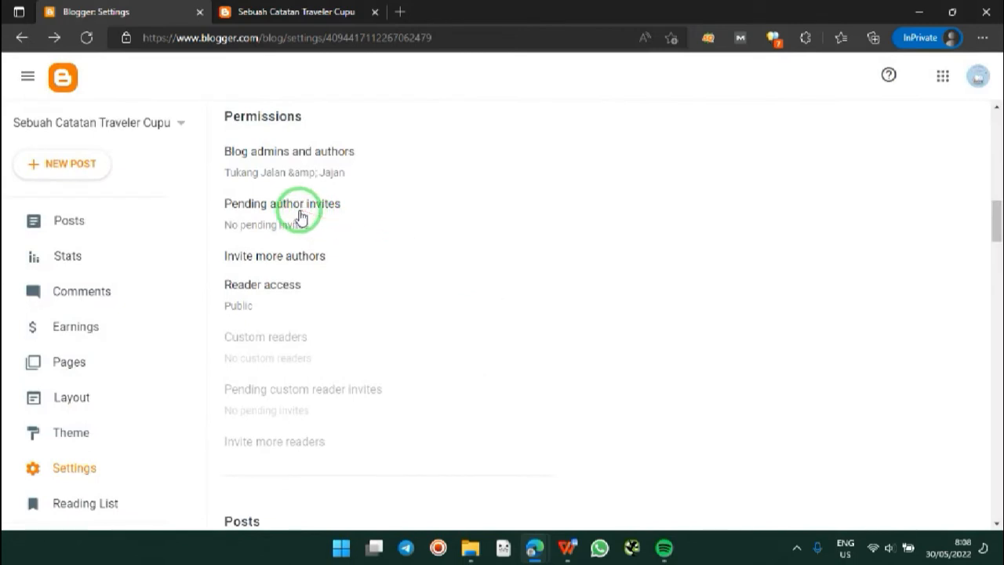
left_click(299, 215)
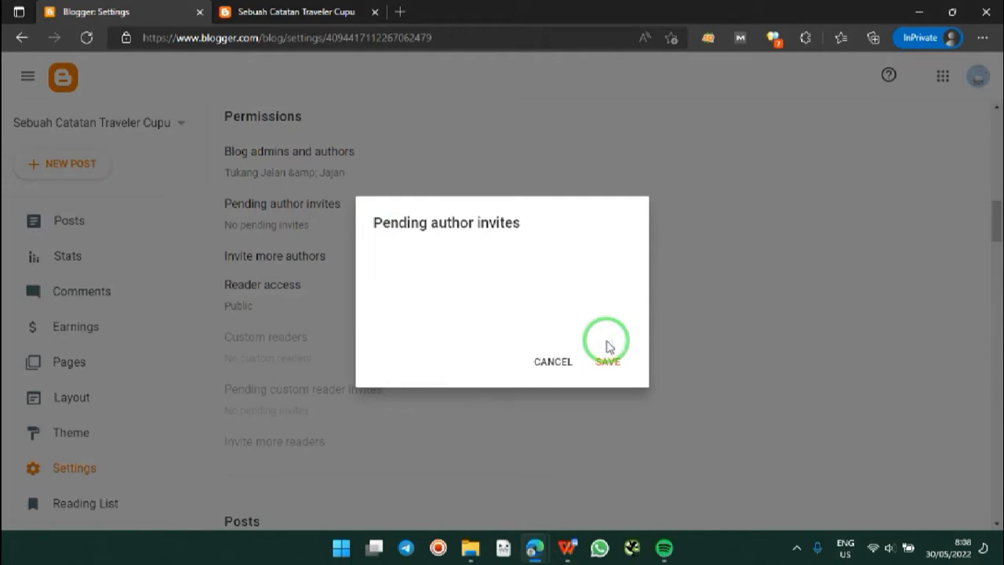
left_click(560, 359)
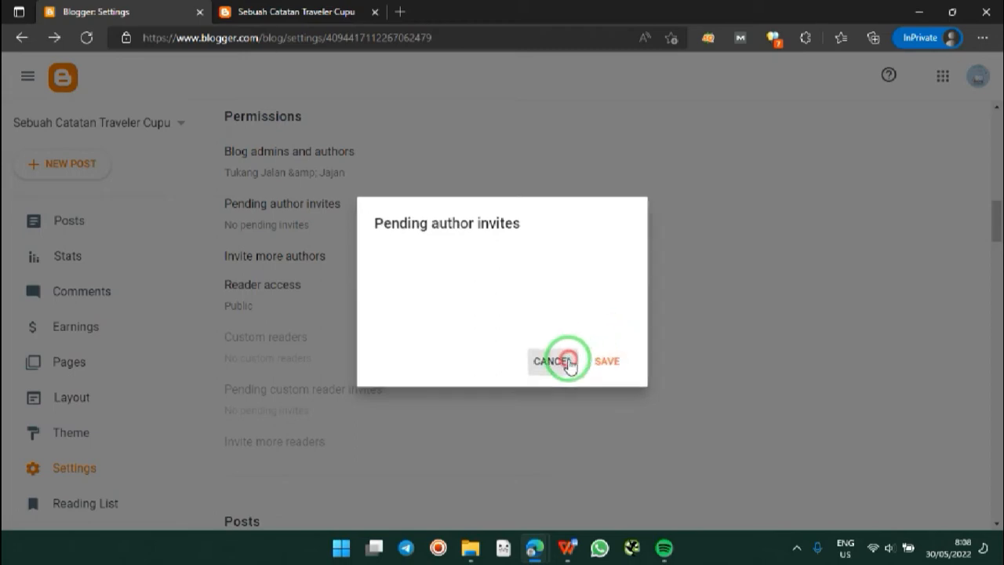
left_click(313, 261)
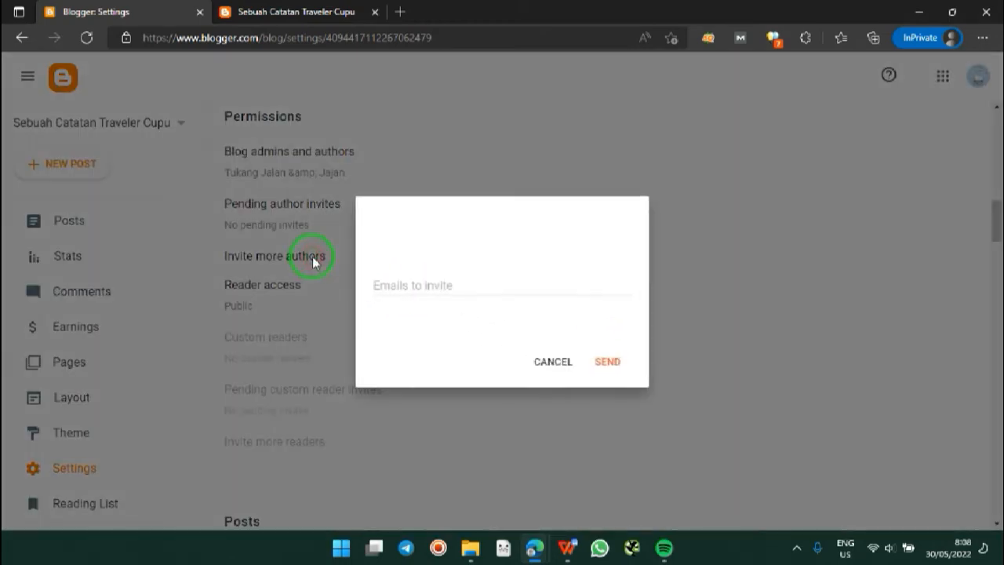
Step: Enter the new author's e-mail address and send the invitation
left_click(412, 287)
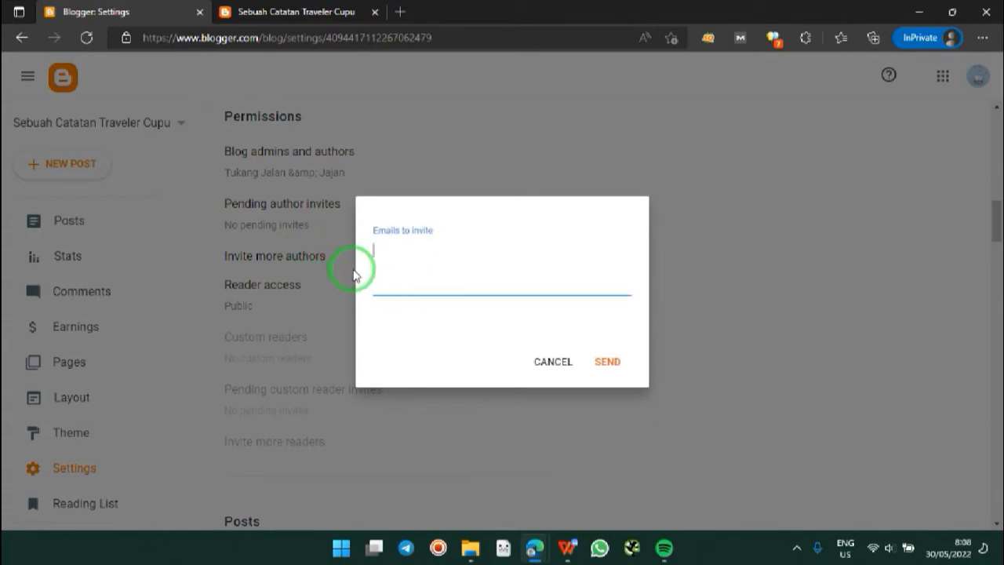
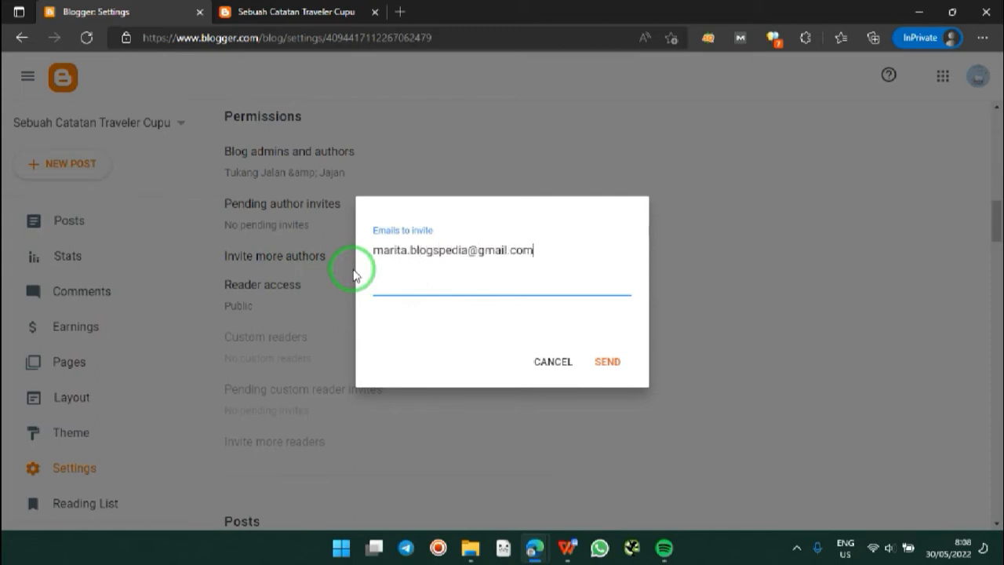
left_click(603, 361)
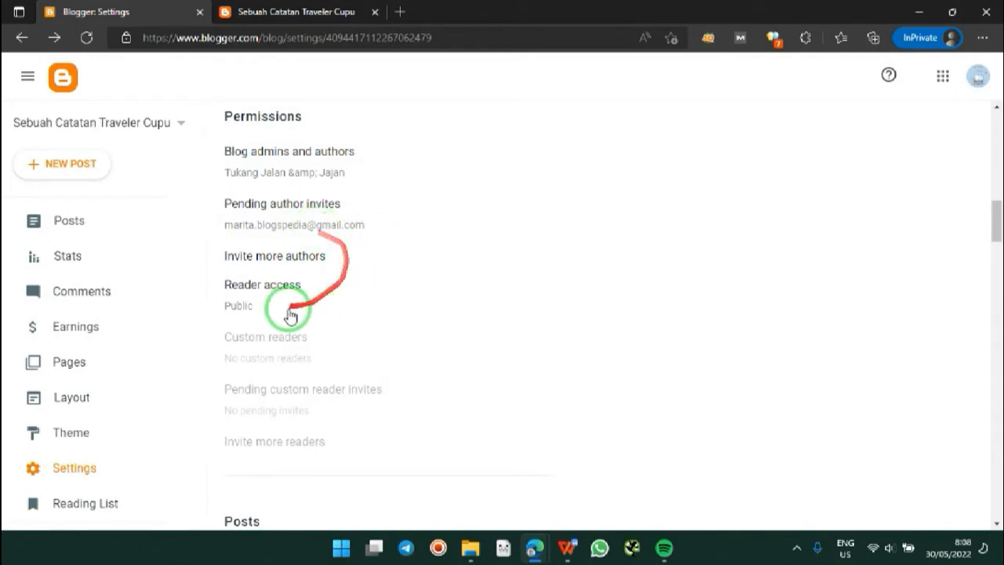
left_click(259, 288)
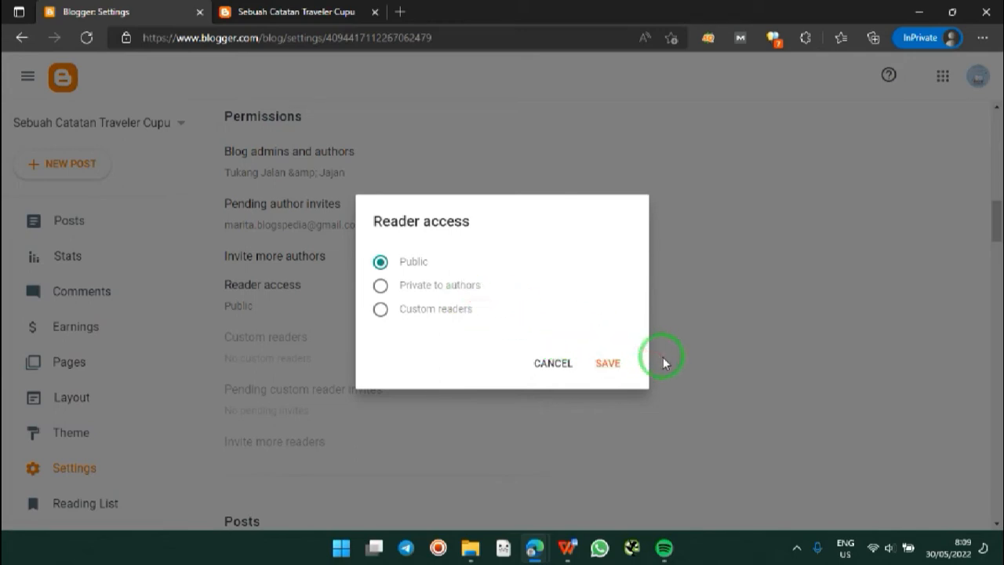
left_click(613, 367)
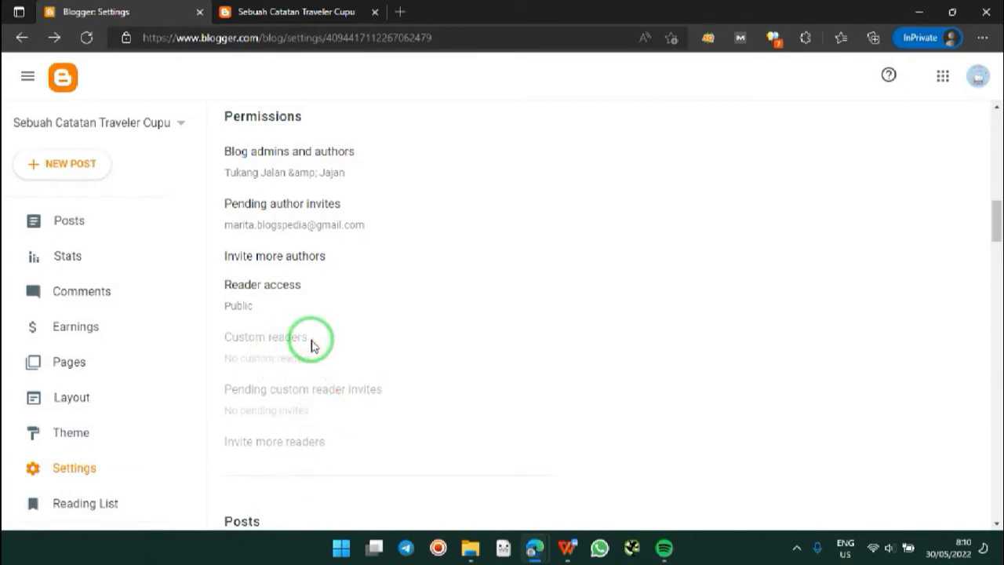
Step: Scroll the settings page down past Posts to the Comments section
left_click_drag(998, 208, 999, 211)
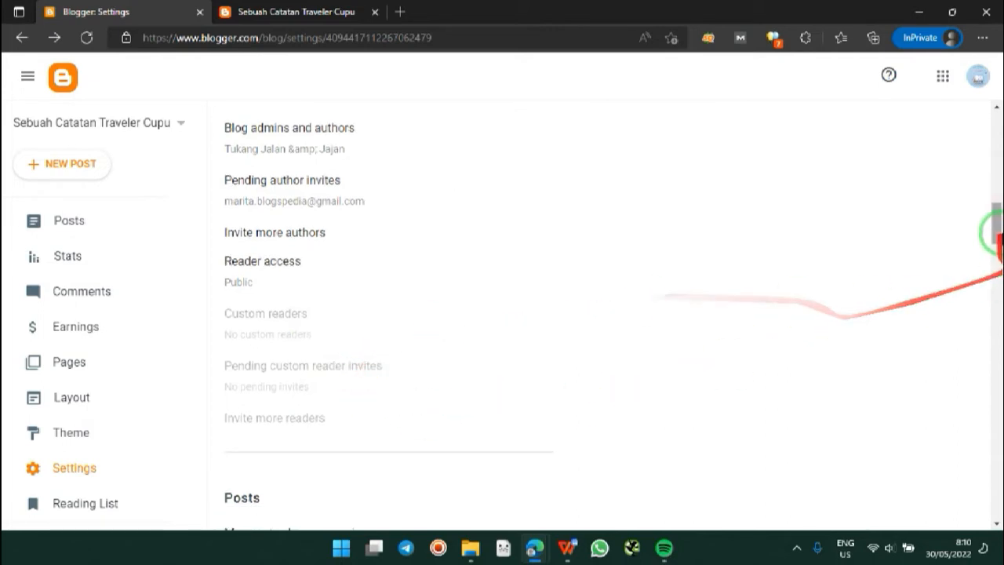
scroll(1000, 235, "down", 4)
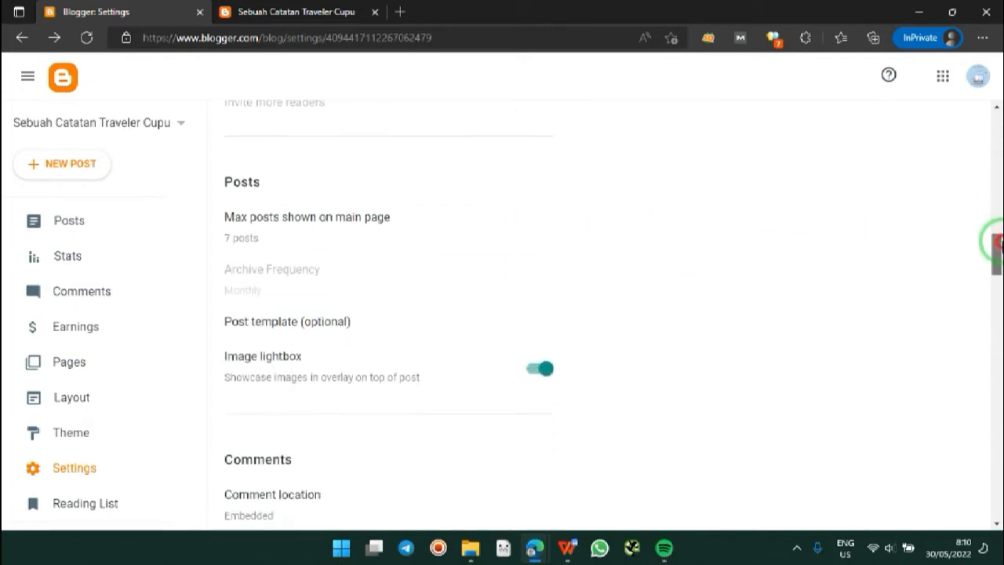
left_click_drag(1001, 241, 1001, 245)
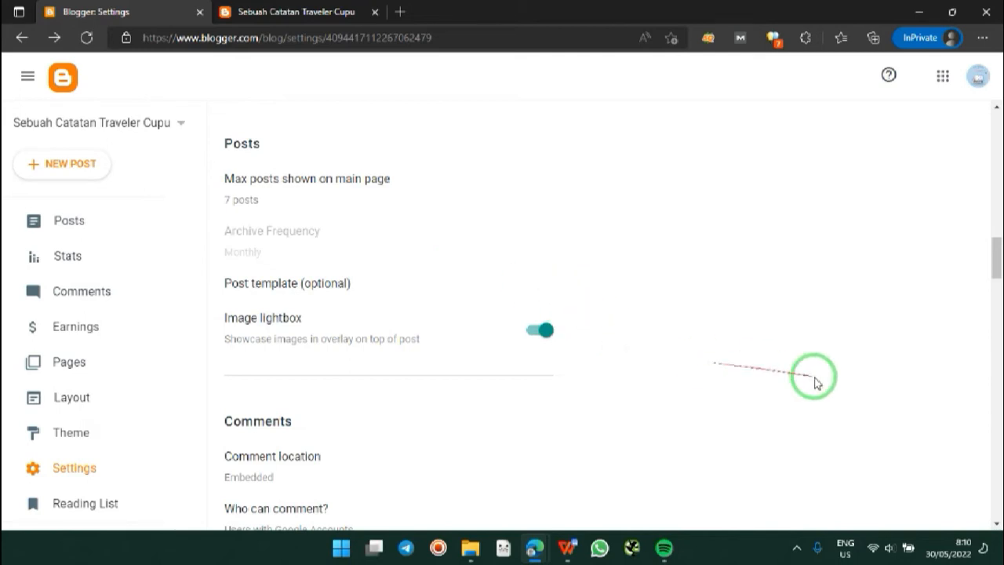
left_click_drag(998, 253, 1000, 267)
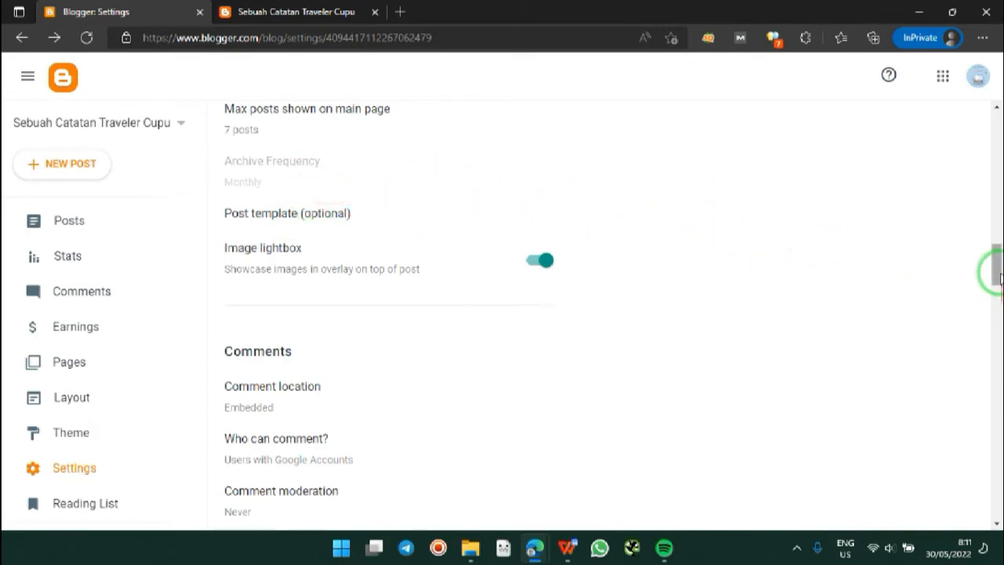
left_click_drag(998, 270, 998, 290)
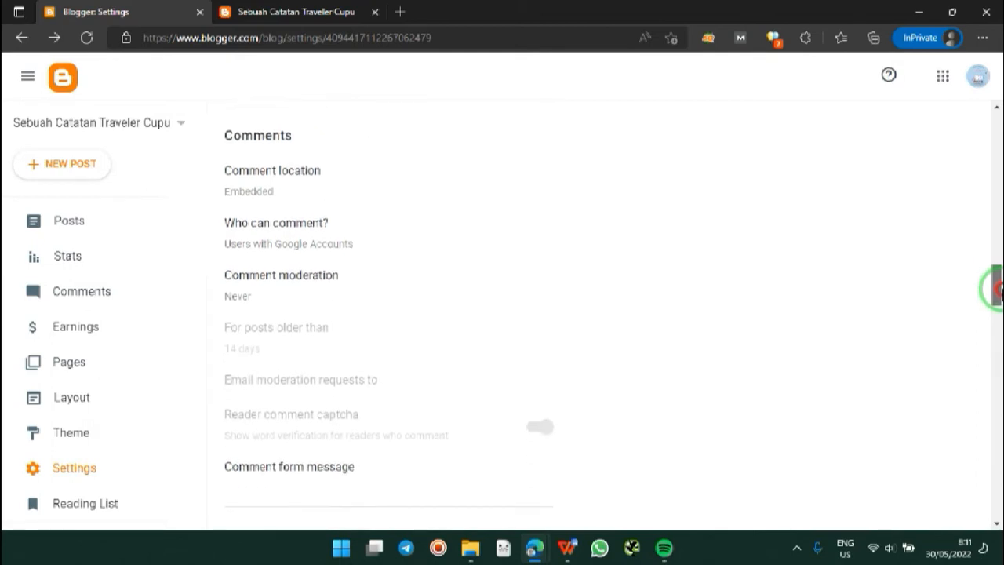
left_click(285, 197)
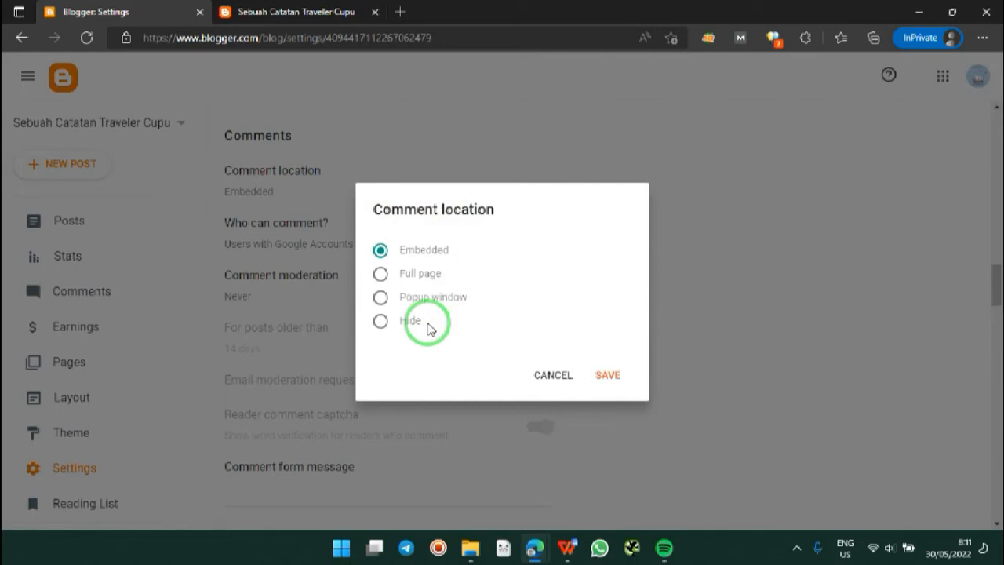
left_click(382, 328)
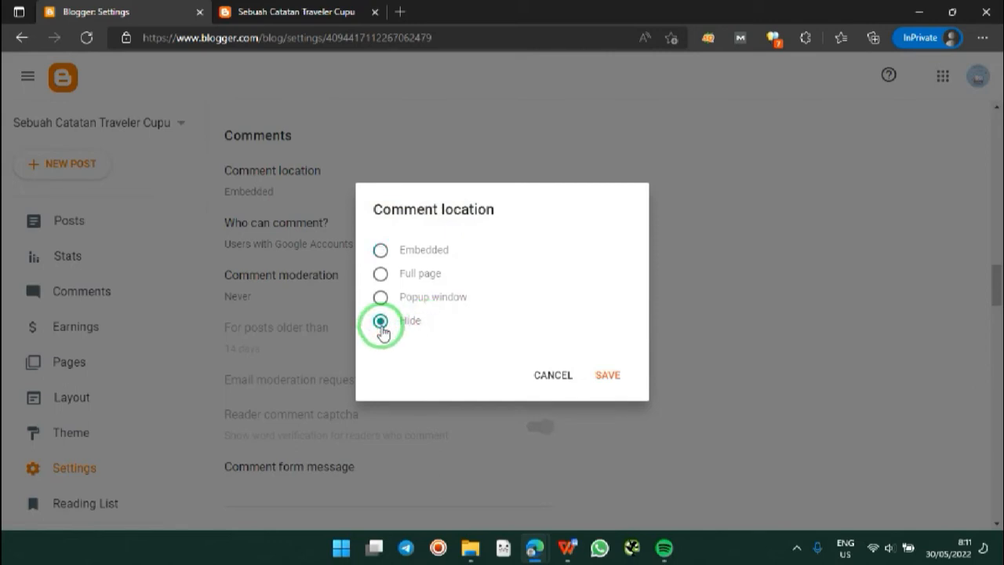
left_click(381, 301)
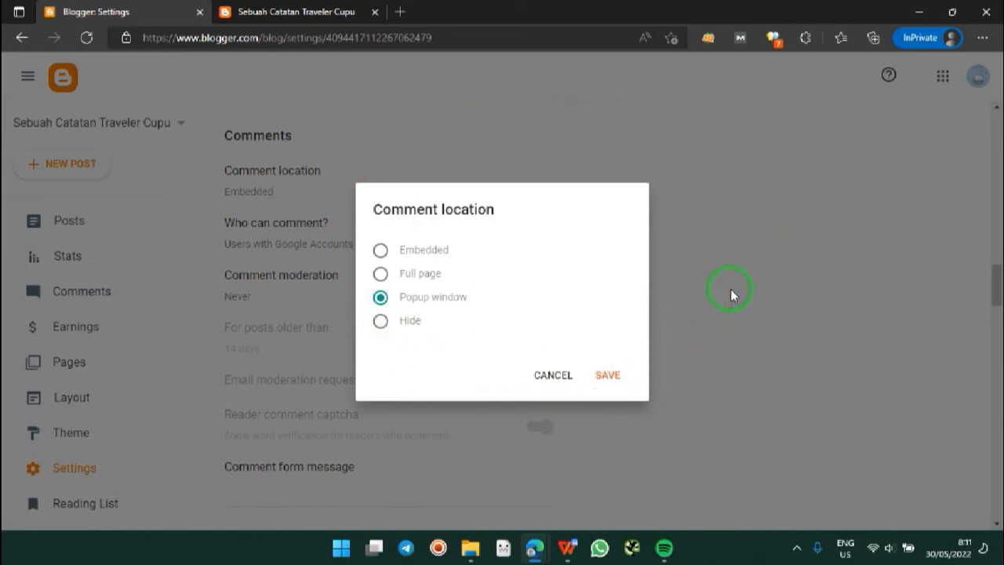
left_click(380, 275)
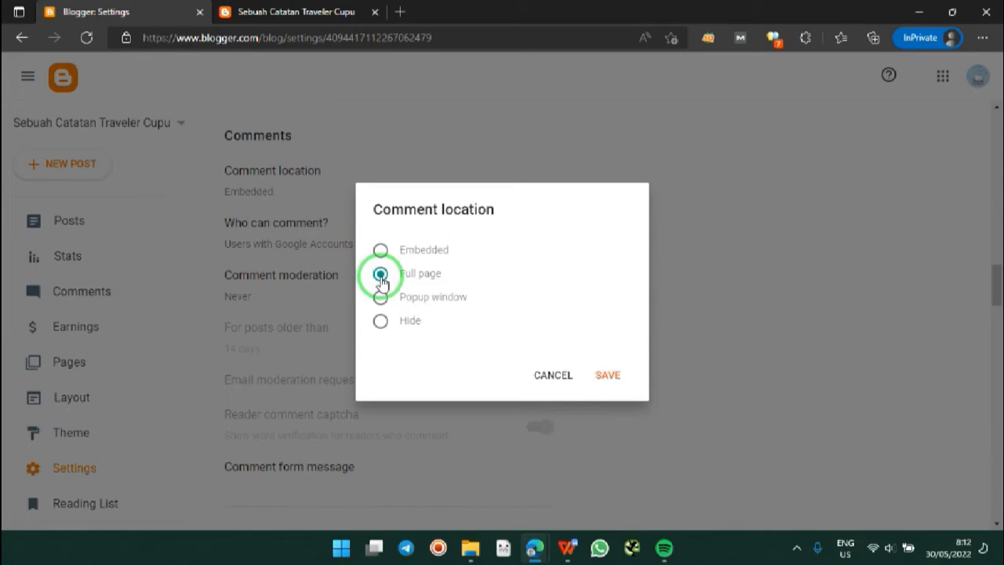
left_click(380, 249)
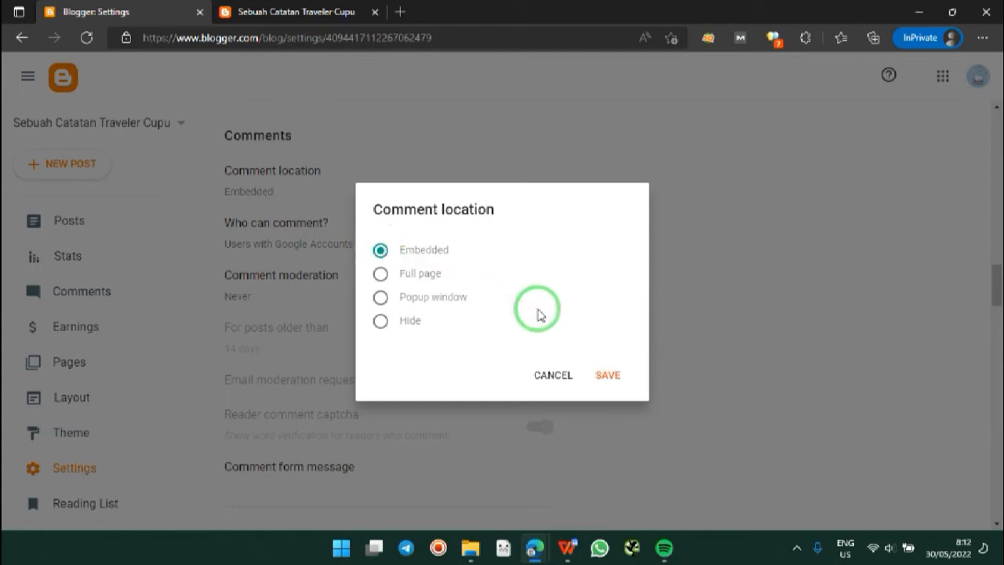
left_click(606, 376)
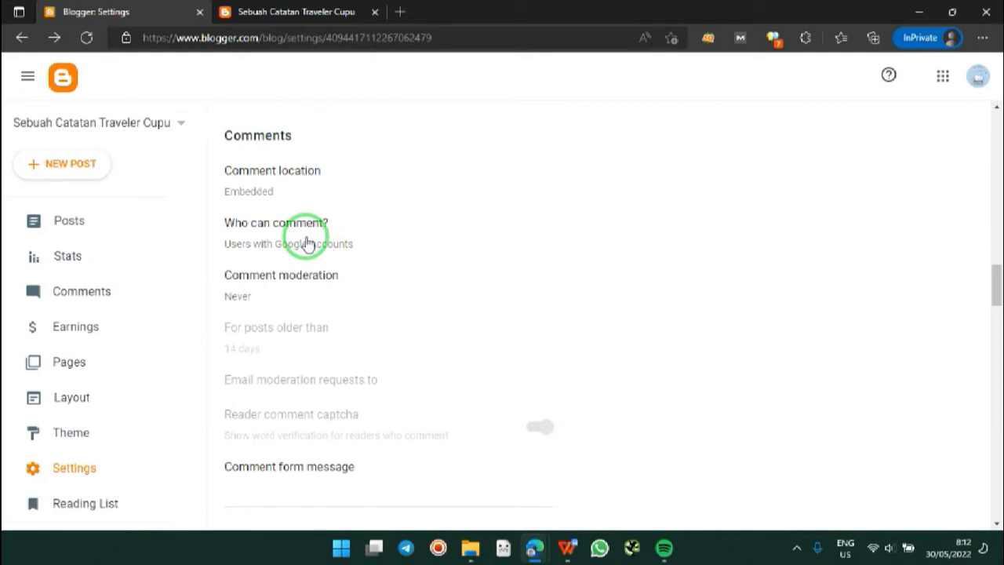
Step: Allow Anyone (including anonymous) to comment and save the change
left_click(306, 243)
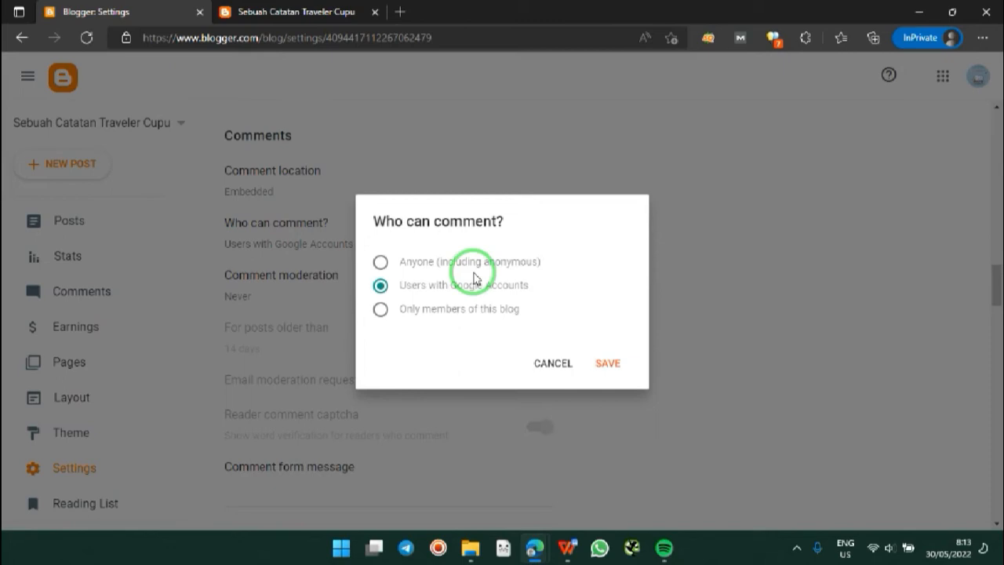
left_click(381, 263)
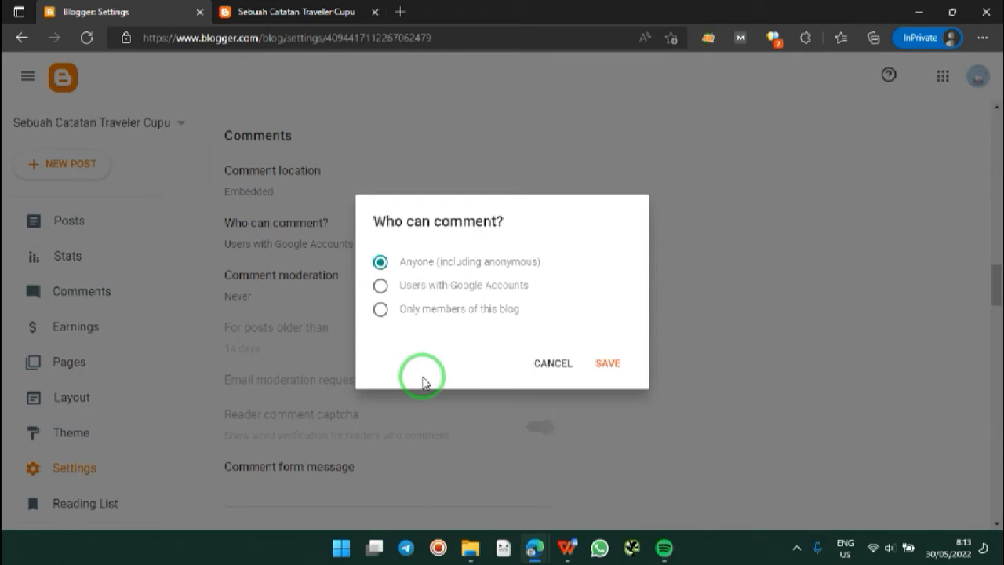
left_click(614, 366)
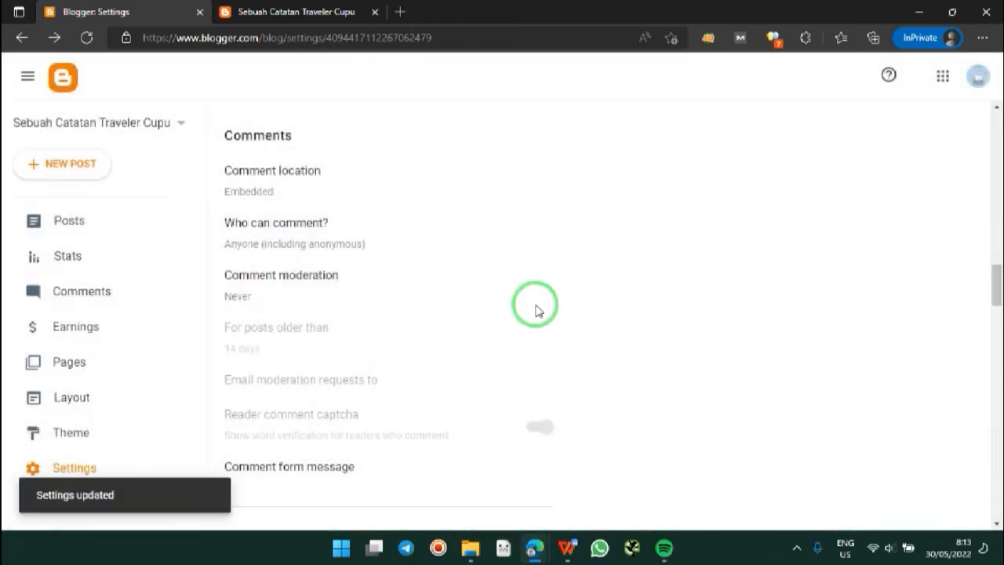
left_click(299, 285)
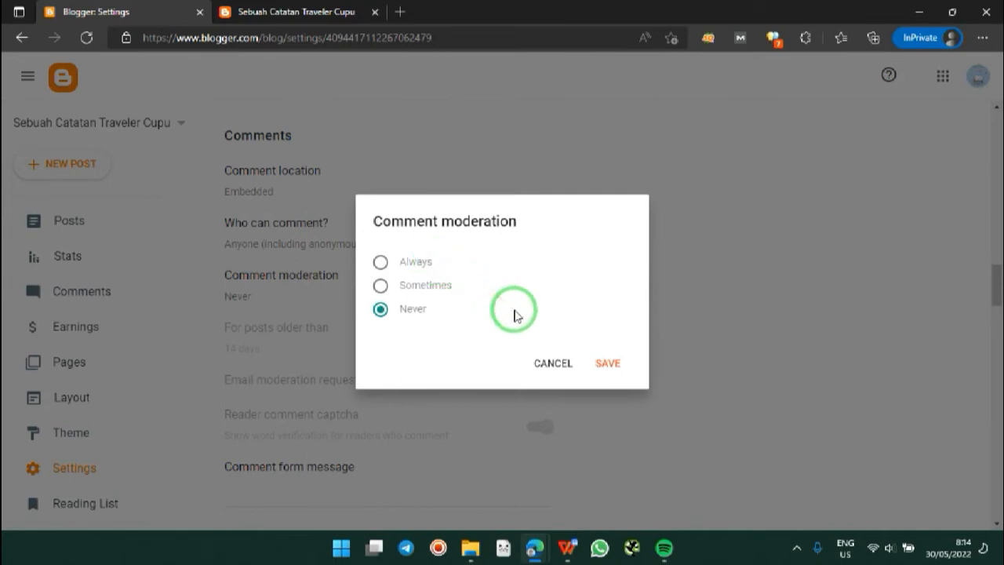
Step: Try comment moderation as Always, then as Sometimes, saving each choice
left_click(607, 363)
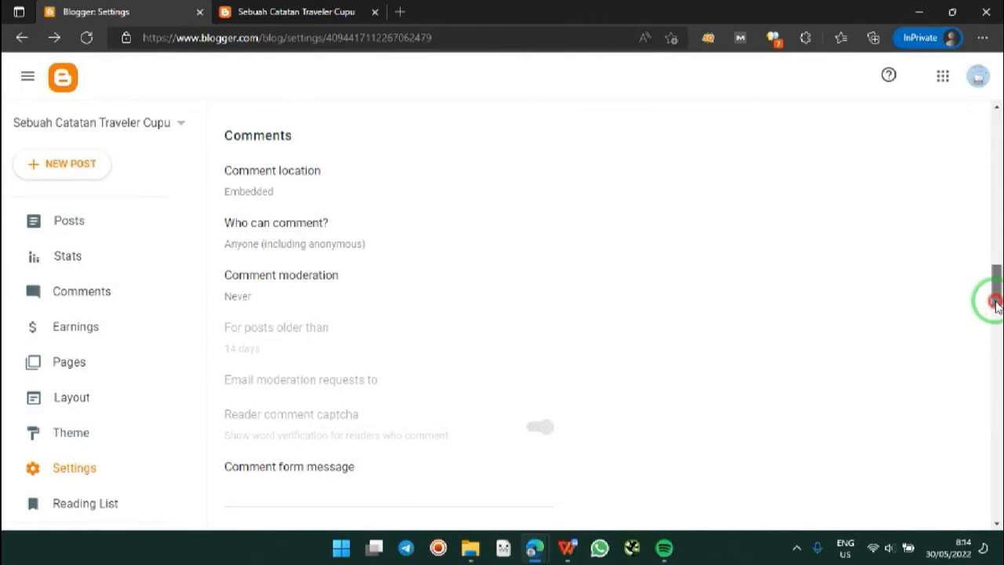
left_click_drag(995, 304, 995, 307)
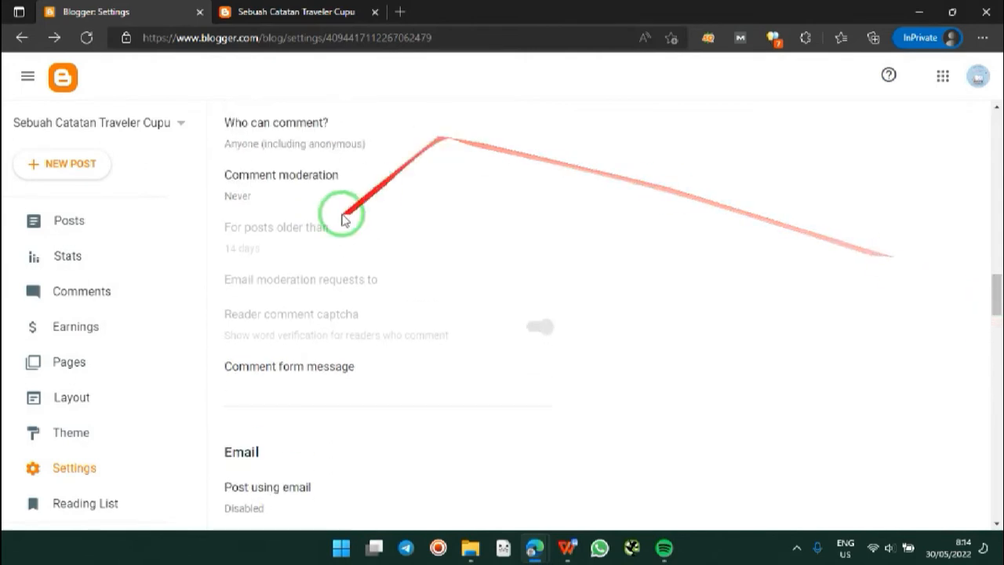
left_click(255, 195)
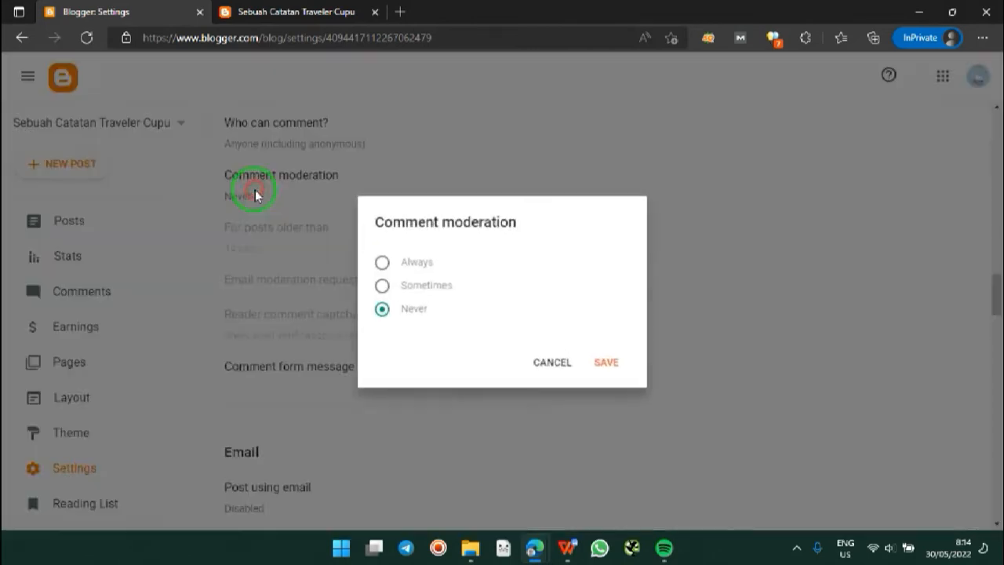
left_click(381, 262)
left_click(608, 362)
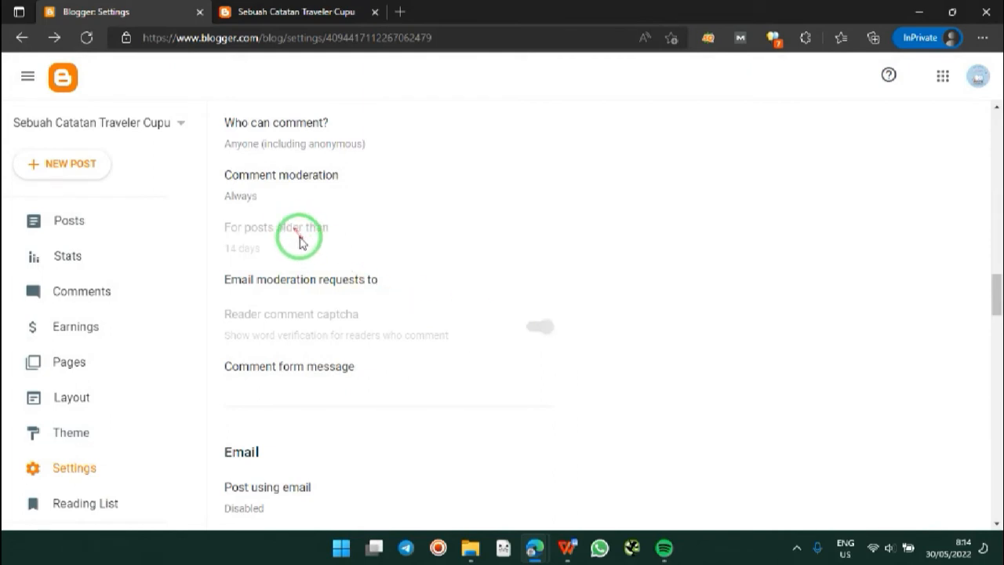
left_click(251, 188)
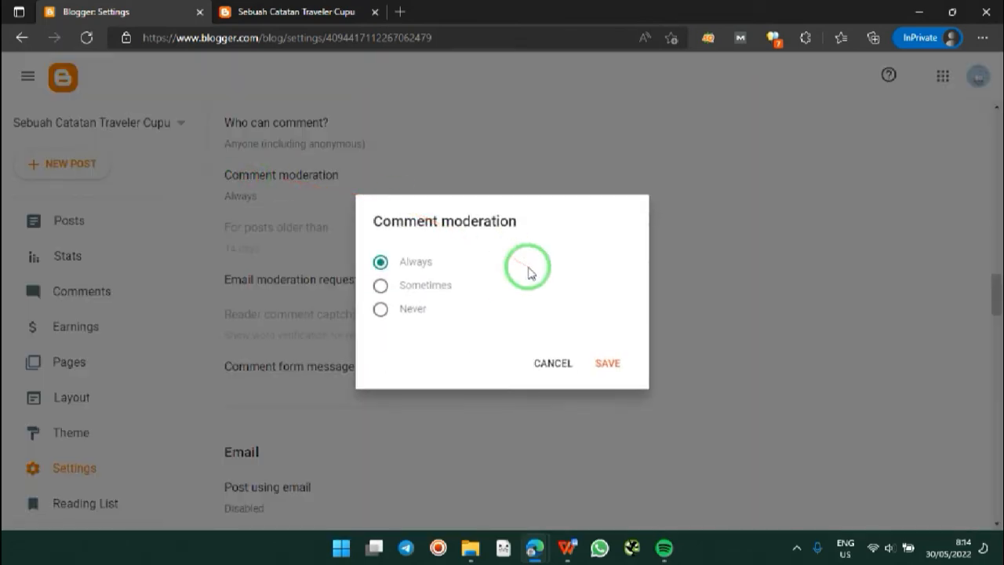
left_click(429, 292)
left_click(600, 364)
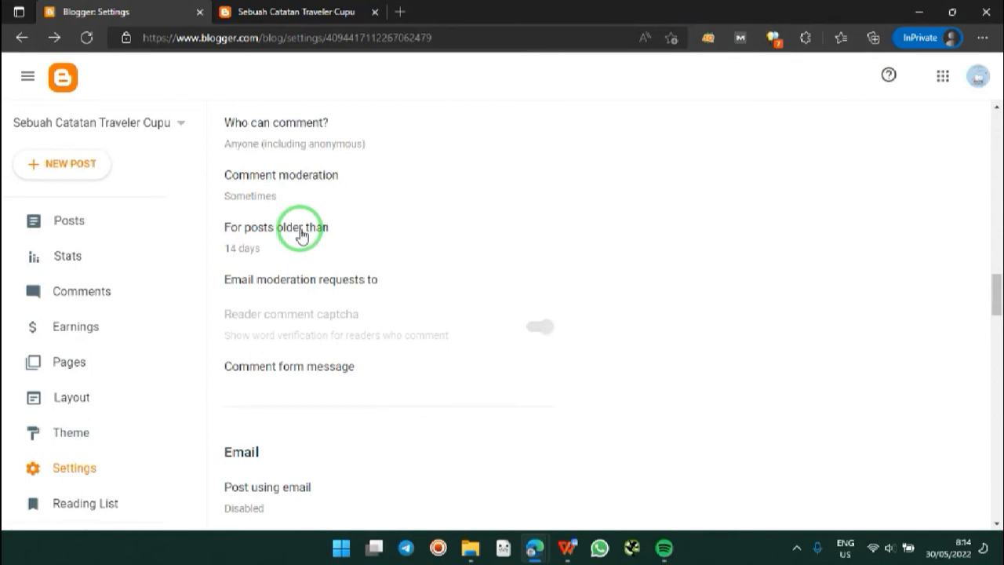
Step: Leave the 14-day posts-older-than setting unchanged and save comment moderation as Never
left_click(302, 232)
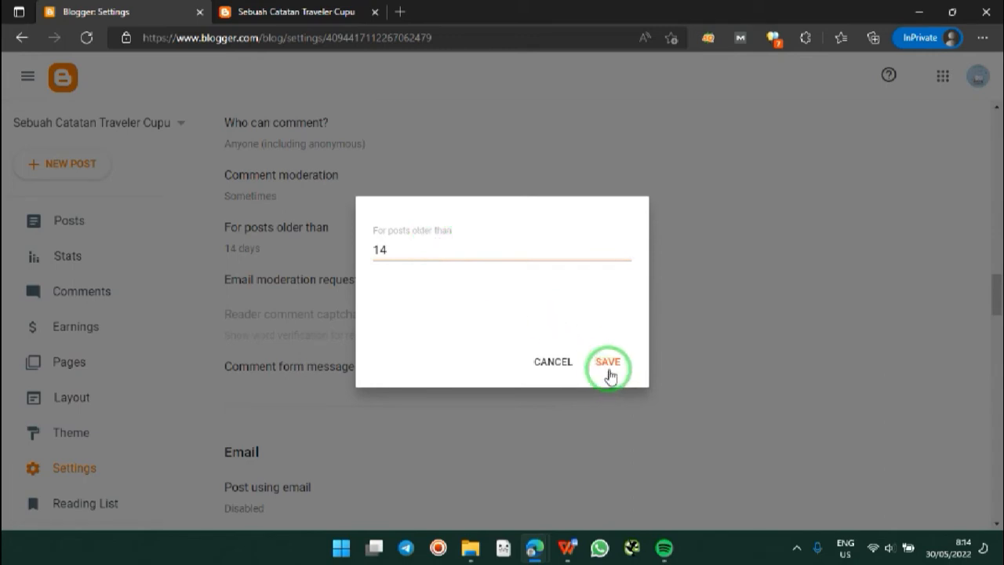
left_click(554, 368)
left_click(292, 189)
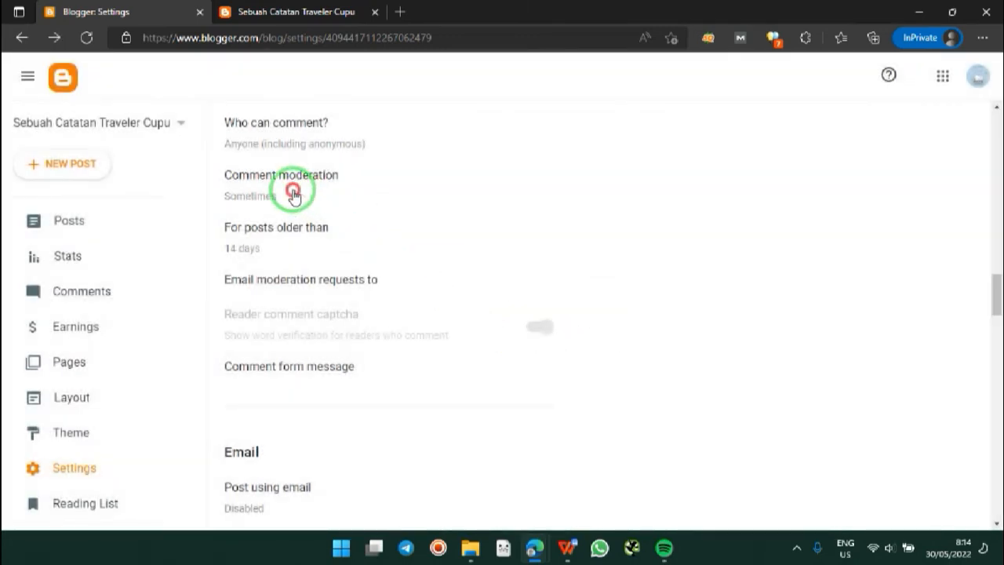
left_click(381, 311)
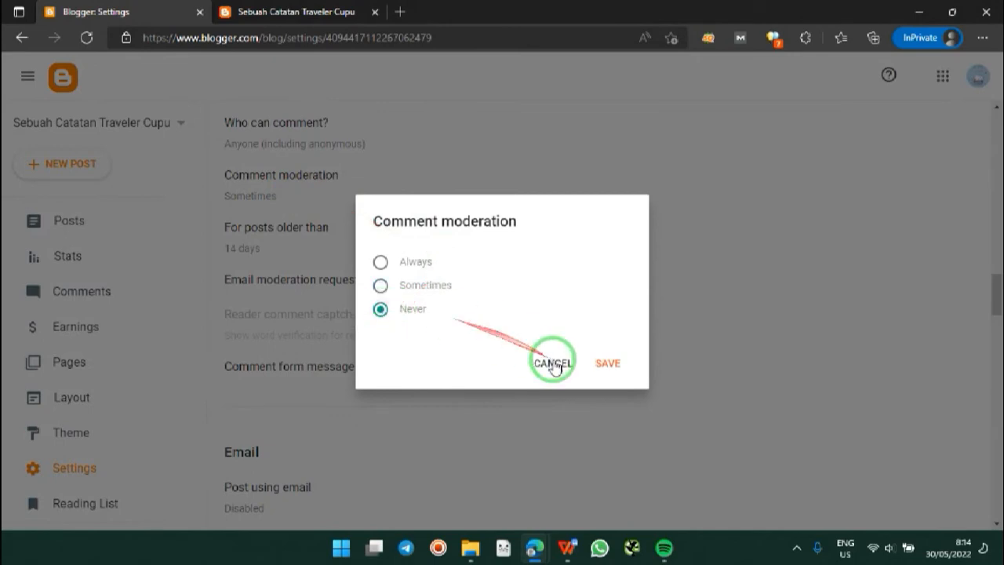
left_click(617, 360)
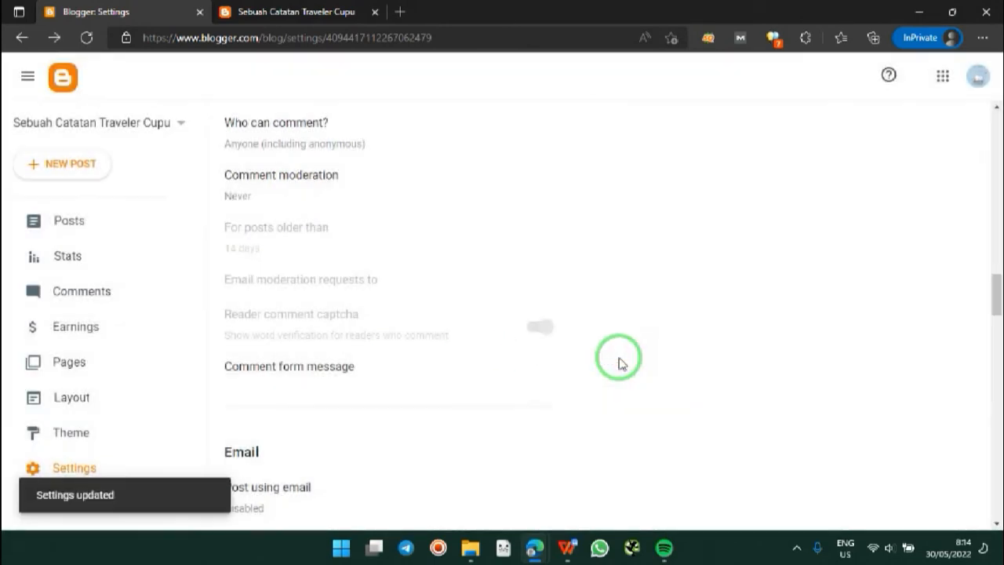
Step: Save the comment form message 'Makasih udah mampir. Mohon untuk tidak meninggalkan link hidup…' warning links get deleted
left_click(349, 375)
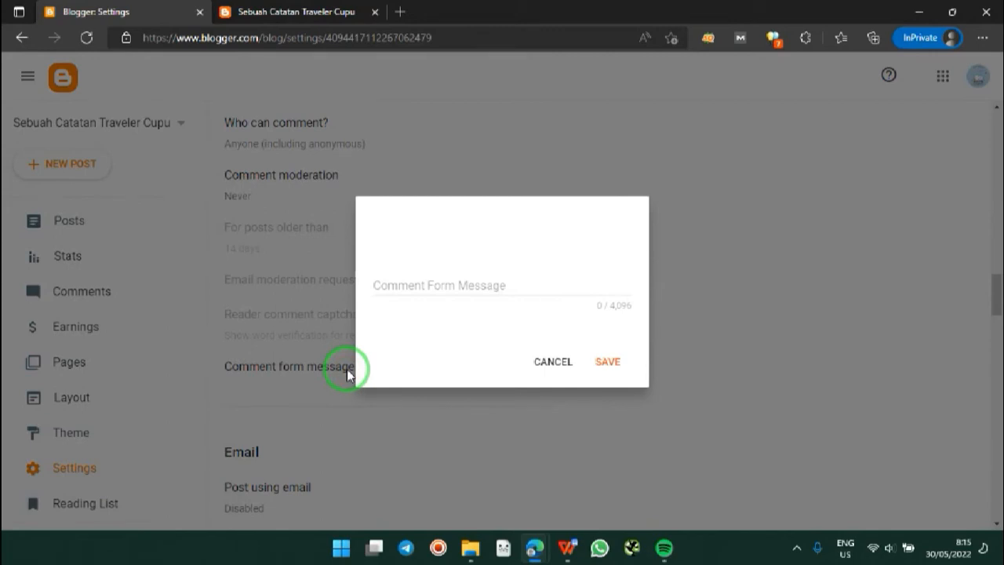
left_click(425, 291)
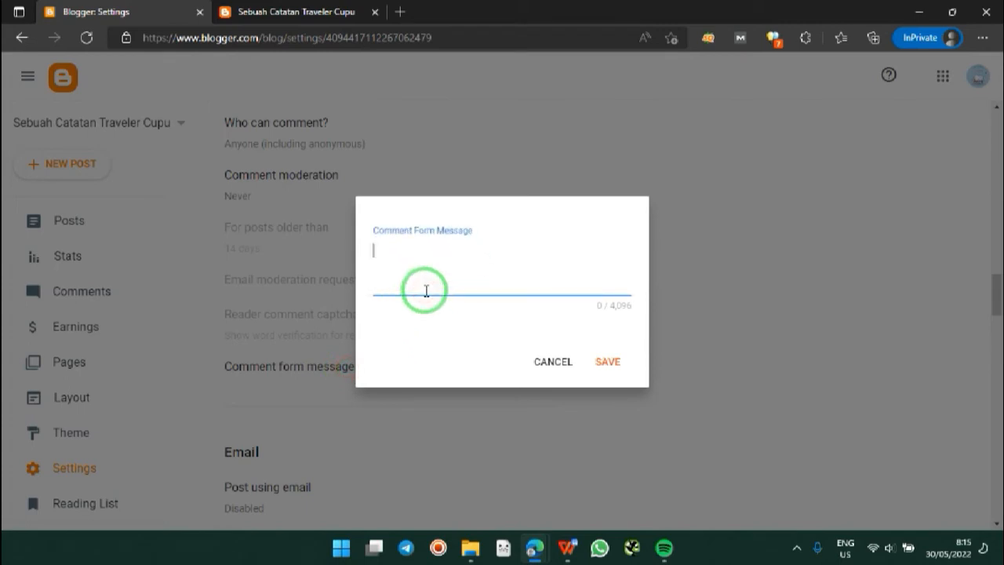
type("Thanks")
key("BackSpace")
key("BackSpace")
key("BackSpace")
key("BackSpace")
key("BackSpace")
key("BackSpace")
type("T")
key("BackSpace")
type("Makasih udah ")
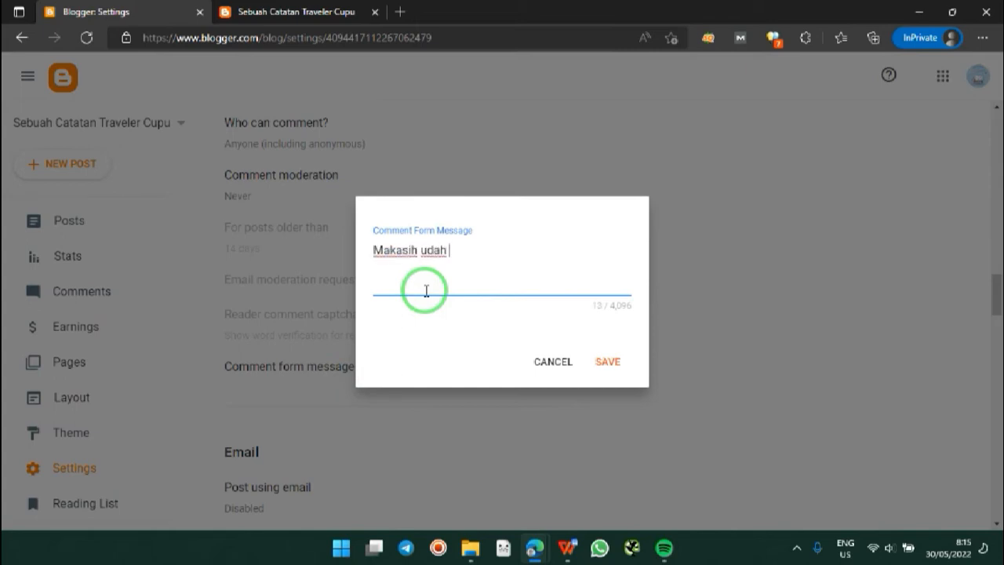
type("mamppir.")
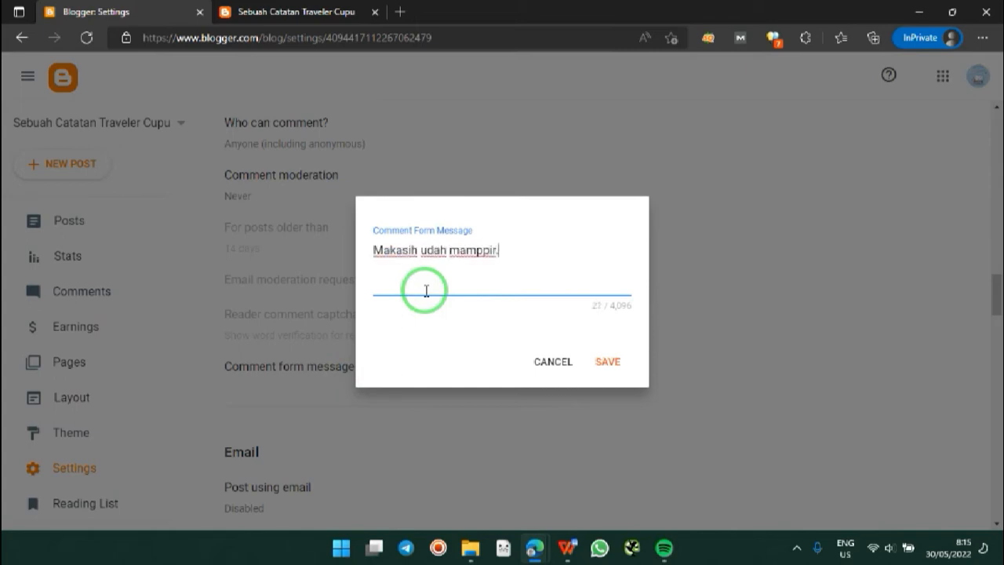
key("BackSpace")
key("BackSpace")
type(". Mohon untuk tidak")
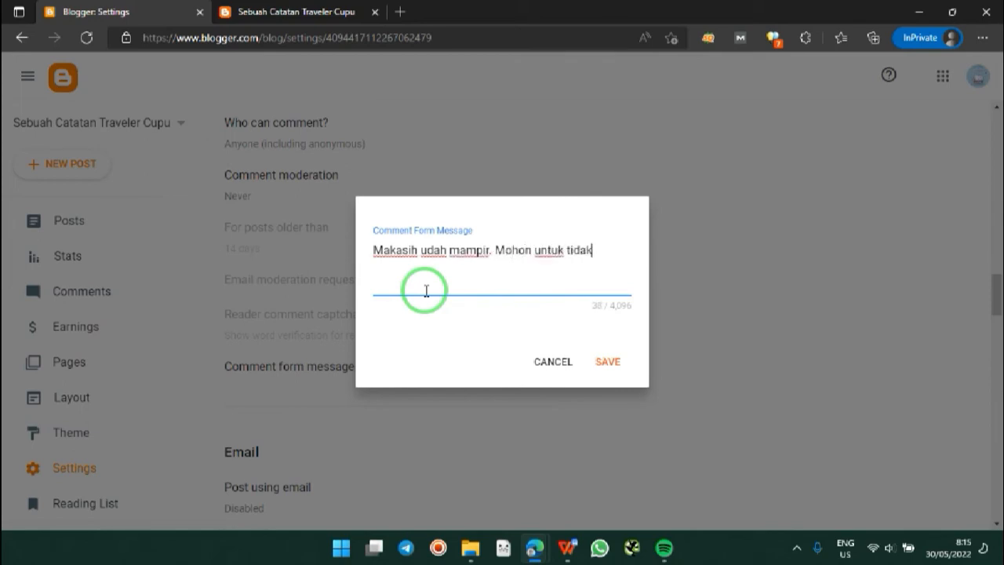
type(" meninggalkan link h")
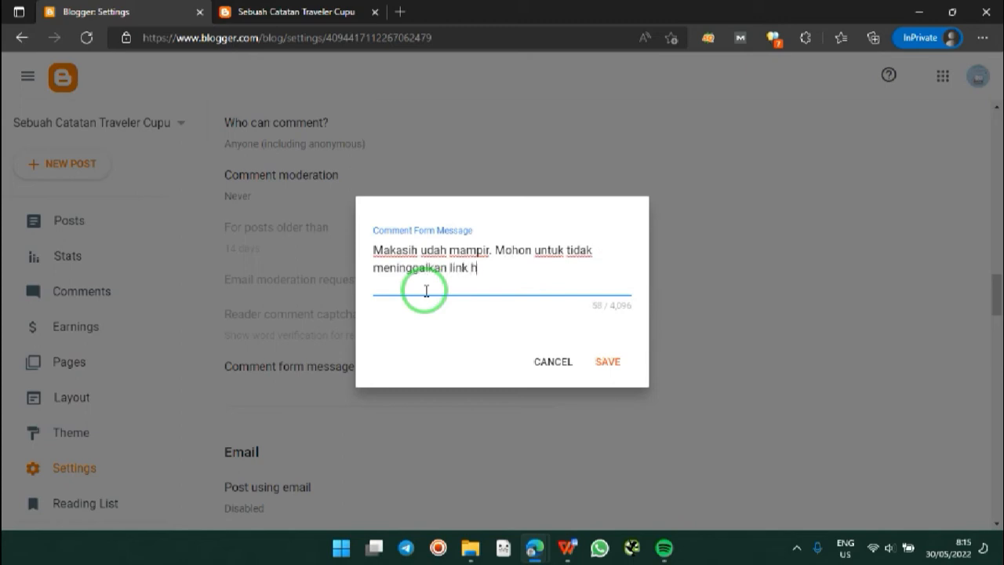
type("idup di kolom")
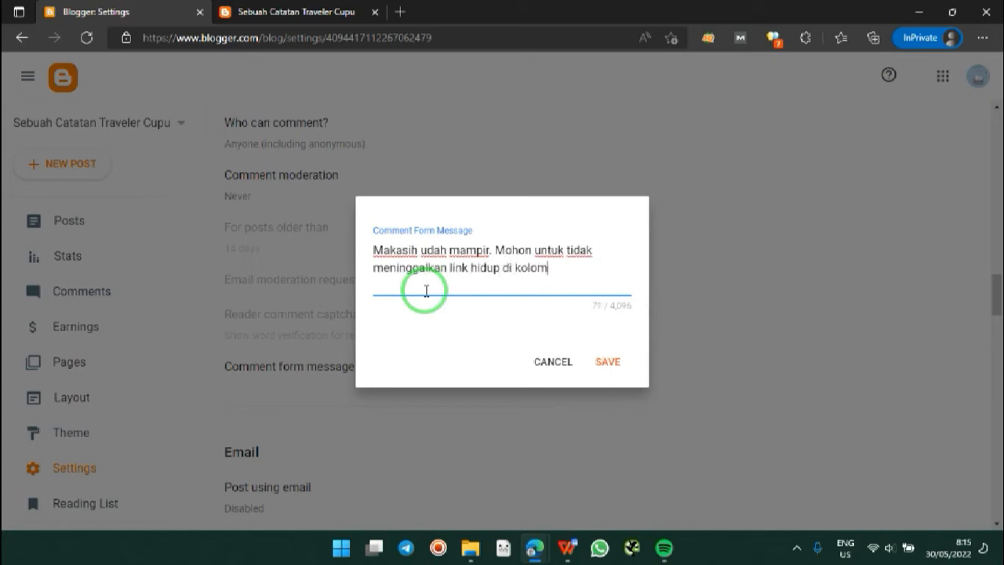
type(" komentar. Ji")
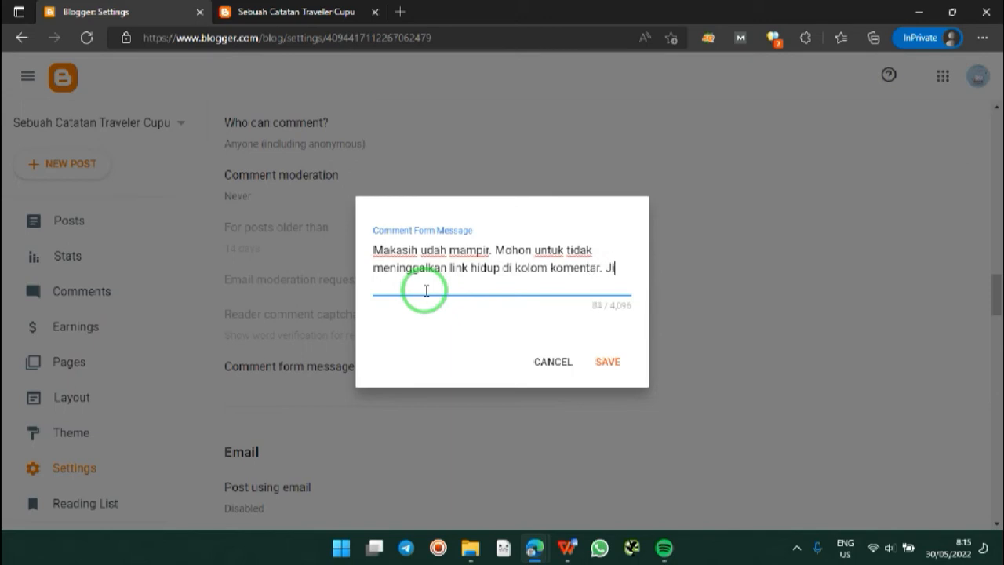
type("ka ada li")
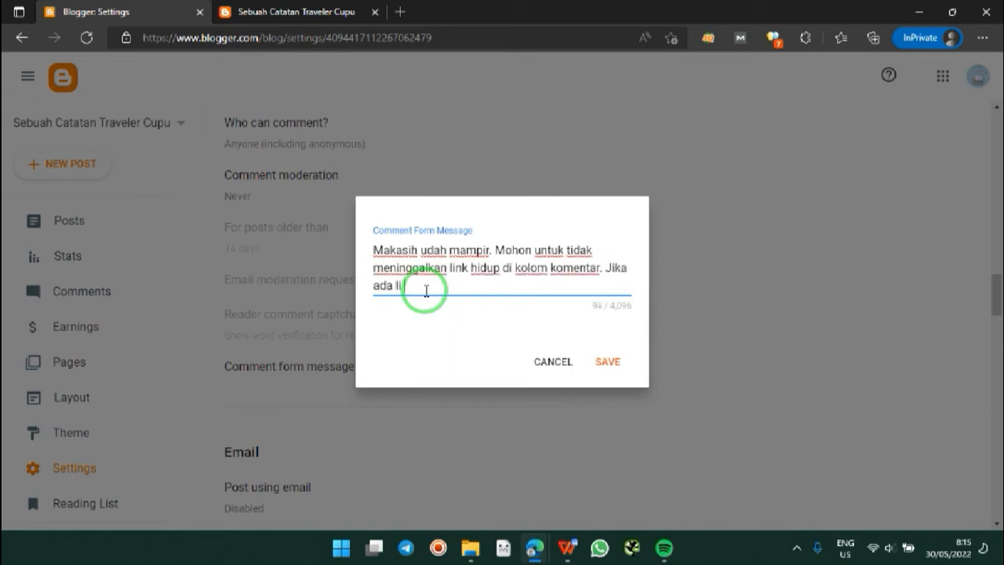
type("nk")
key("BackSpace")
key("BackSpace")
type("nk hidup, mohon maaf")
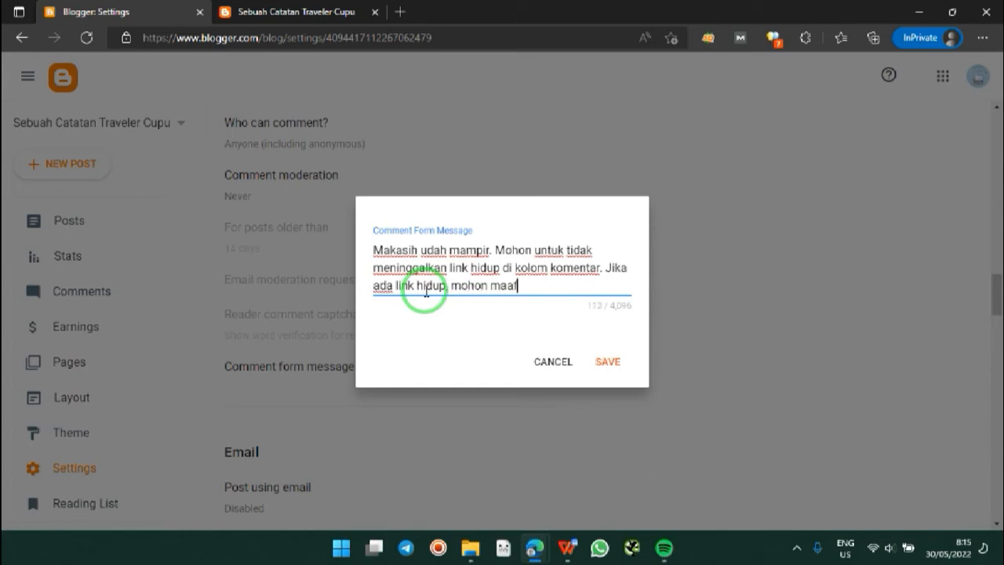
type(" komentar akan dihapus.")
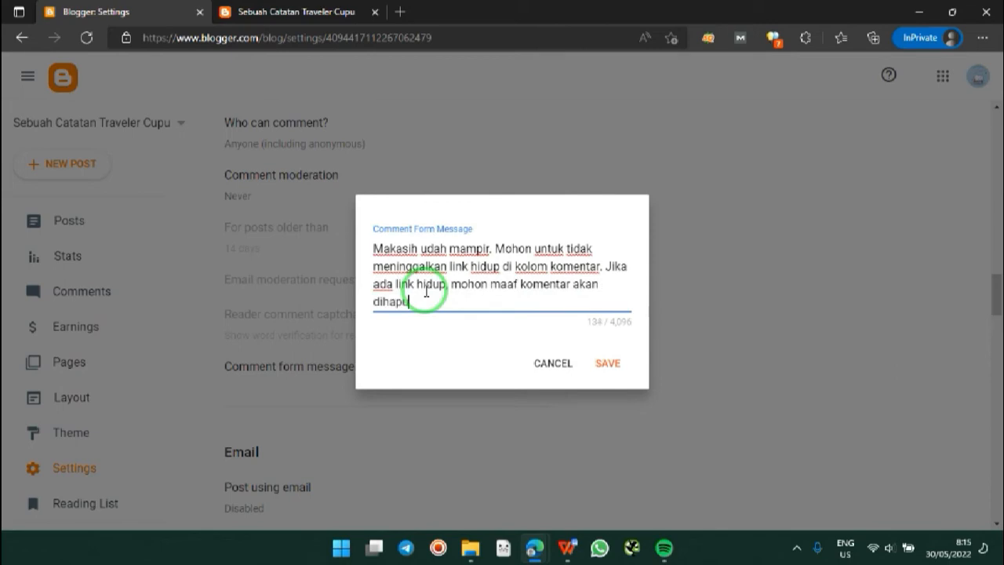
left_click(614, 364)
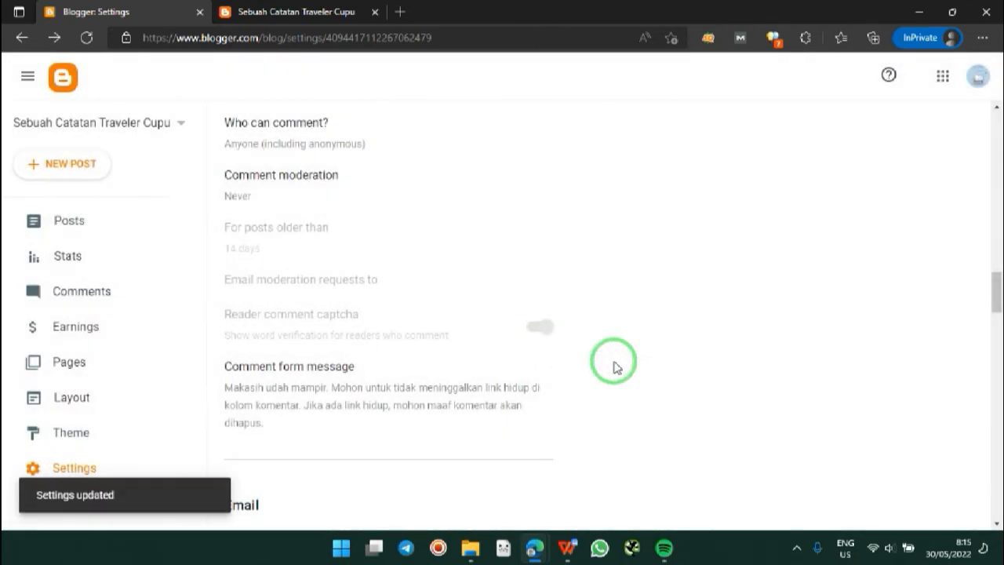
Step: Change the blog time zone from Los Angeles to (GMT+07:00) Western Indonesia Time – Jakarta
left_click_drag(990, 291, 996, 323)
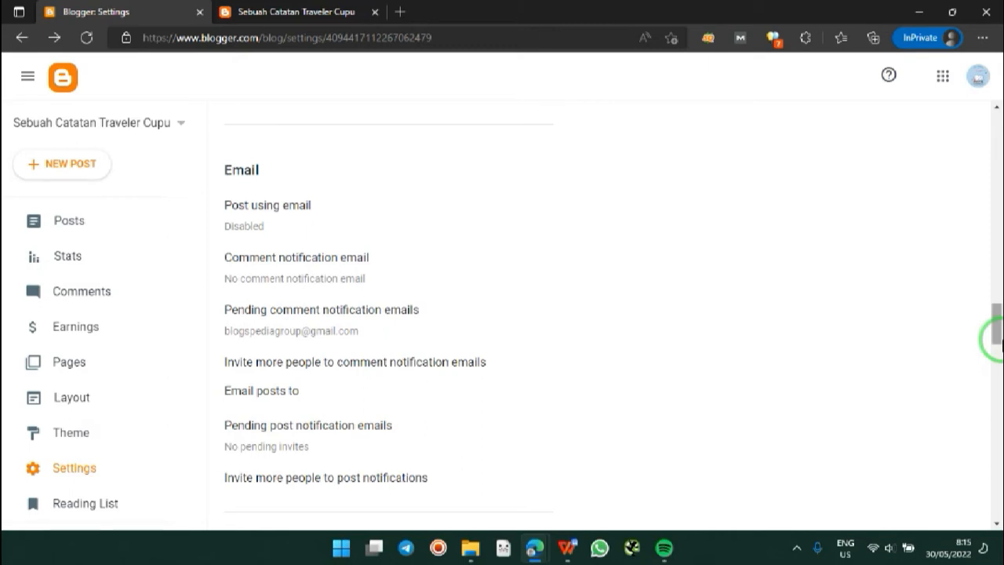
left_click(998, 339)
left_click_drag(995, 339, 998, 380)
left_click(306, 173)
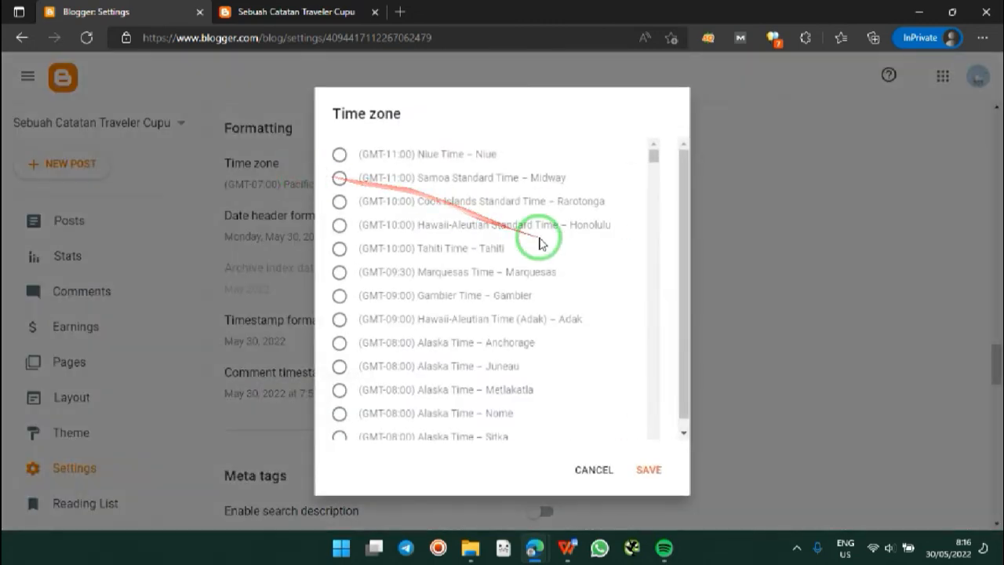
left_click_drag(652, 155, 644, 381)
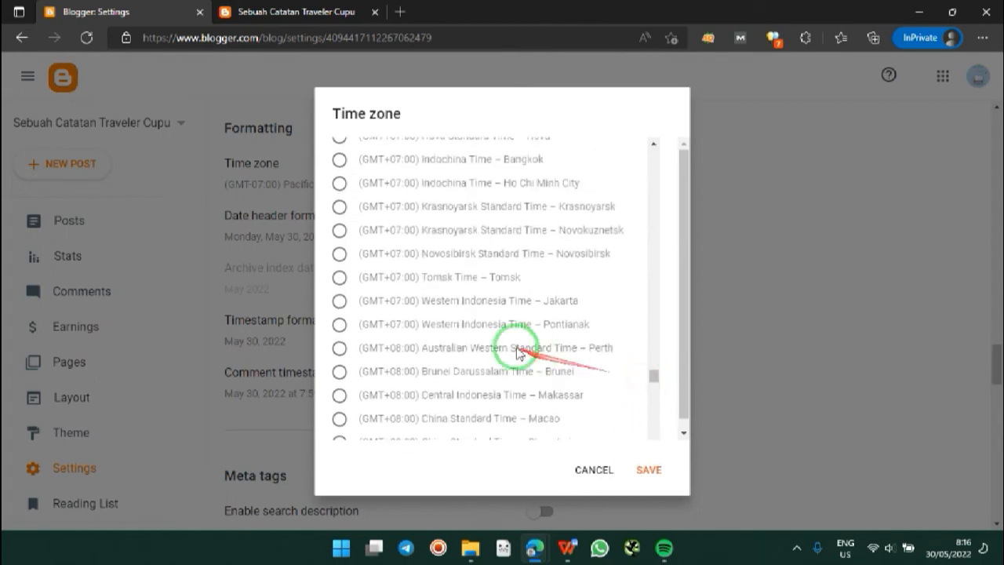
left_click(339, 302)
left_click(647, 468)
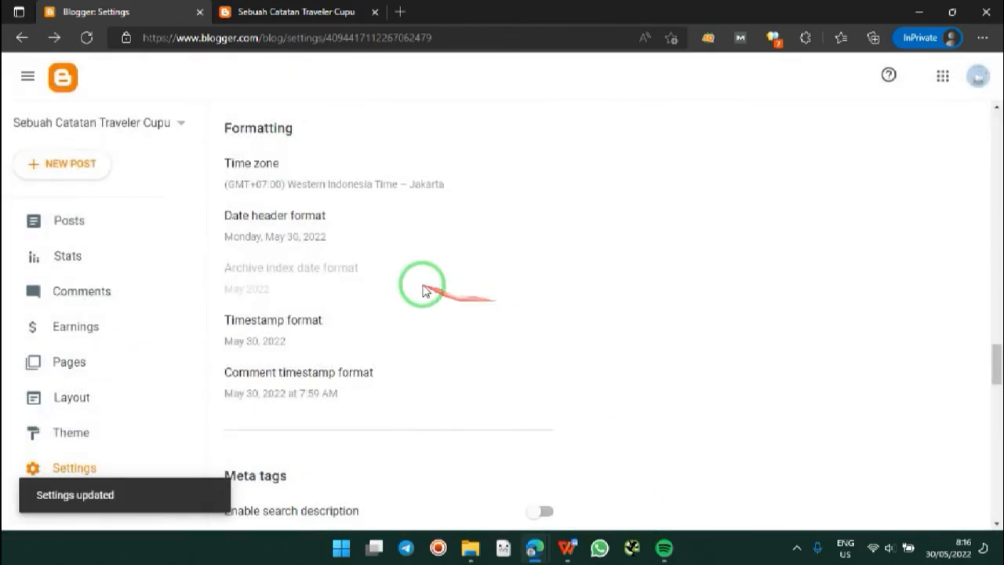
left_click(325, 231)
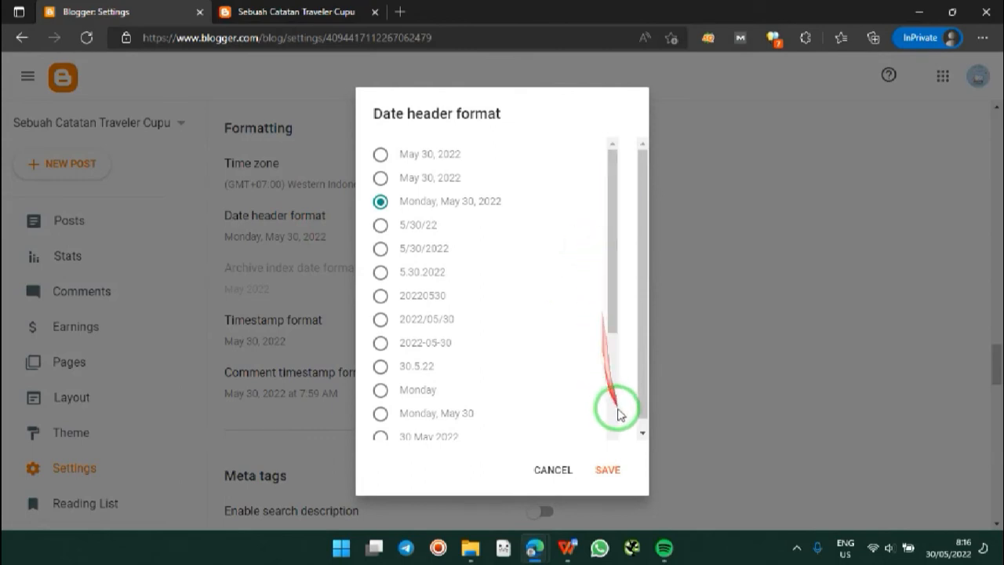
left_click(609, 469)
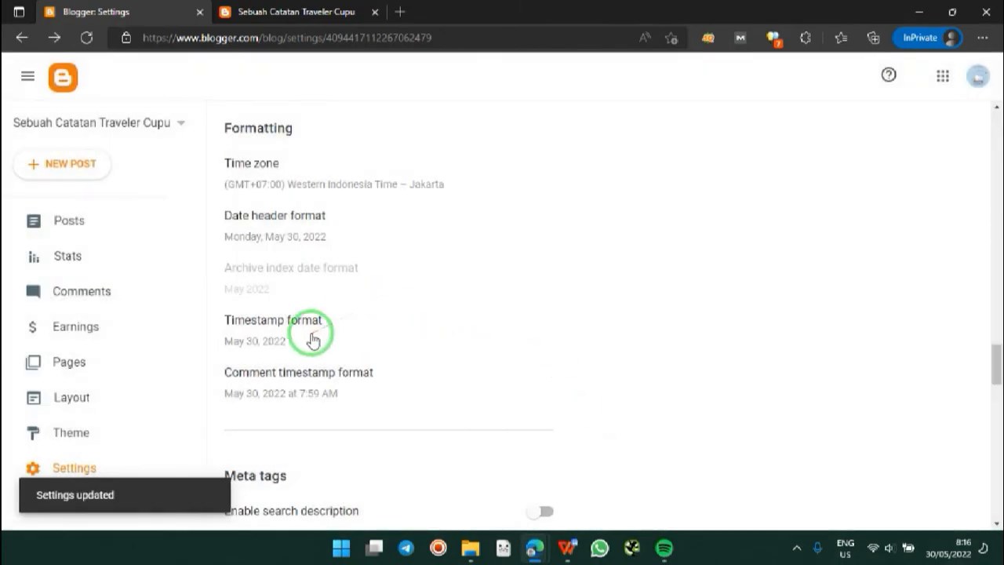
left_click(313, 339)
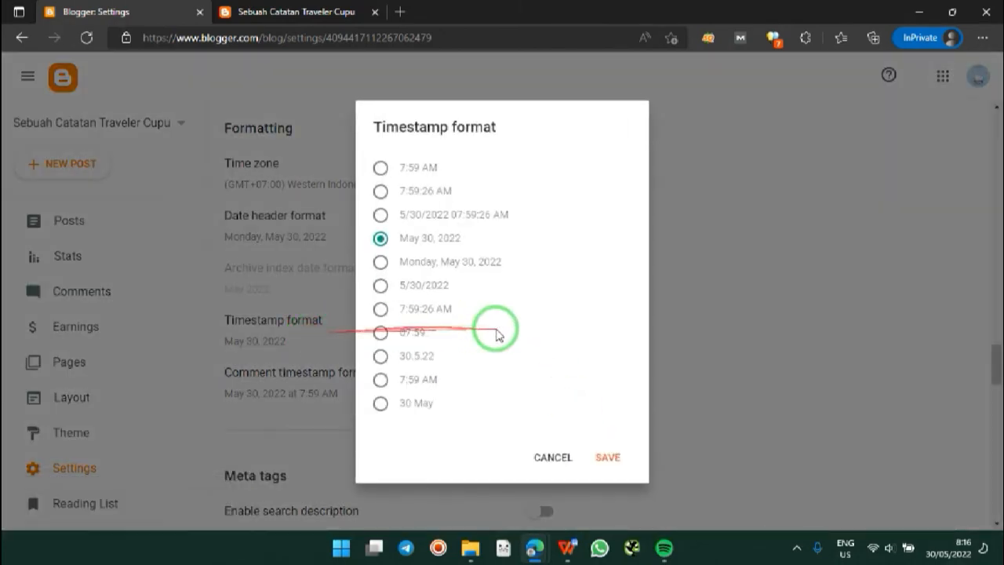
left_click(609, 459)
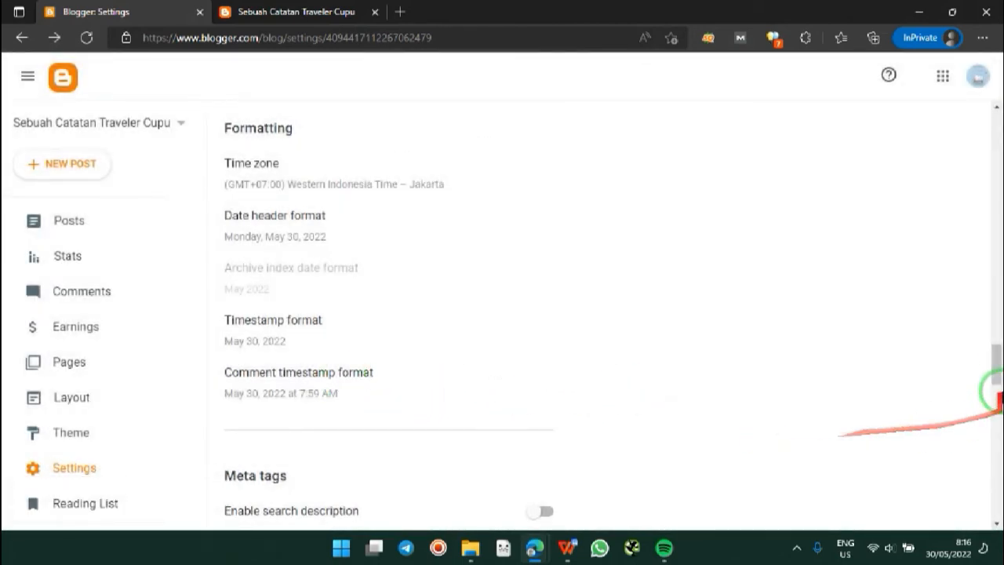
mouse_move(998, 364)
left_mouse_down()
mouse_move(995, 383)
mouse_move(995, 369)
left_mouse_up()
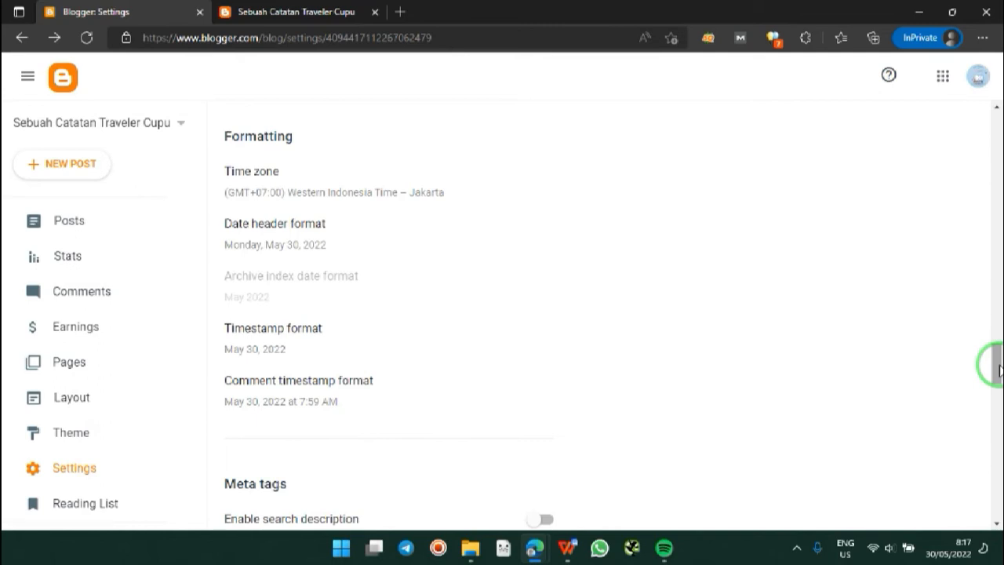
Step: Enable the blog's search description and open its editor
left_click_drag(999, 369, 998, 396)
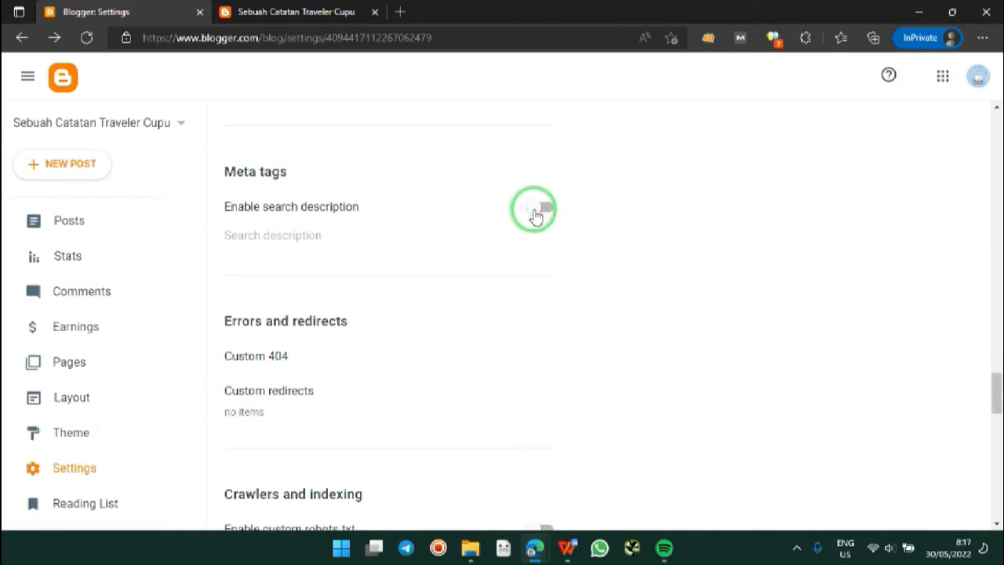
left_click(535, 215)
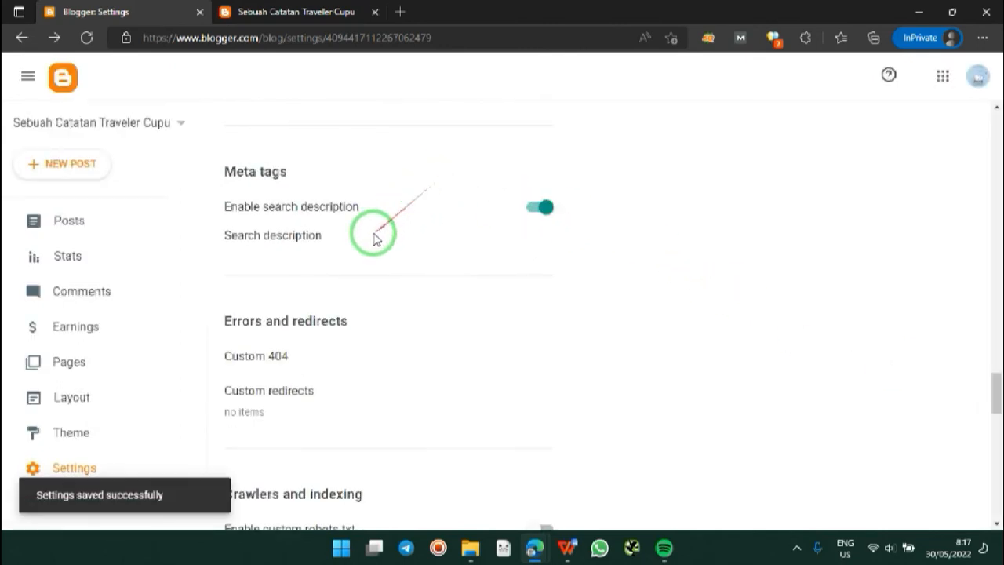
left_click(305, 245)
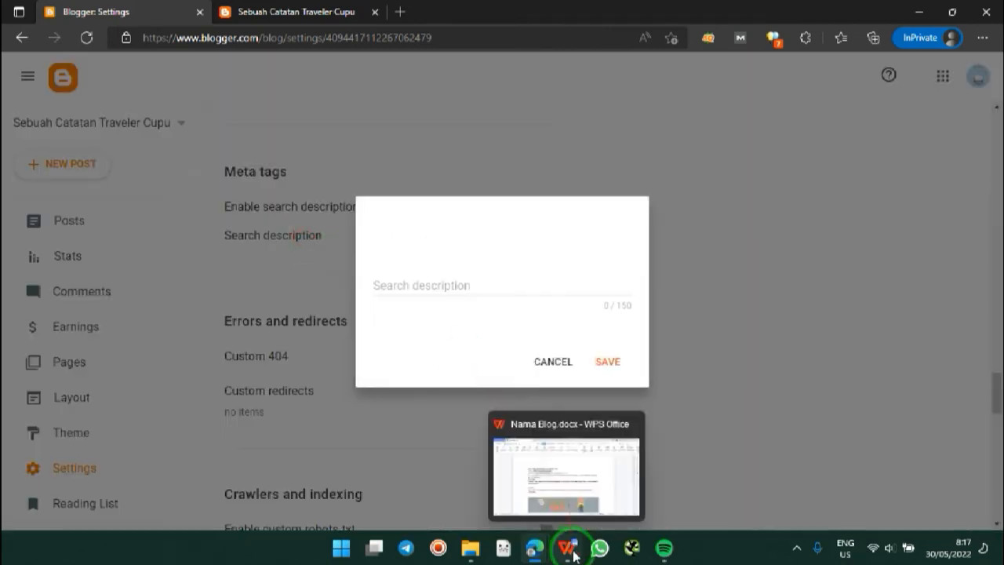
Step: Select the Meta deskripsi text in the WPS Writer document, then return to the browser
left_click(570, 549)
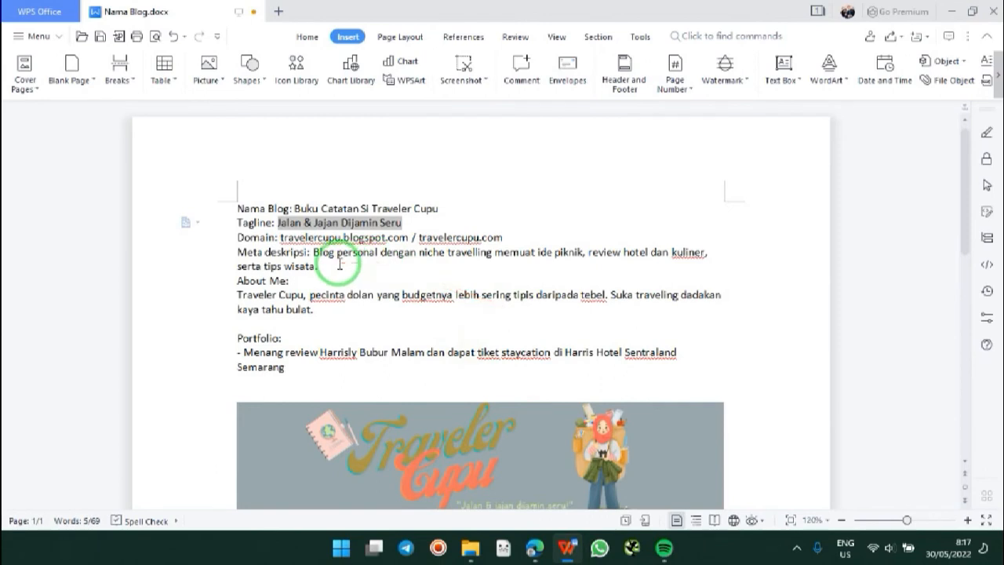
left_click_drag(318, 266, 323, 258)
key("ctrl+c")
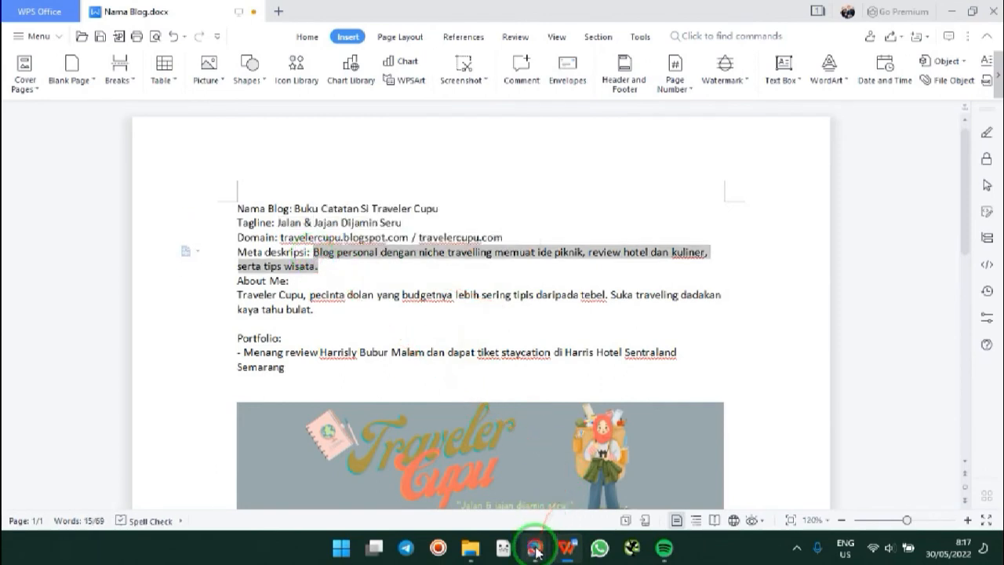
mouse_move(535, 548)
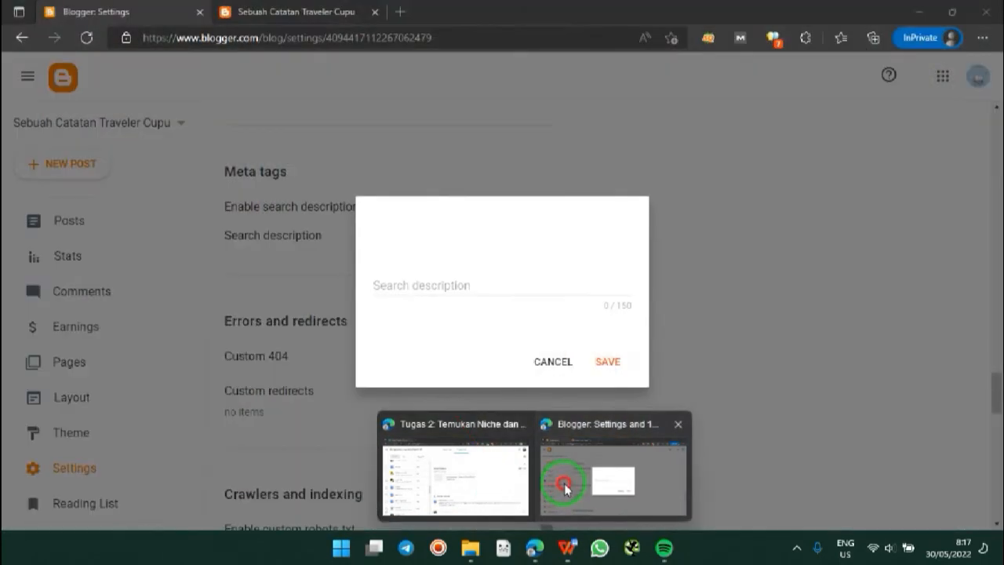
left_click(572, 471)
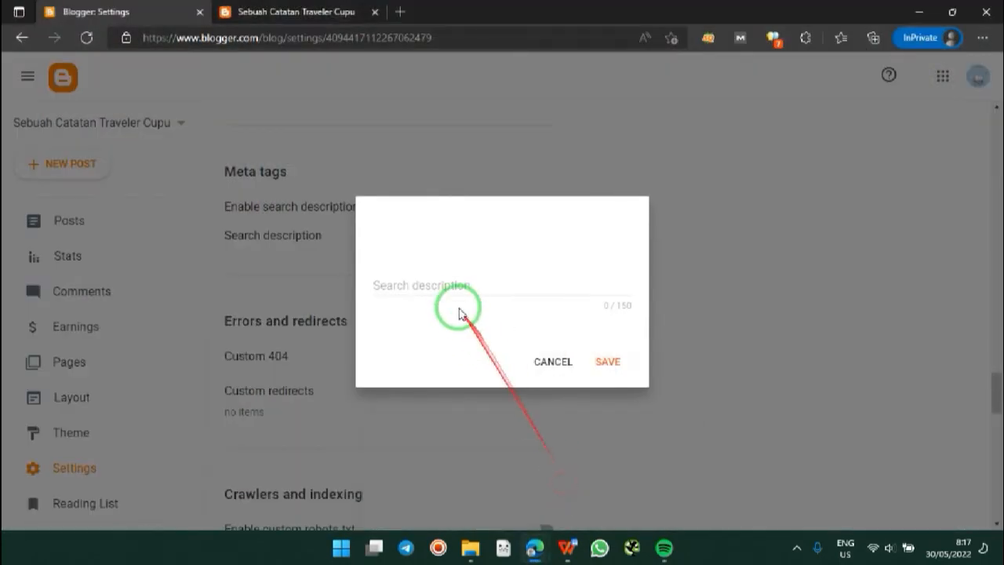
Step: Paste 'Blog personal dengan niche travelling memuat ide piknik…' as the search description and save it
left_click(449, 287)
key("ctrl+v")
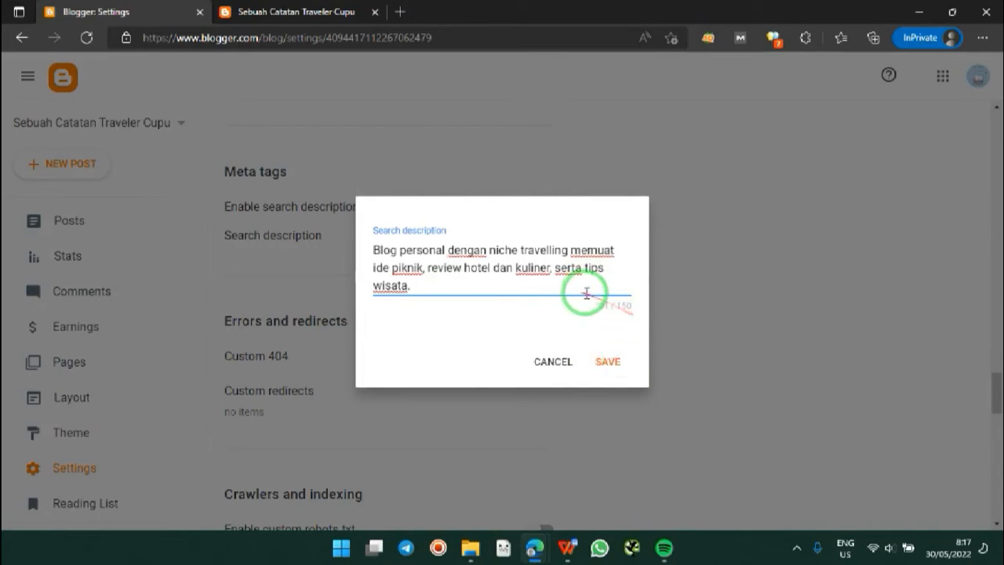
left_click(609, 367)
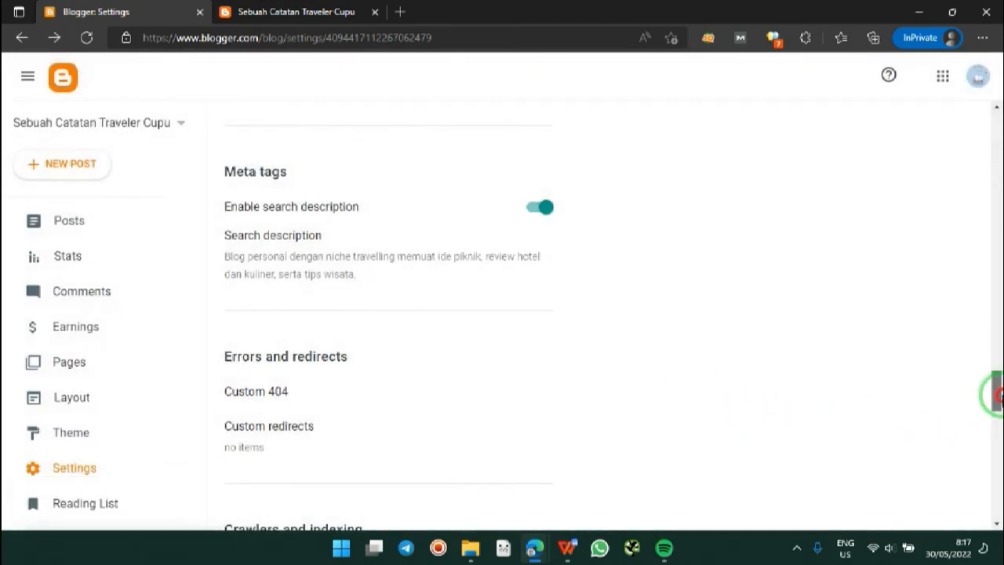
left_click_drag(994, 393, 994, 405)
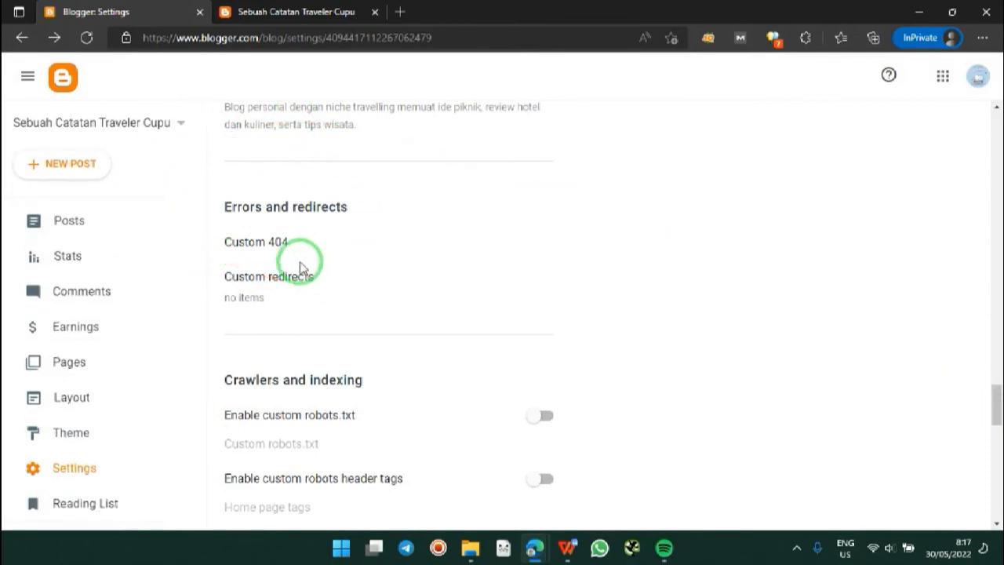
Step: Enter 'Oops, halaman yang dicari nggak ada nih. Coba cari yang lain.' as the Custom 404 text and save it
left_click(289, 246)
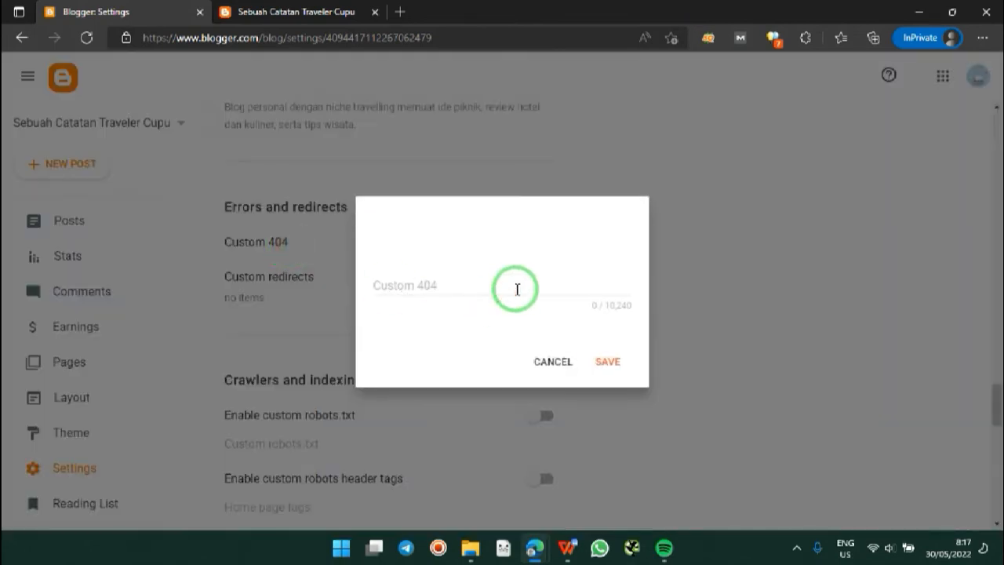
left_click(517, 290)
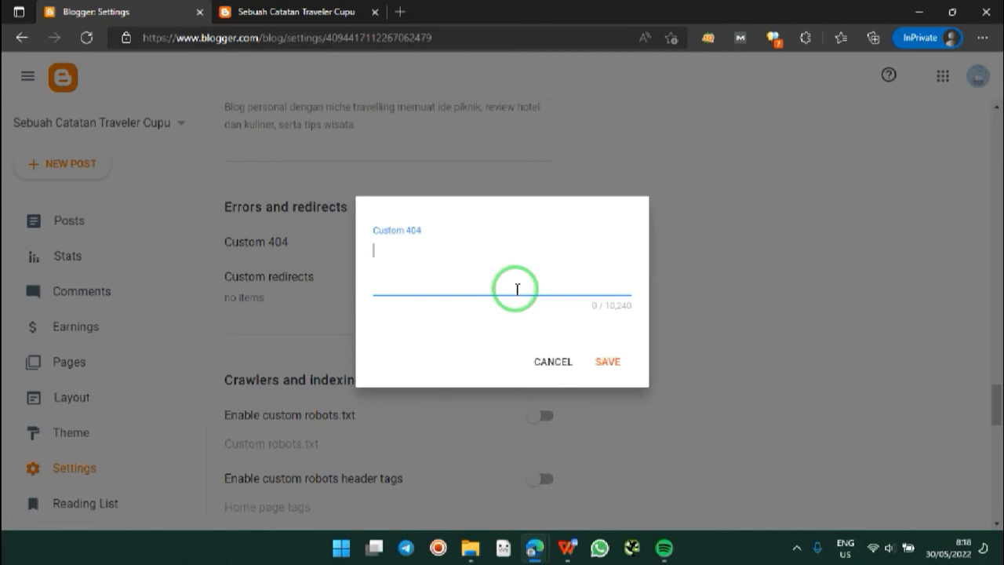
type("Oops, halaman yang dicari")
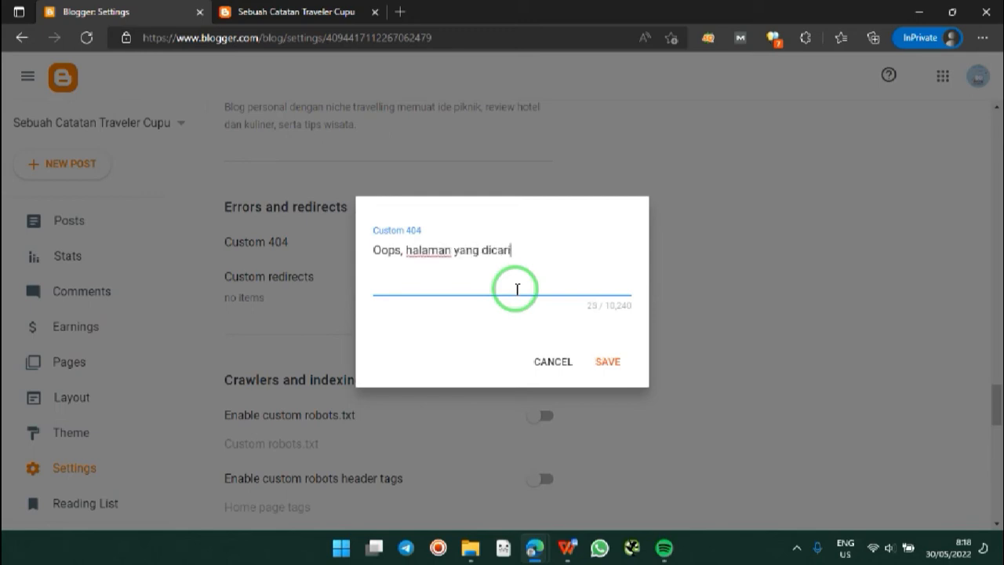
type(" nggak ada nih")
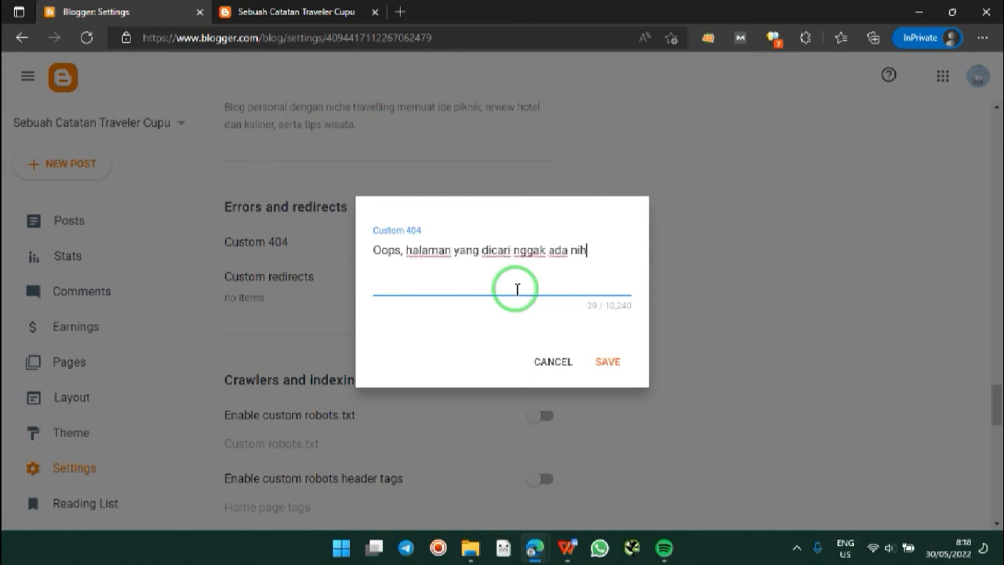
type(". Coba ca")
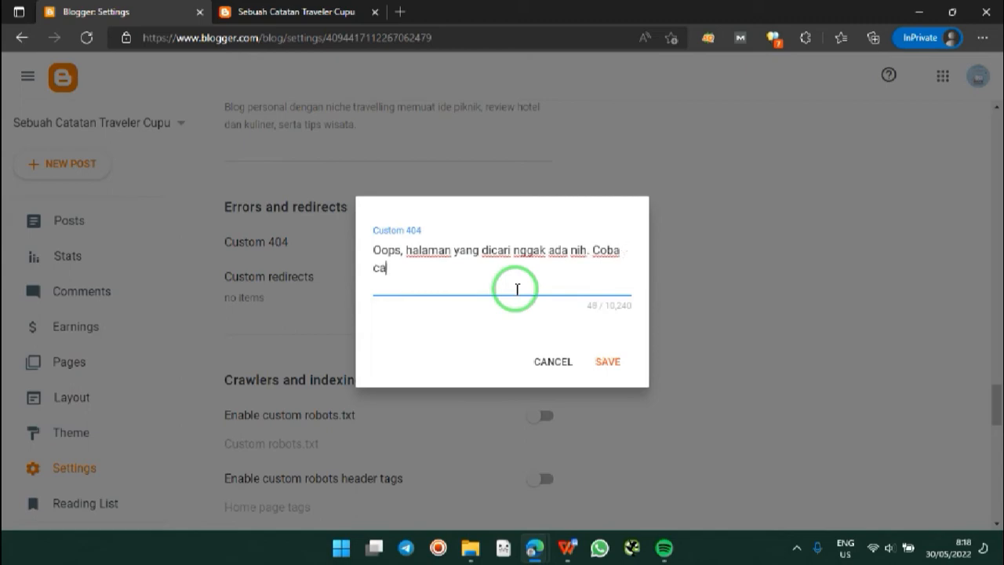
type("ri yang lain.")
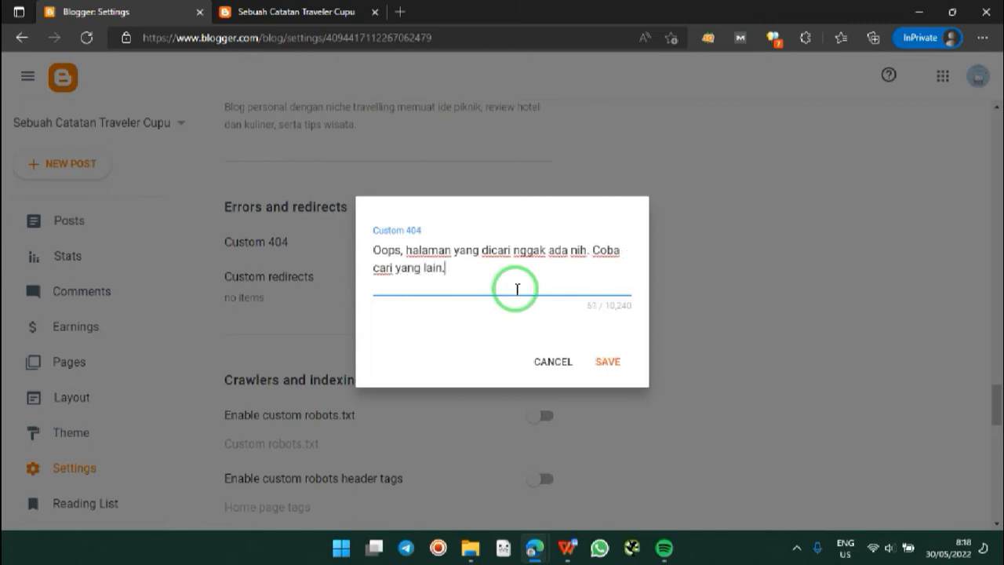
left_click(608, 363)
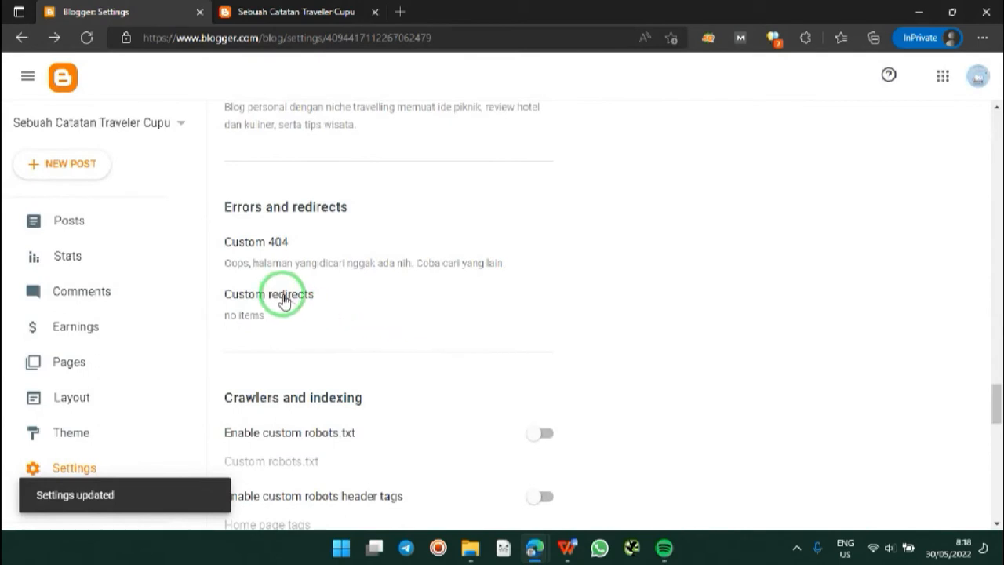
left_click(284, 301)
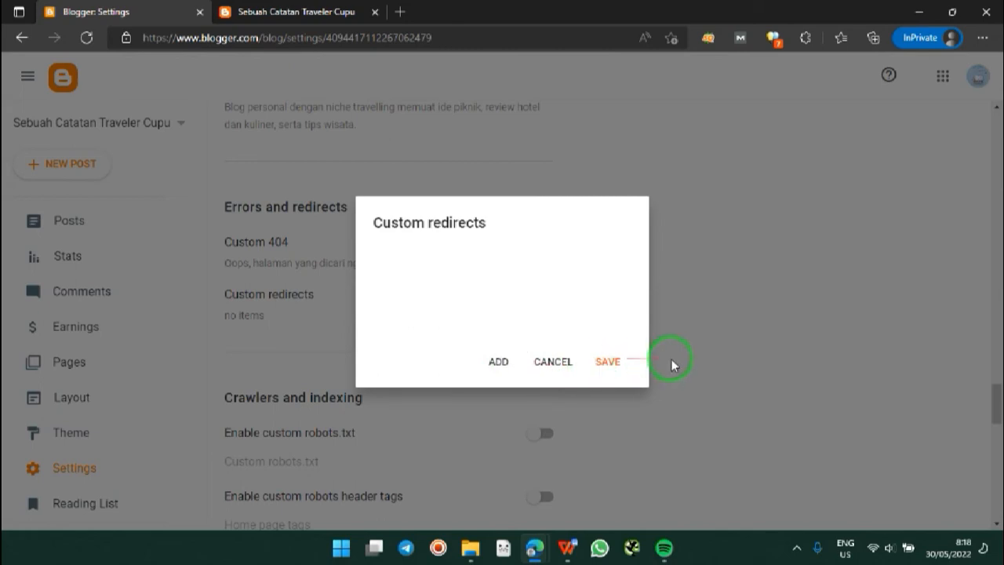
left_click(553, 362)
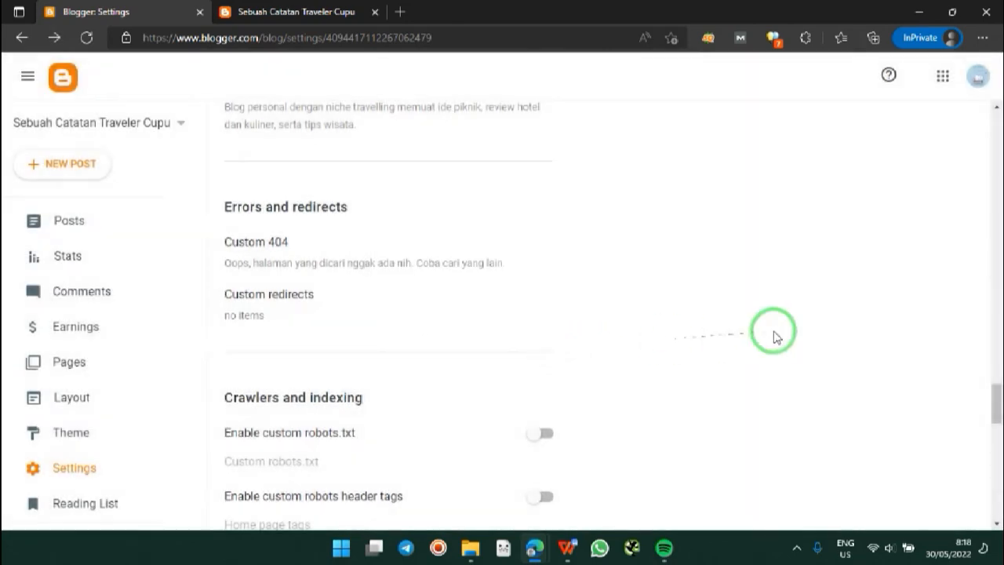
Step: Scroll down to Manage Blog and bring up the Import content options
left_click_drag(996, 398, 998, 417)
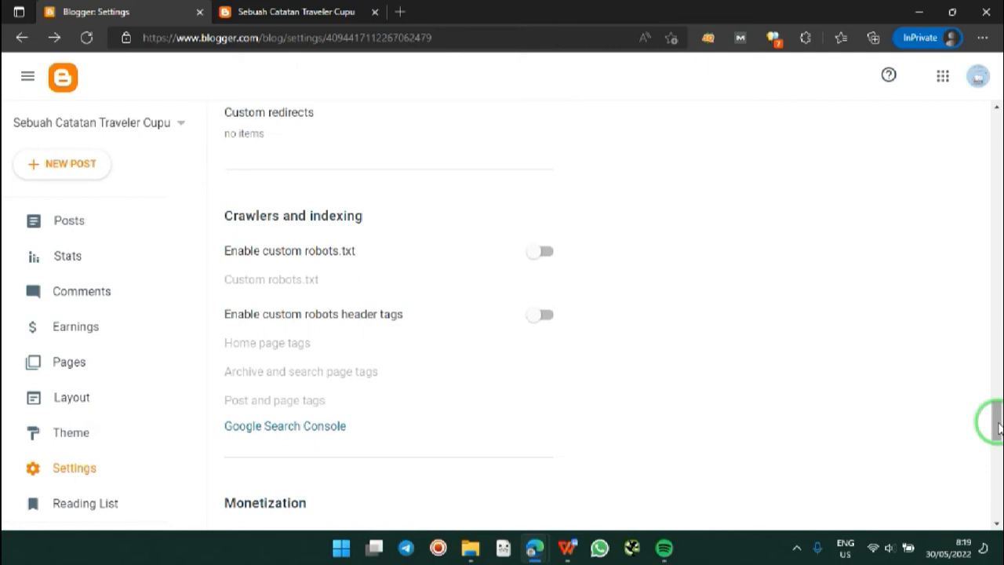
left_click_drag(999, 428, 999, 457)
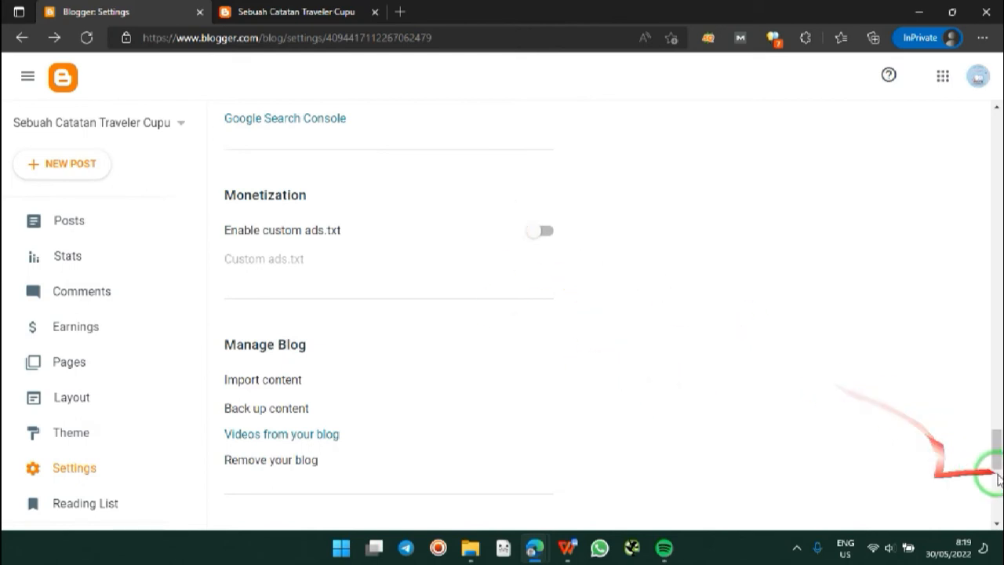
left_click_drag(996, 463, 997, 478)
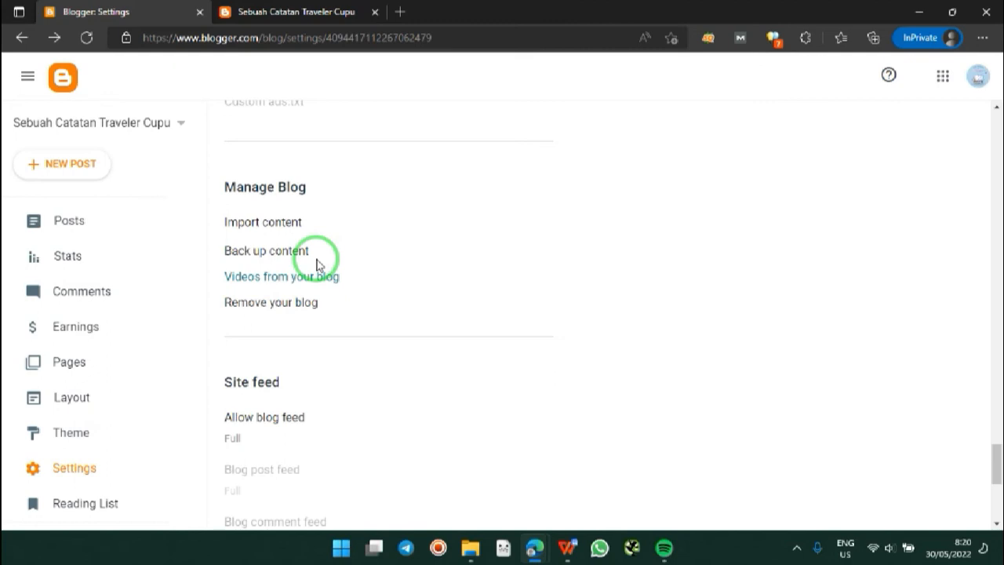
left_click(291, 227)
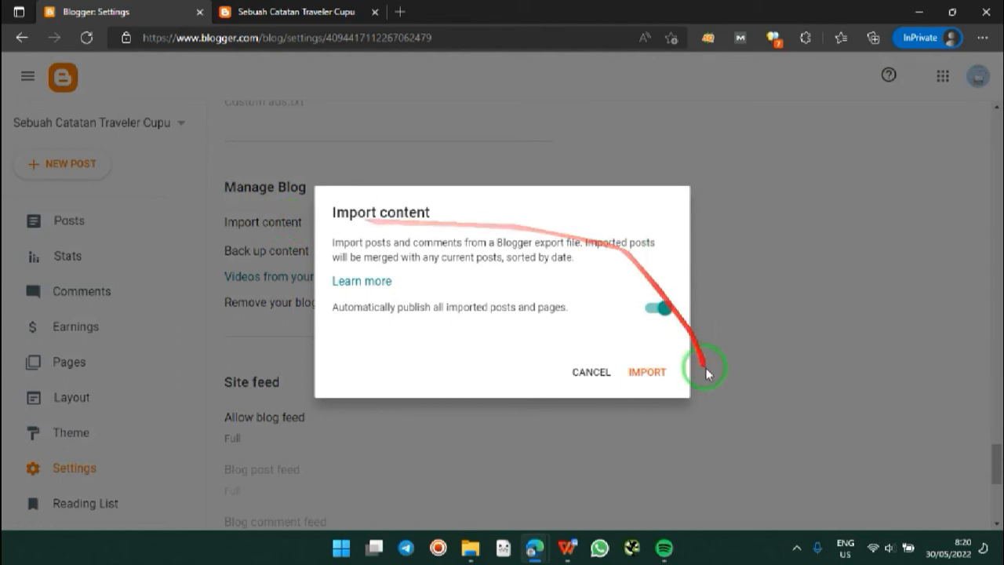
Step: Start an import, cancel the file picker, and dismiss the Import content dialog without importing
left_click(661, 372)
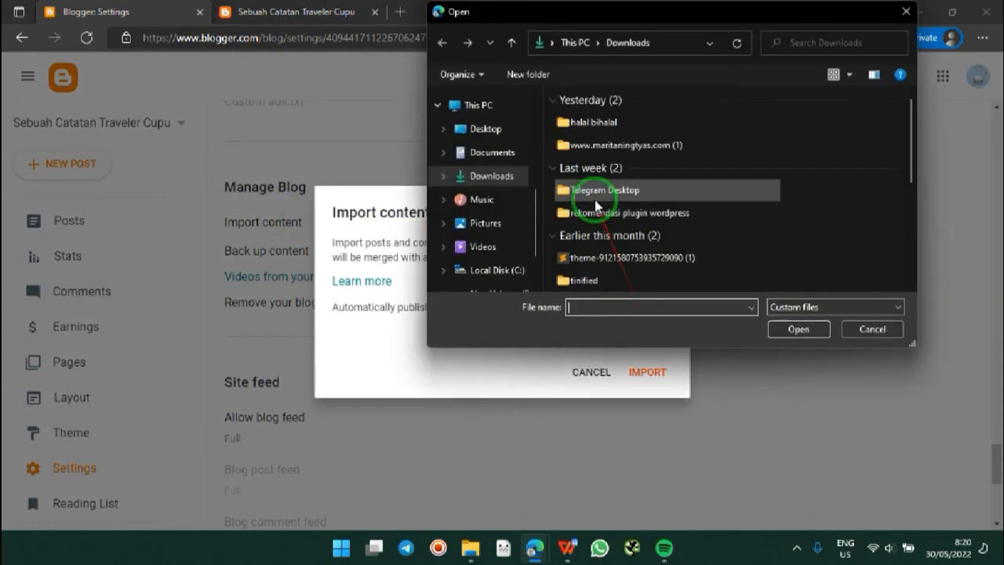
left_click(854, 328)
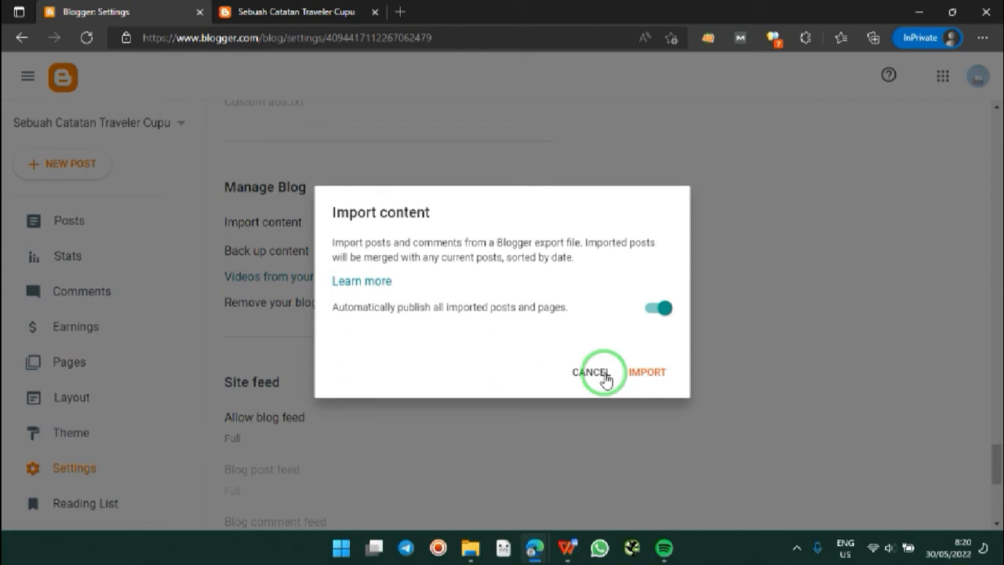
left_click(605, 378)
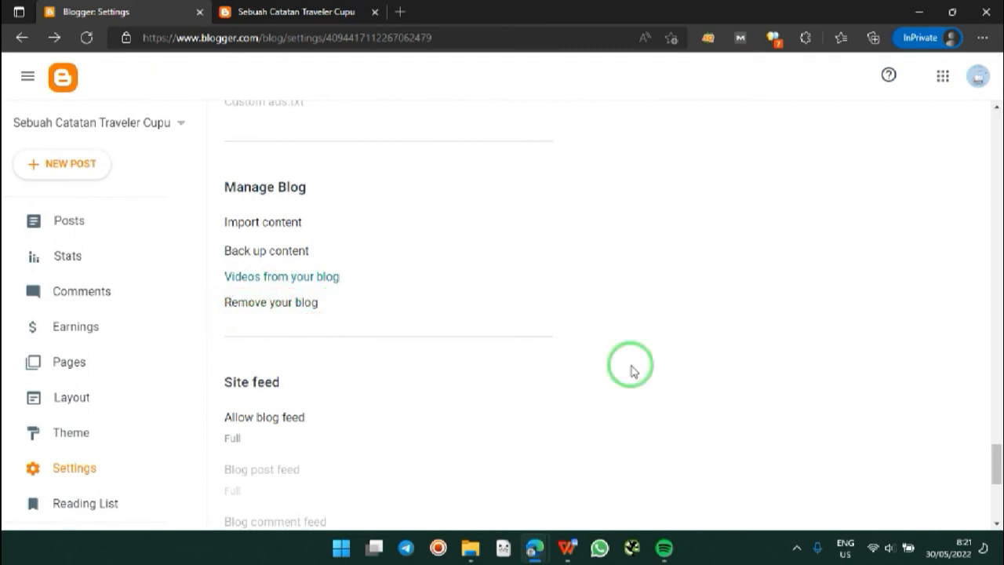
Step: Scroll the Settings page down past Site feed to the General section
left_click_drag(997, 477, 998, 491)
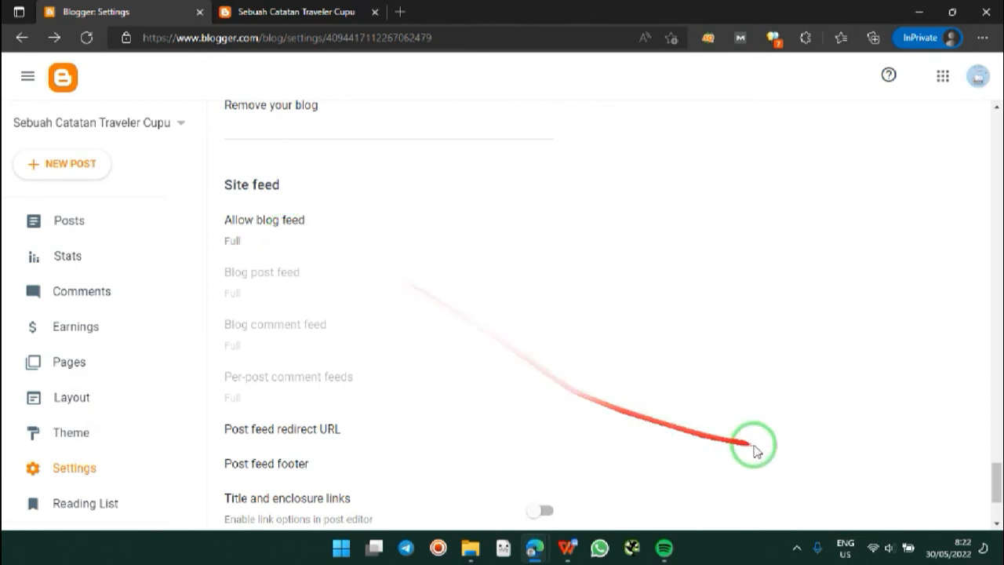
left_click_drag(996, 487, 999, 507)
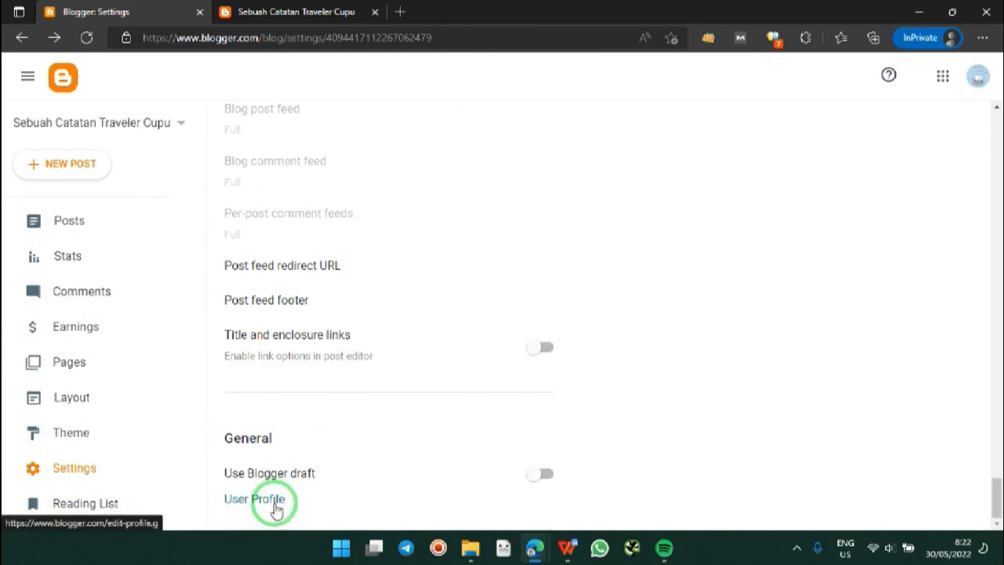
Step: Turn Use Blogger draft on, bring up the User Profile editor, then view the blog homepage
left_click(539, 474)
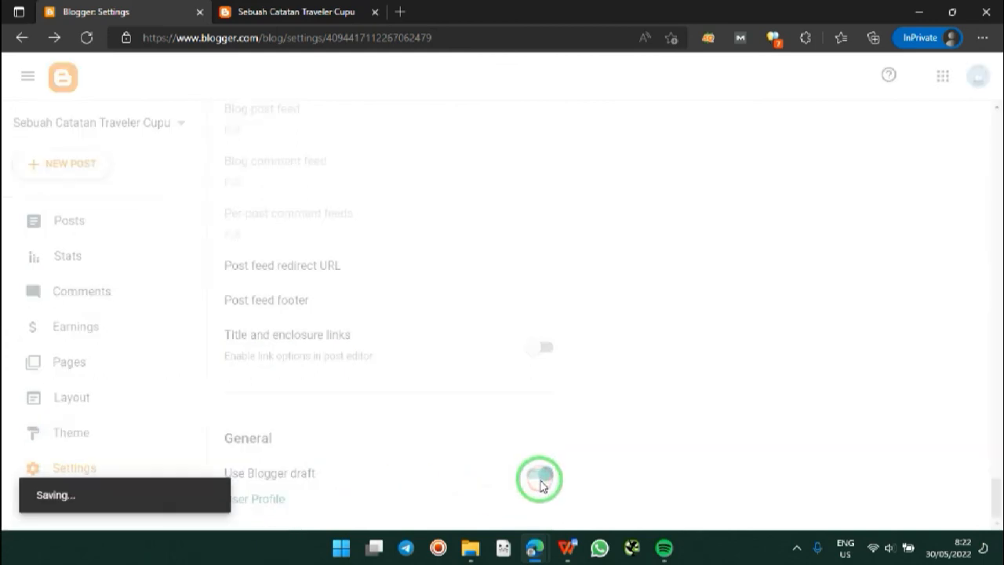
left_click(274, 506)
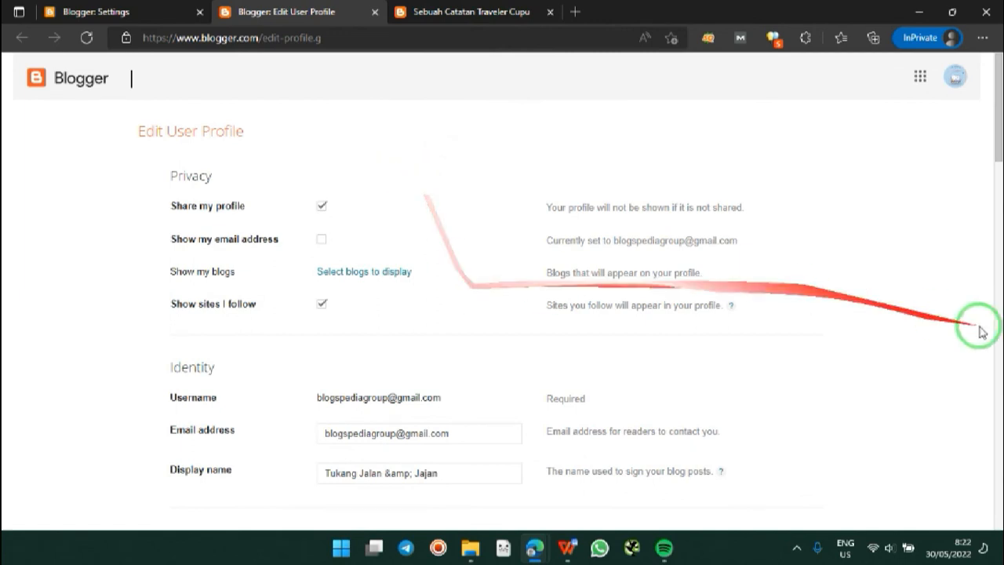
left_click_drag(1000, 118, 1000, 135)
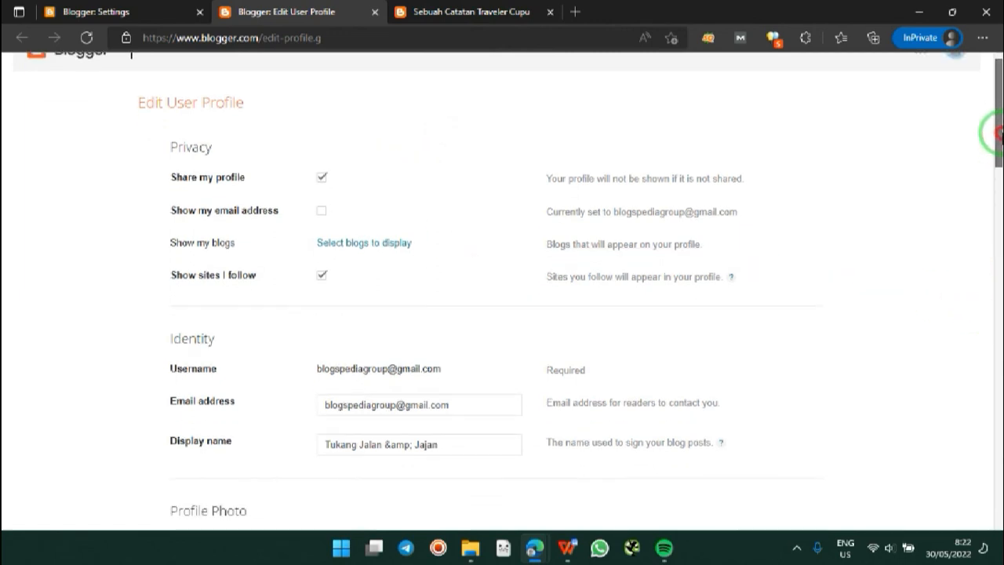
left_click(440, 11)
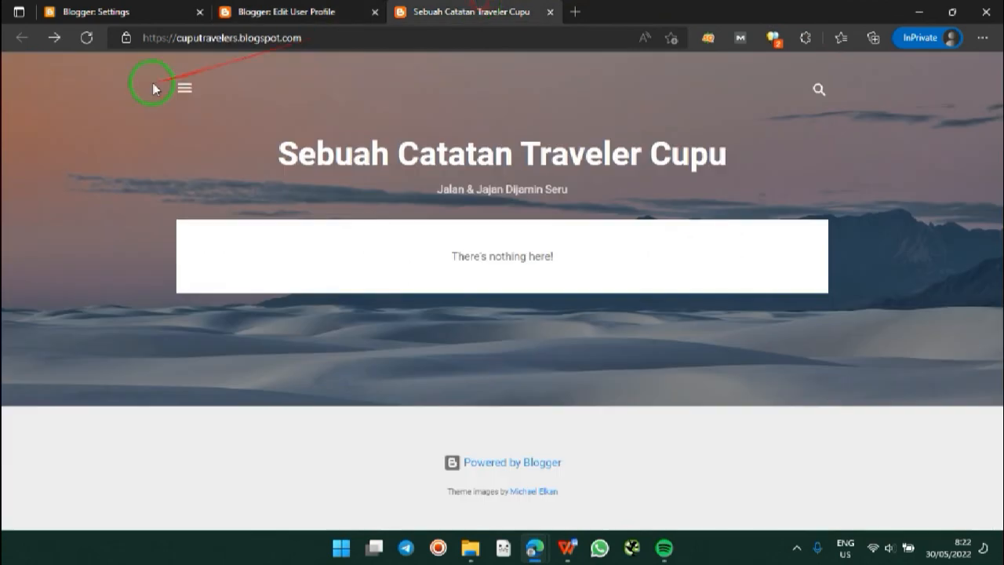
Step: Visit the author's public profile from the blog's side menu, then return to Edit User Profile
left_click(180, 86)
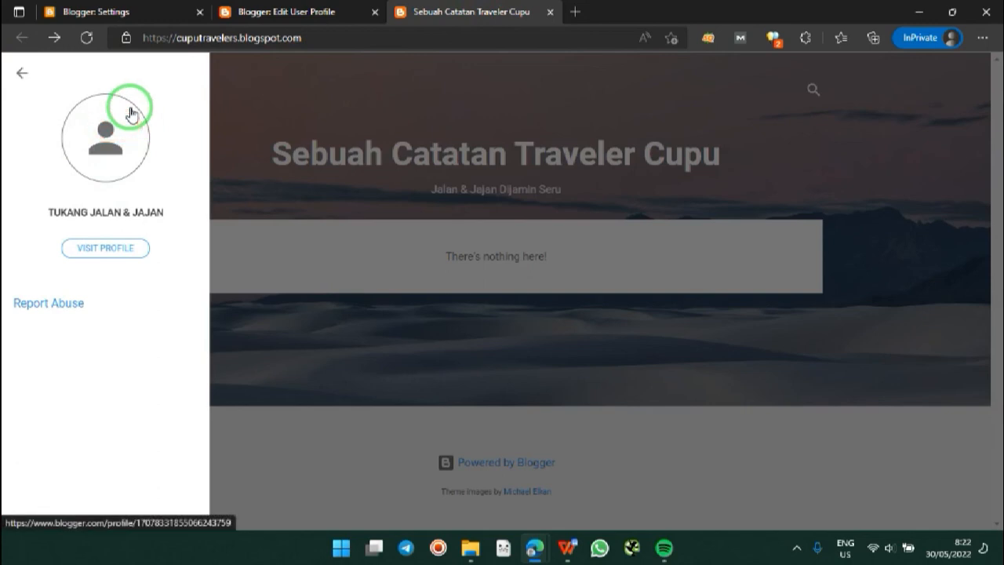
left_click(129, 247)
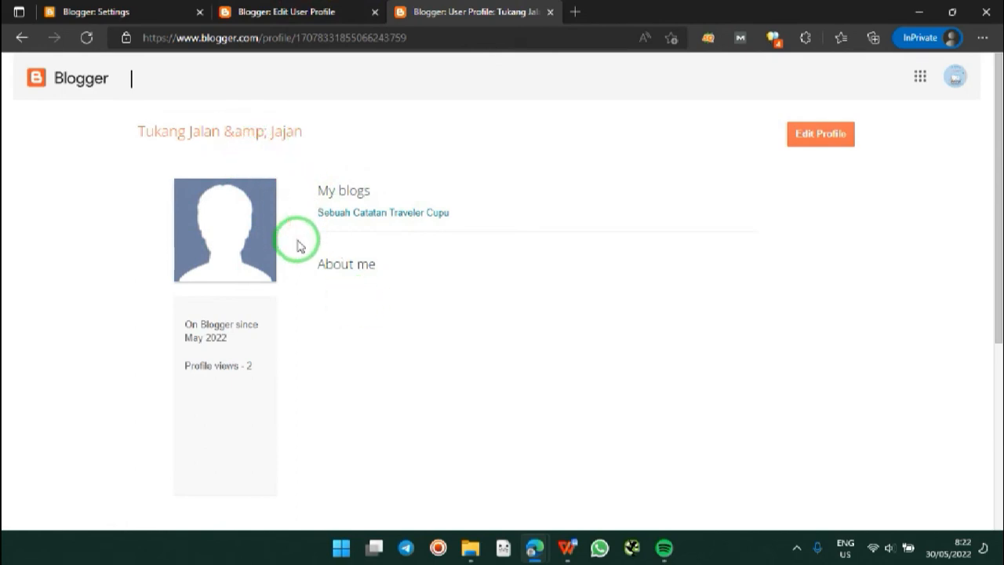
left_click(280, 11)
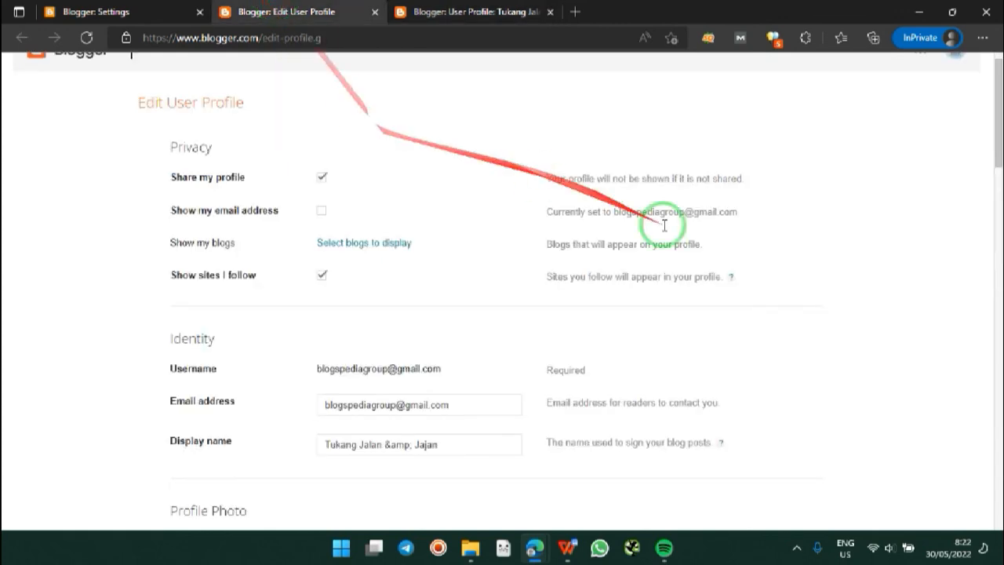
Step: Check Select blogs to display, then correct the display name to 'Tukang Jalan & Jajan'
left_click(362, 245)
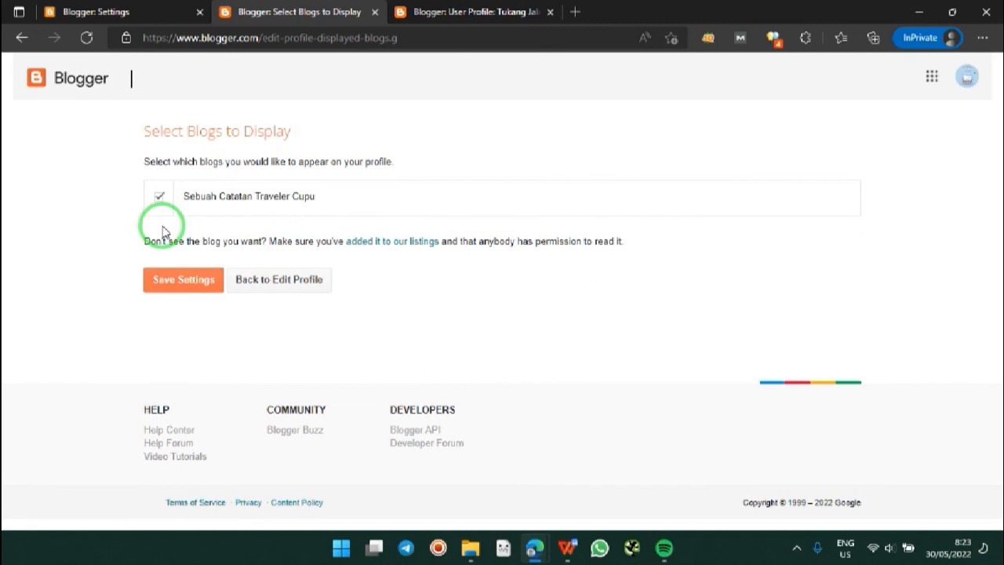
left_click(260, 281)
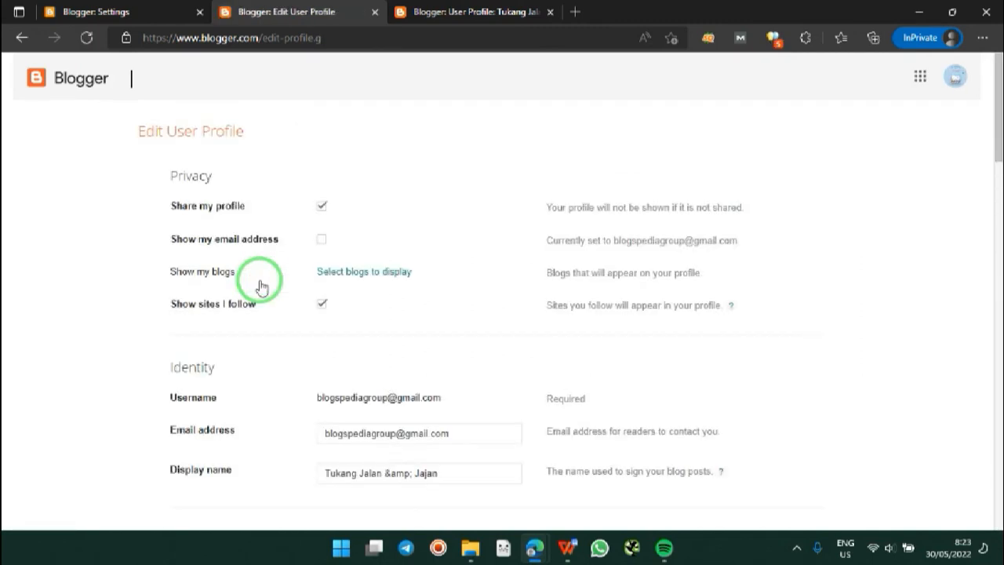
left_click_drag(998, 135, 1000, 197)
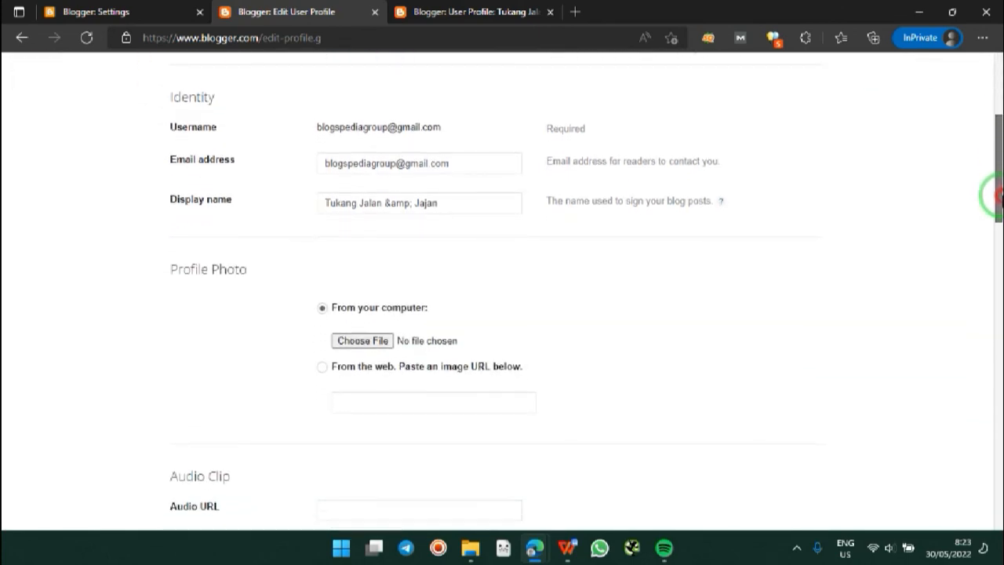
left_click(447, 204)
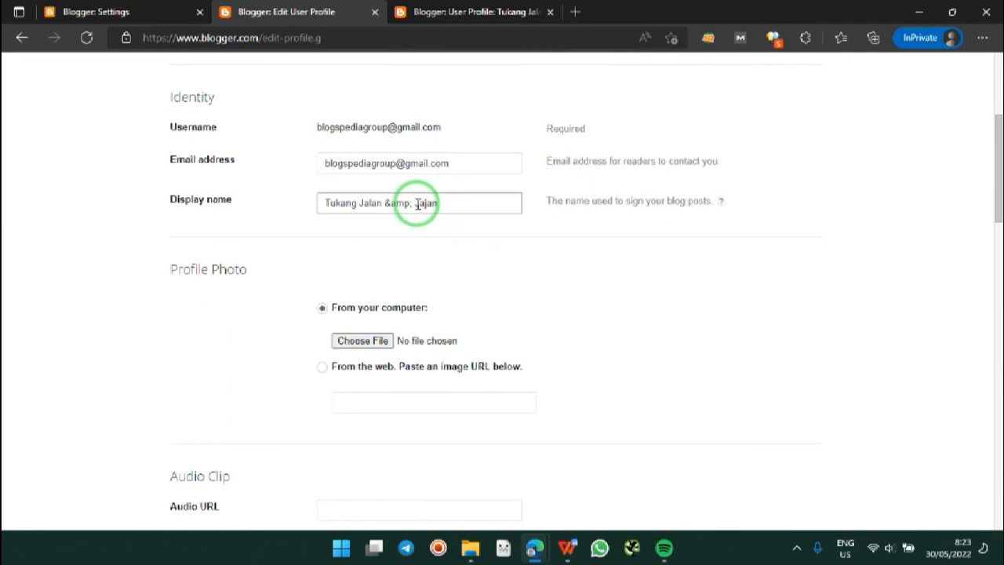
left_click(417, 204)
key("BackSpace")
key("BackSpace")
key("BackSpace")
key("BackSpace")
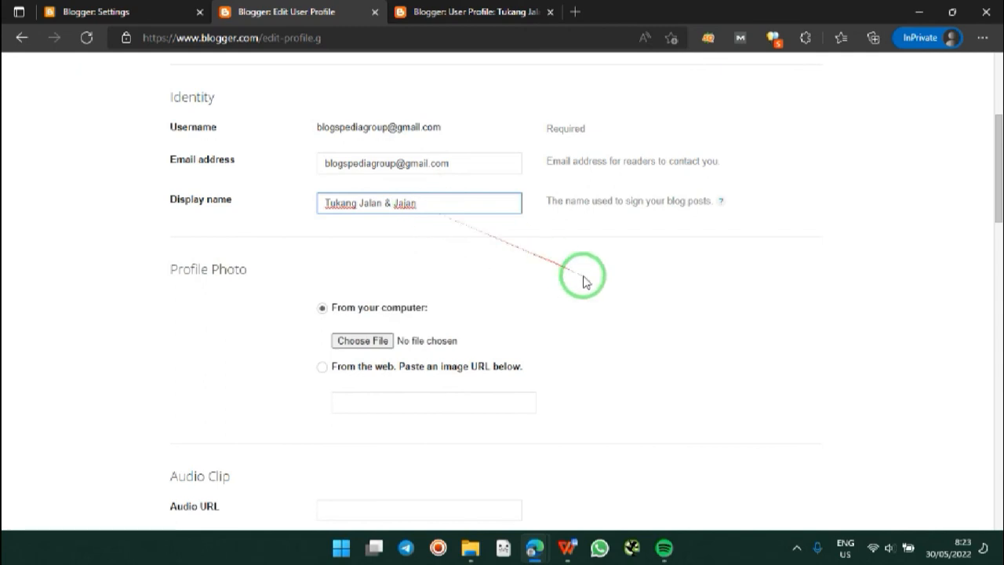
Step: Upload traveler-cupu-favicon as the profile photo
left_click(374, 346)
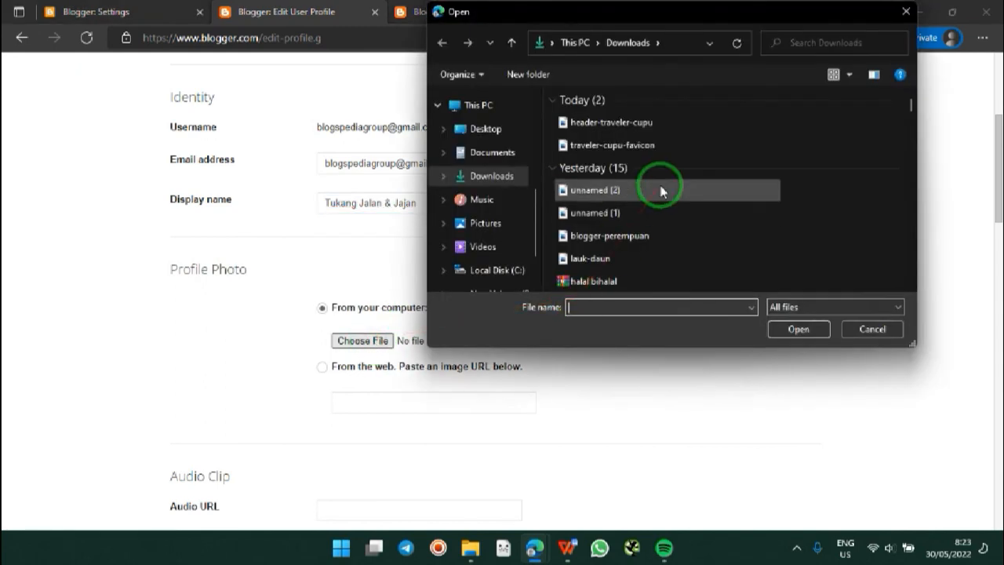
double_click(643, 145)
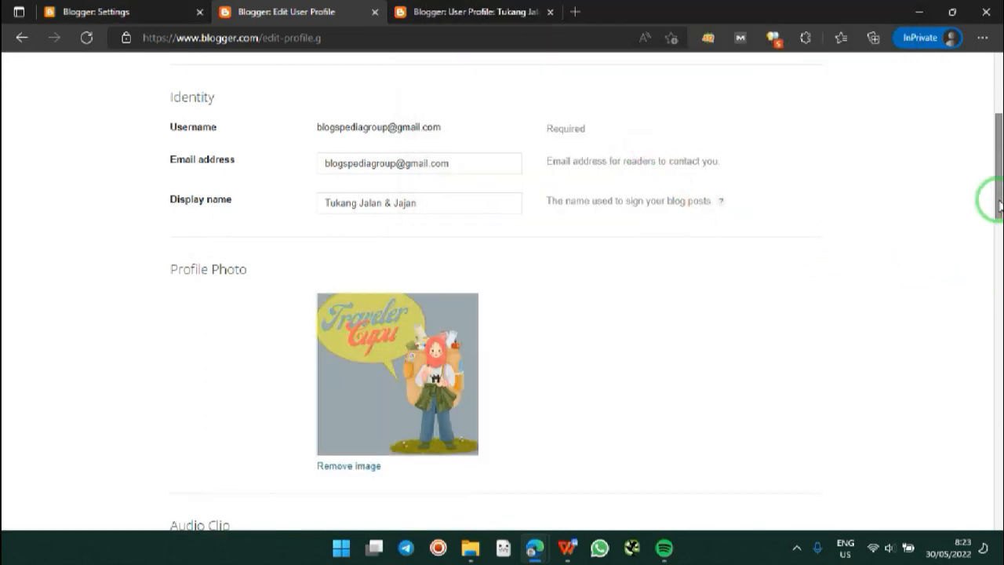
left_click_drag(1000, 206, 999, 226)
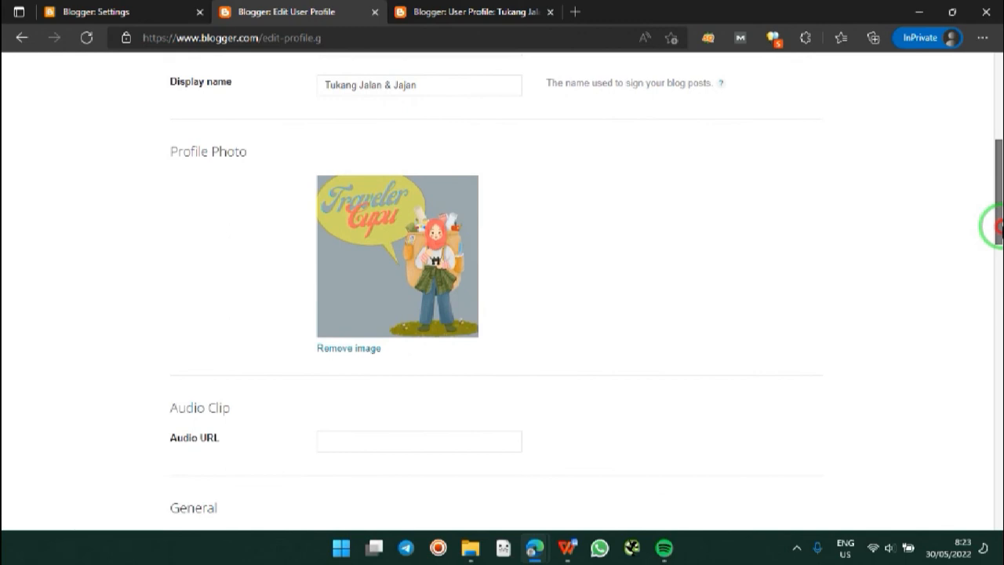
left_click_drag(998, 226, 998, 296)
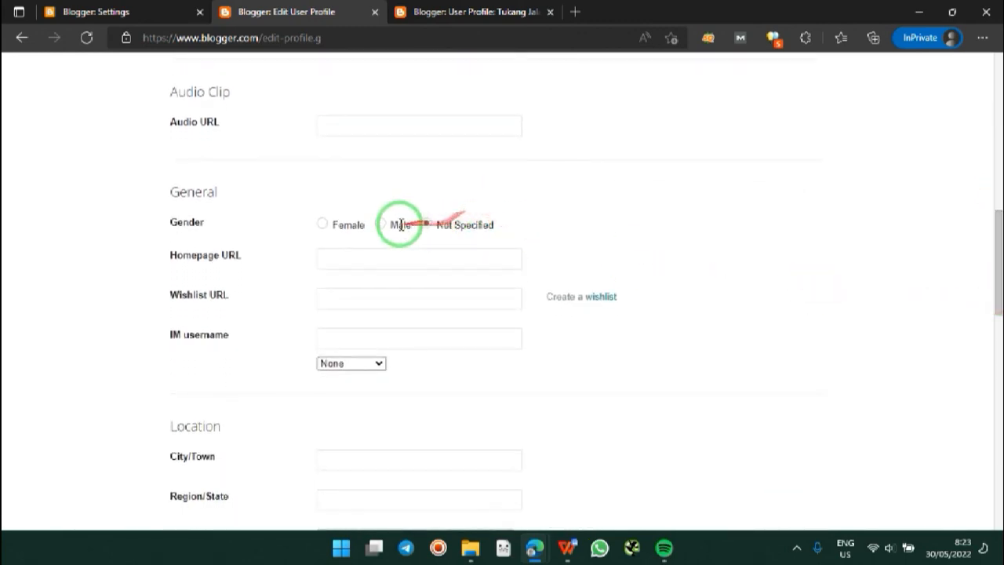
left_click(322, 224)
left_click(354, 261)
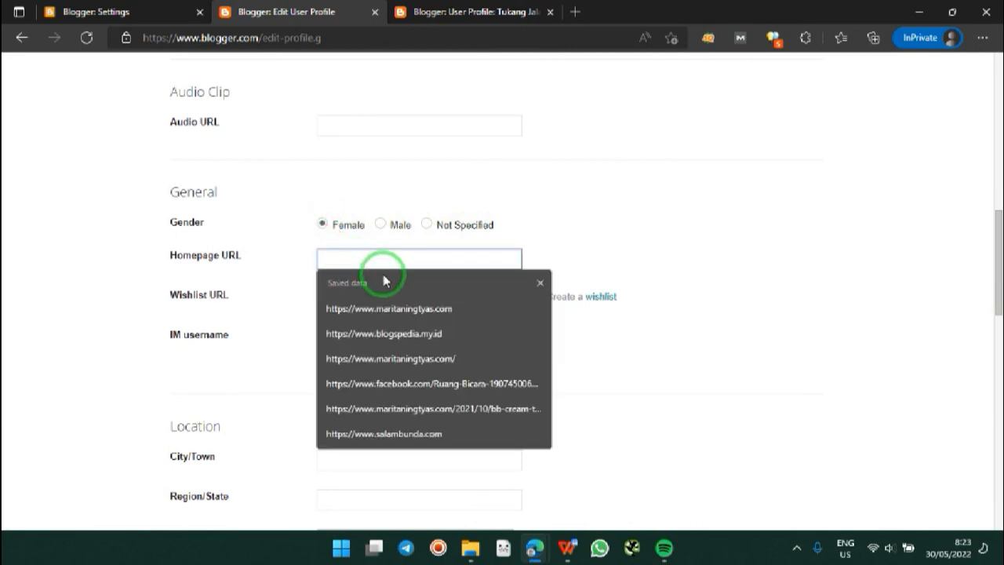
type("https")
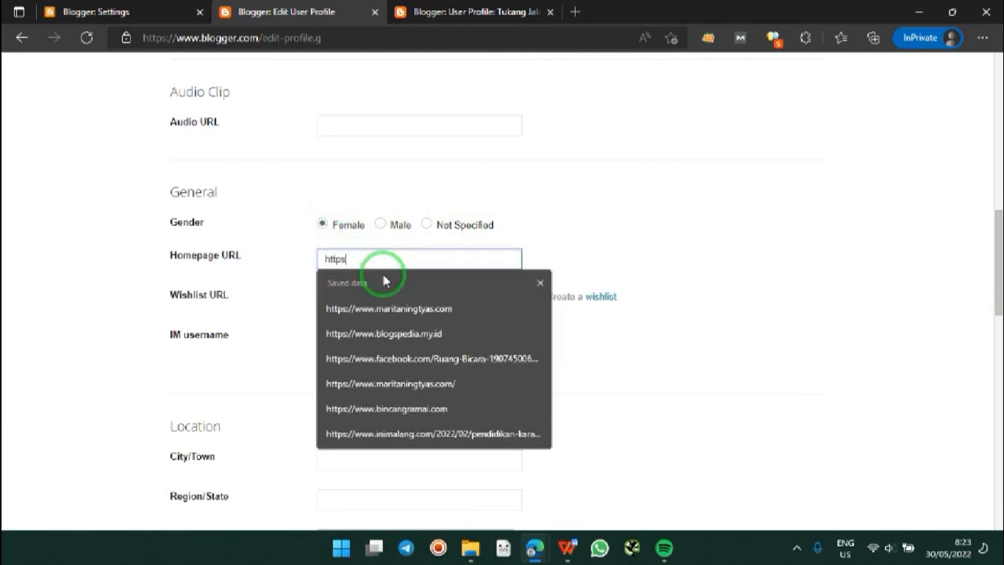
type("://t")
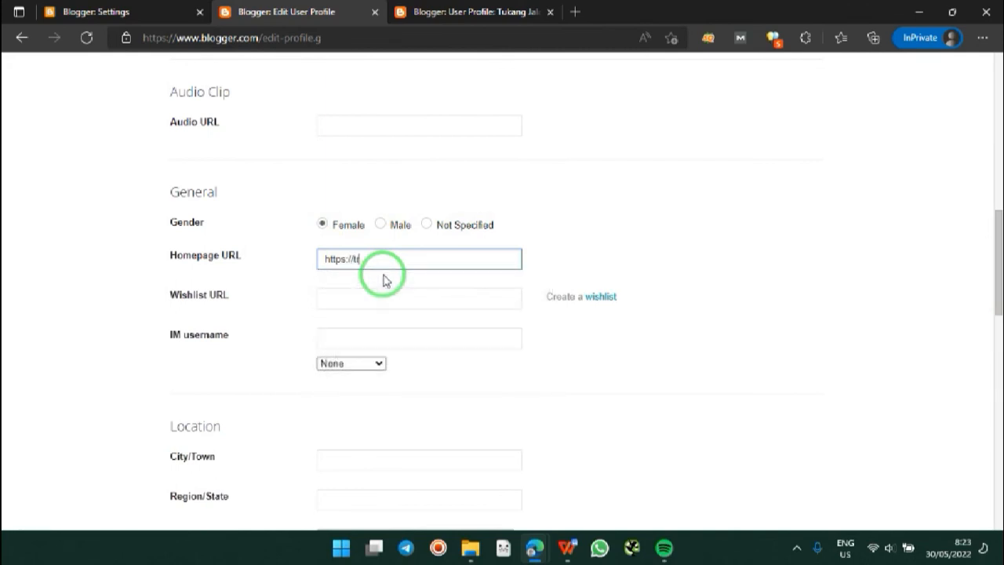
key("BackSpace")
type("cuputravelers.blogspot.com")
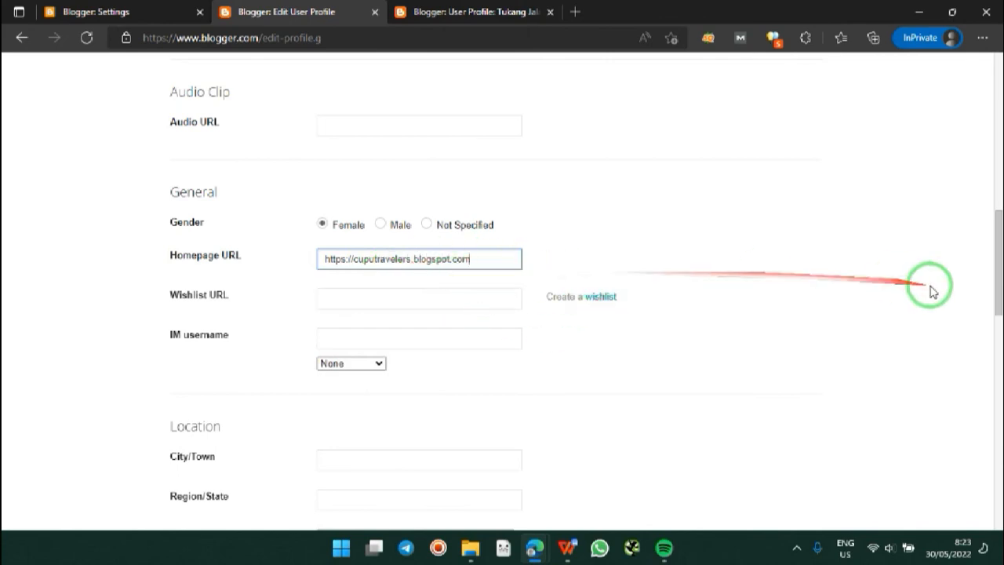
Step: Fill the city as Semarang, Jawa Tengah and save the profile
left_click_drag(1000, 276, 1001, 352)
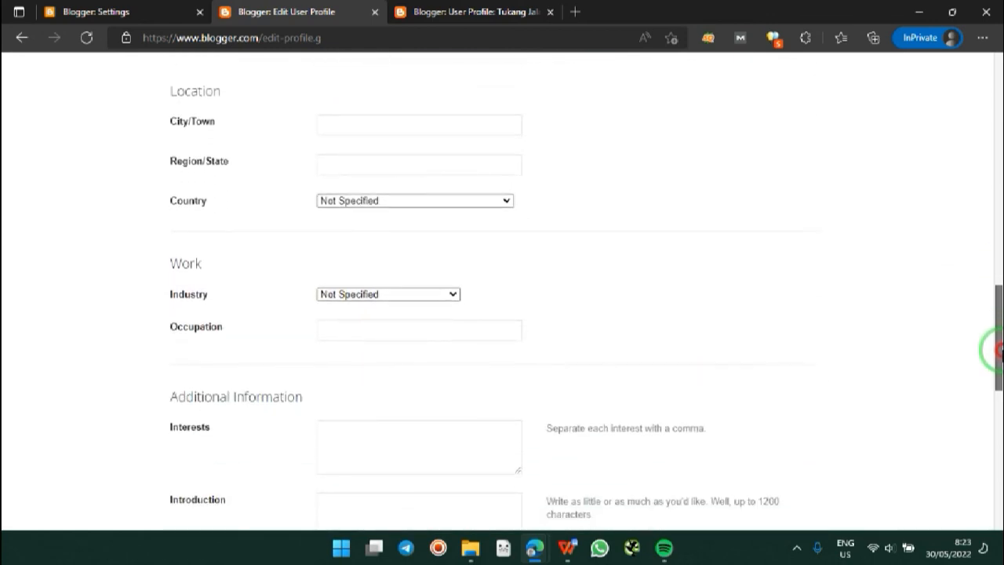
left_click(340, 125)
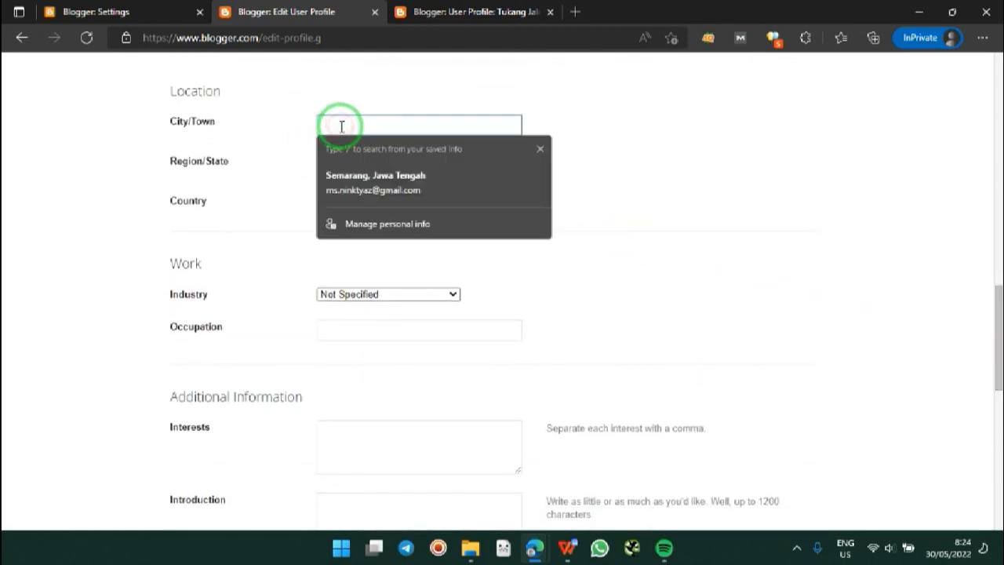
left_click(418, 188)
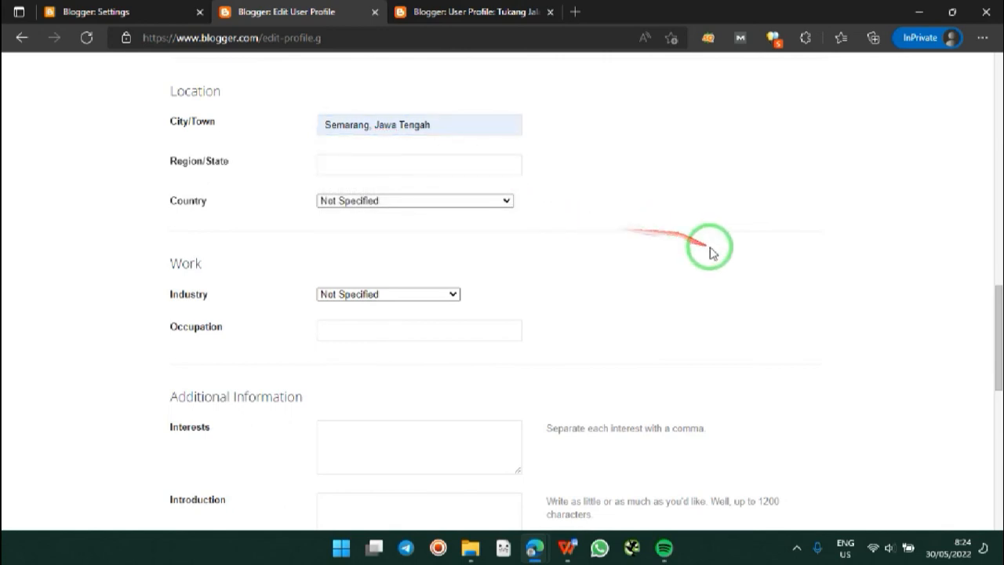
left_click_drag(996, 353, 998, 415)
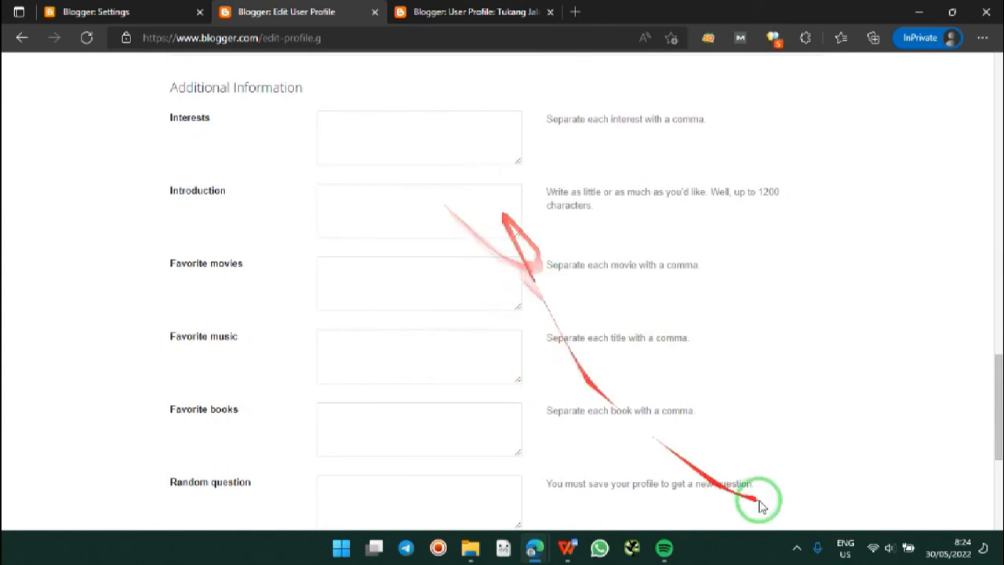
left_click_drag(1001, 407, 997, 437)
left_click(193, 455)
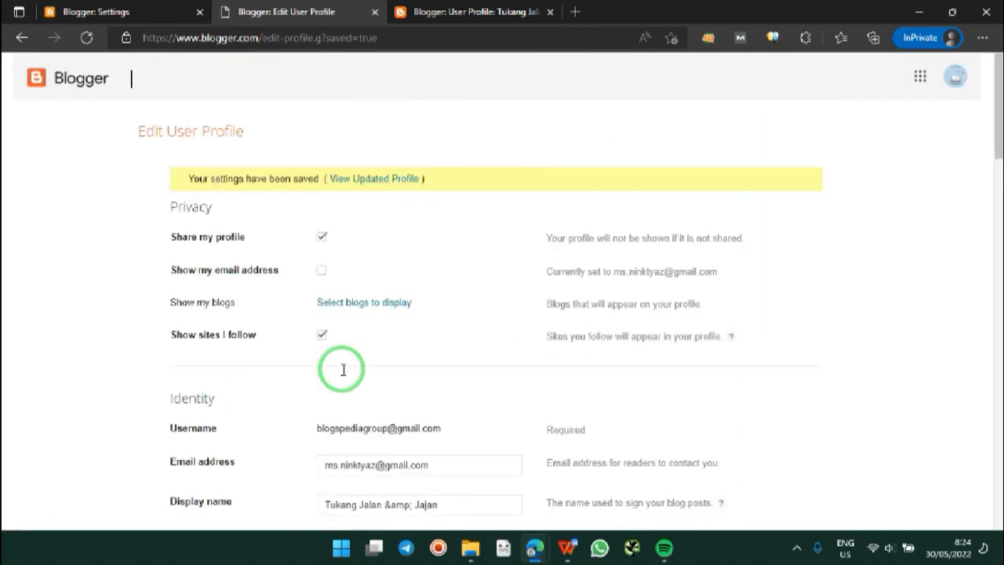
Step: View the updated public profile, then return to the Blogger dashboard
left_click(374, 178)
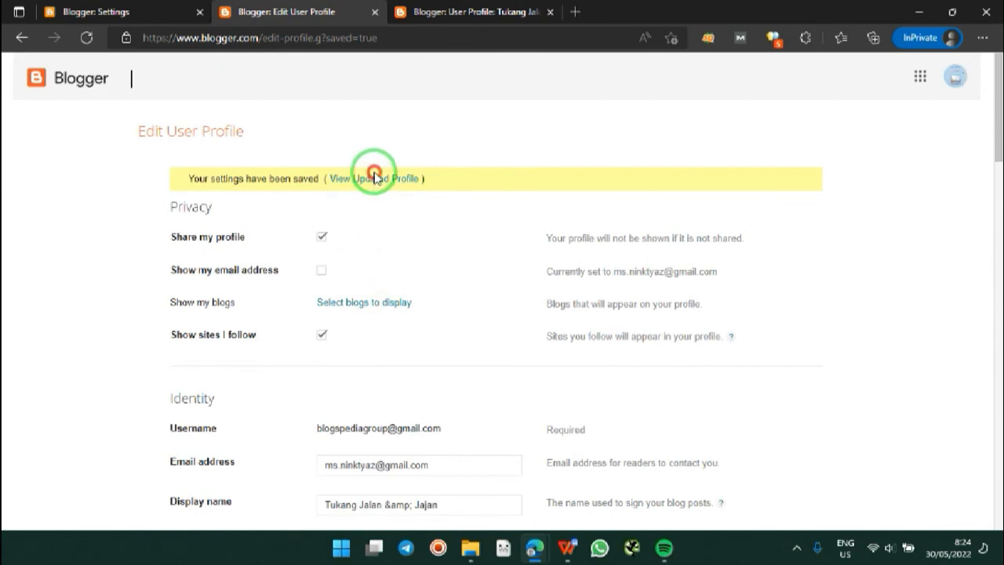
left_click(374, 178)
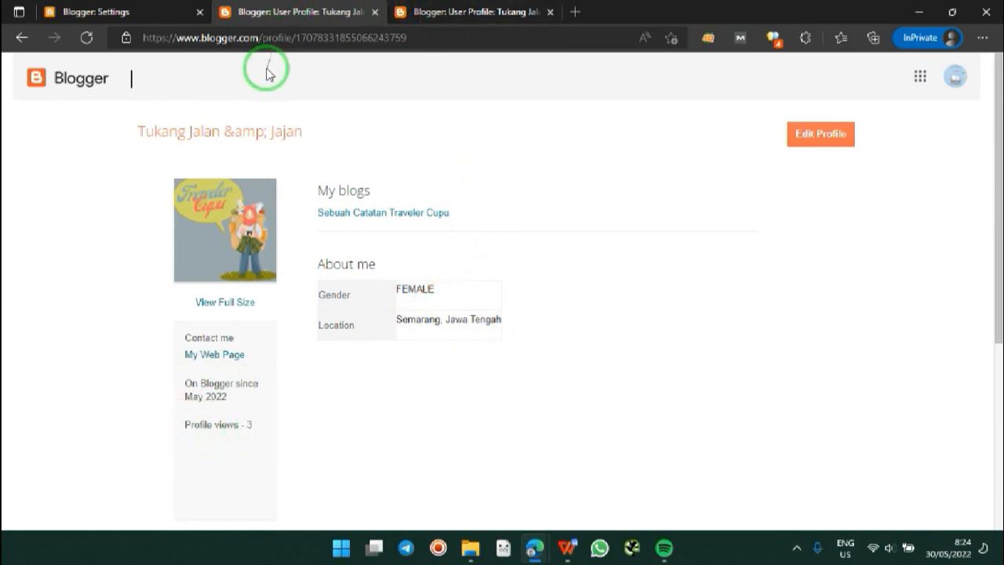
left_click(85, 89)
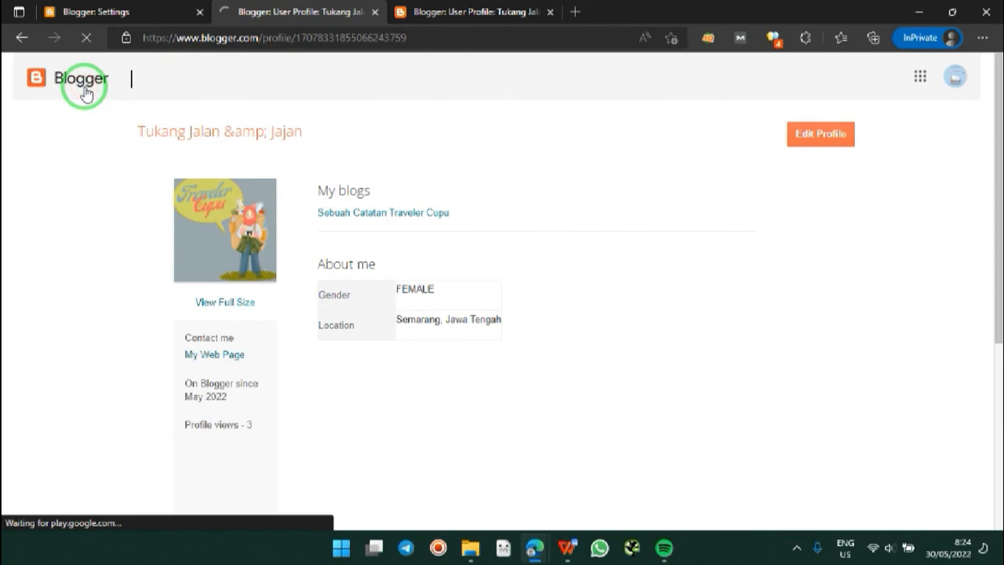
Step: Close the extra profile tab to return to the empty Posts dashboard, then stop the recording
left_click(551, 12)
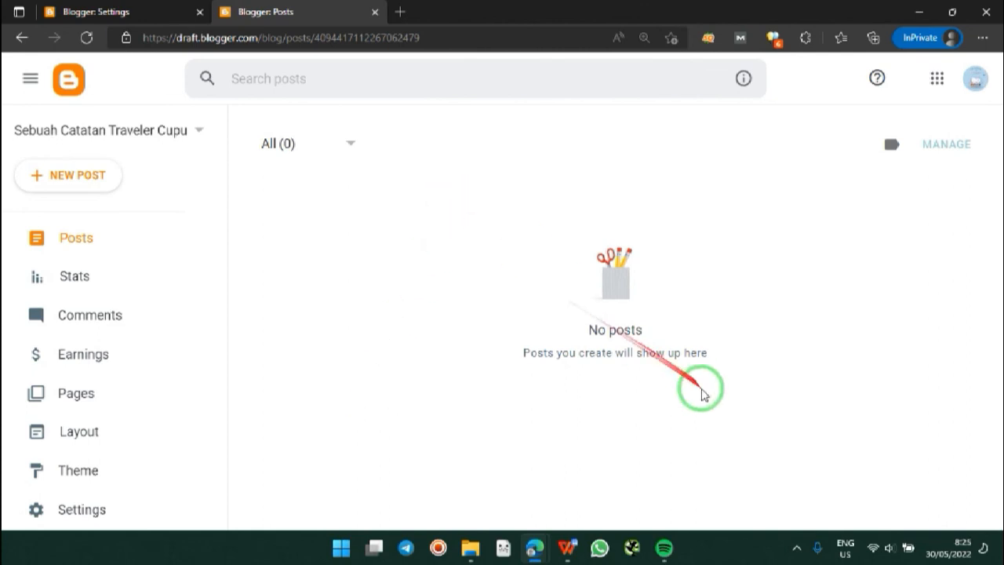
left_click(437, 546)
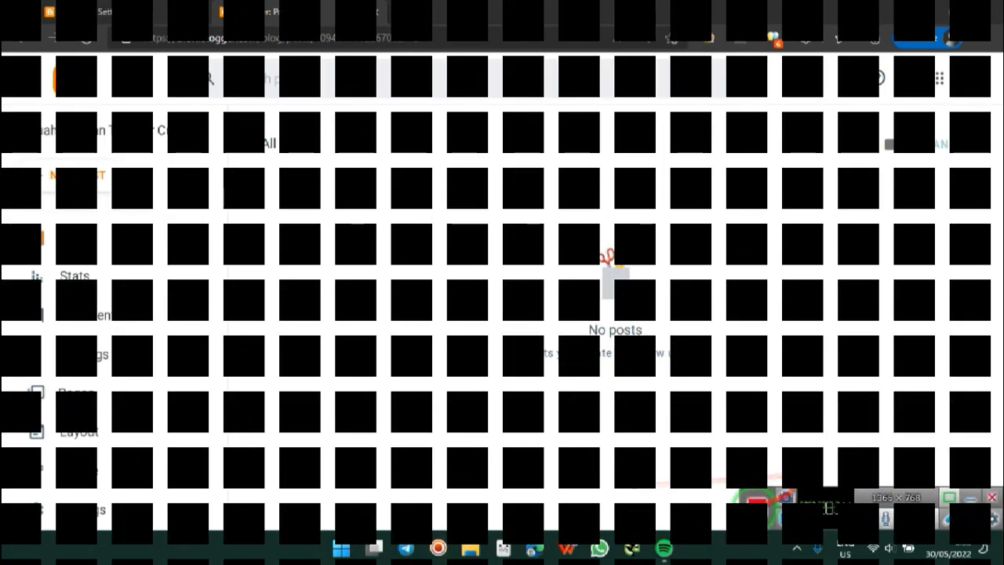